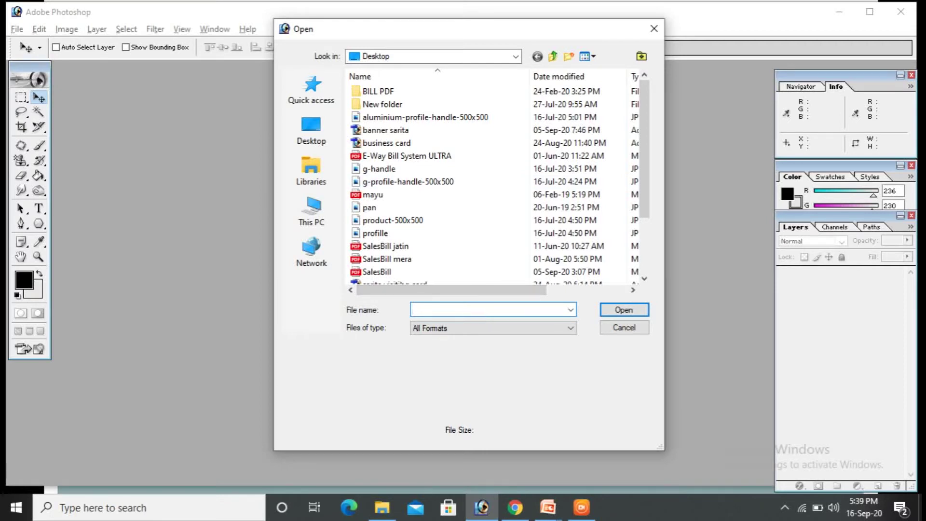
# - Open snw.jpg from the Desktop and duplicate its background layer
pyautogui.write('sn')
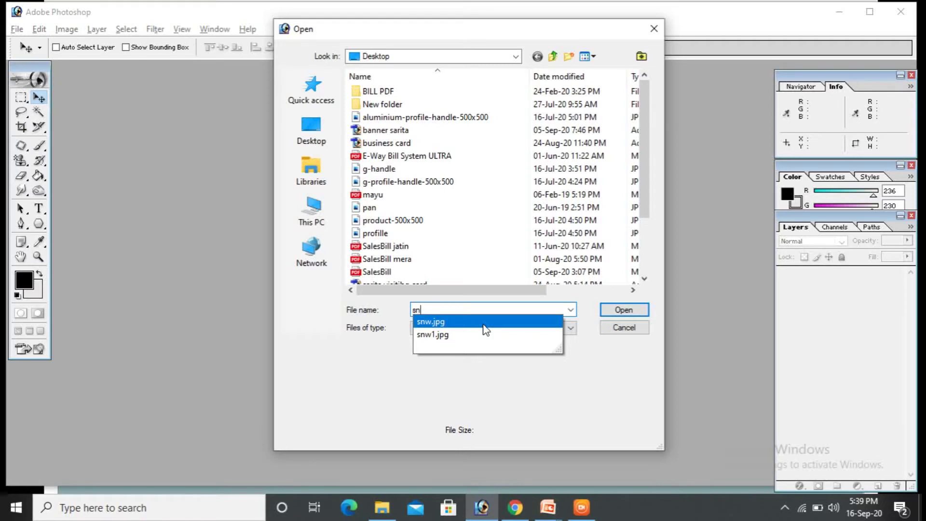
pyautogui.click(483, 324)
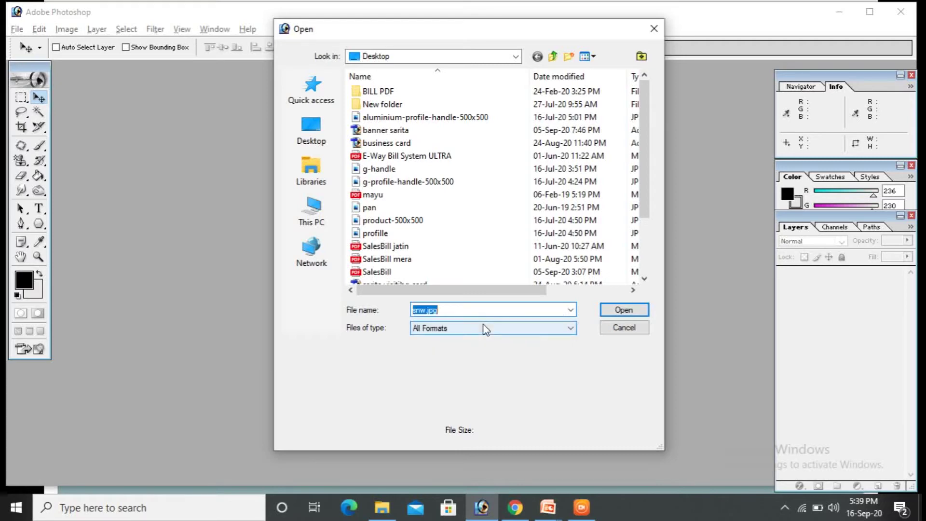
pyautogui.click(624, 310)
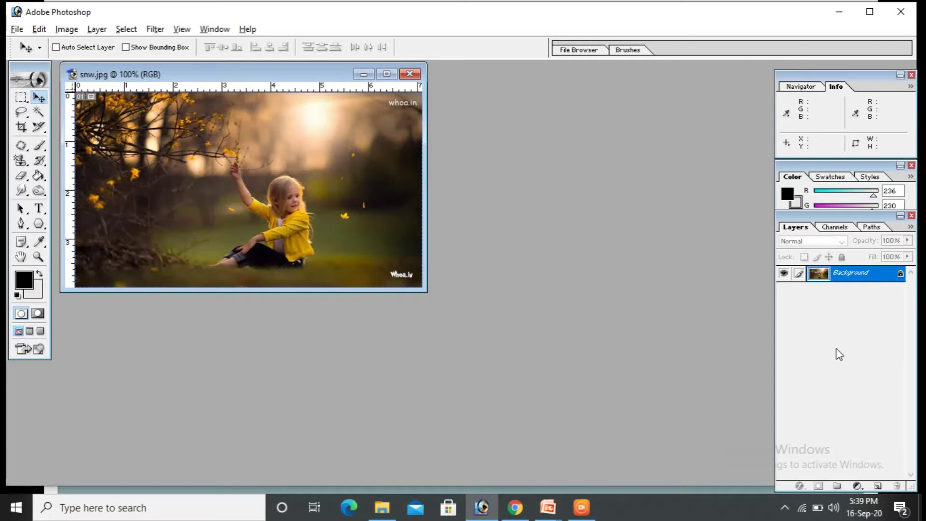
pyautogui.hotkey('ctrl', 'j')
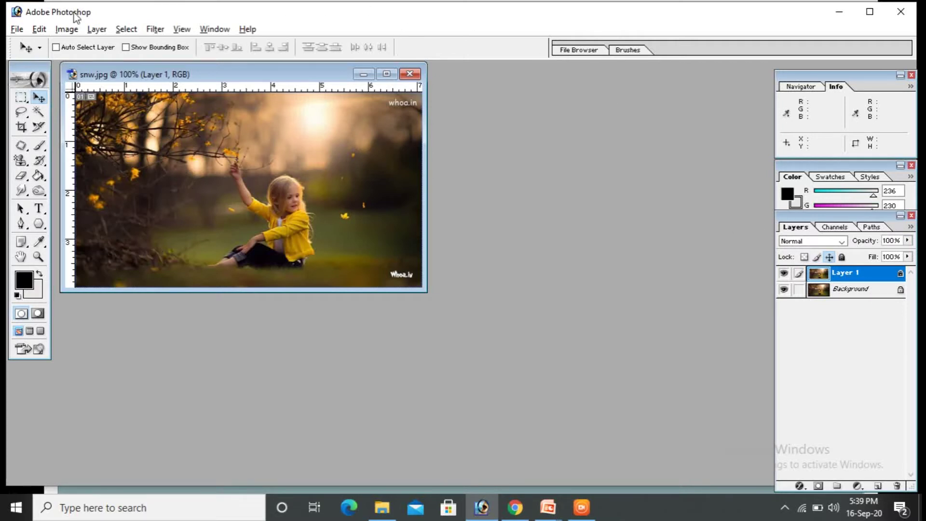
# - Apply the Pointillize filter to the duplicated layer with a cell size of 7
pyautogui.click(156, 29)
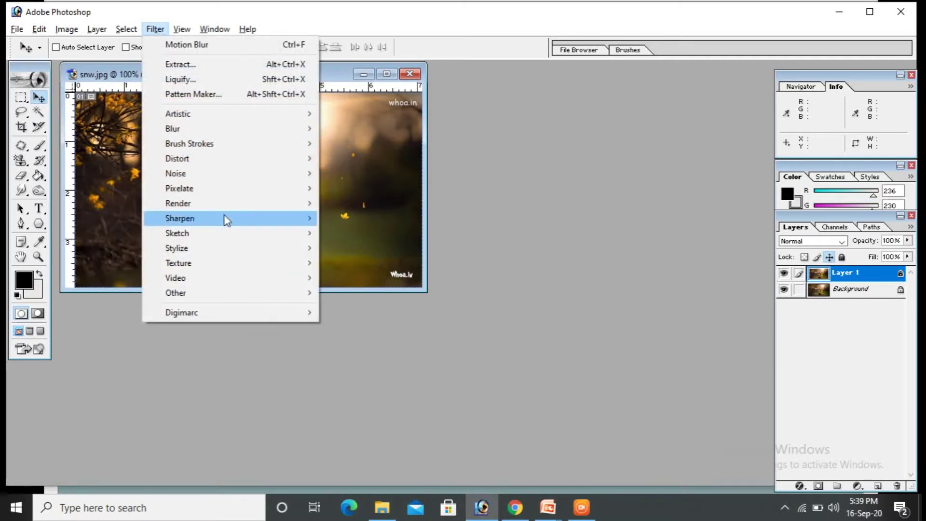
pyautogui.moveTo(267, 195)
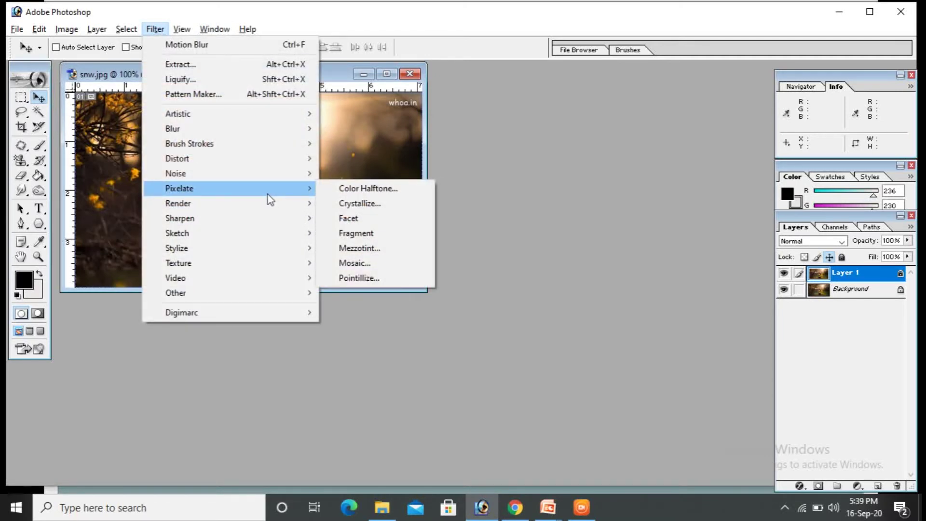
pyautogui.click(372, 280)
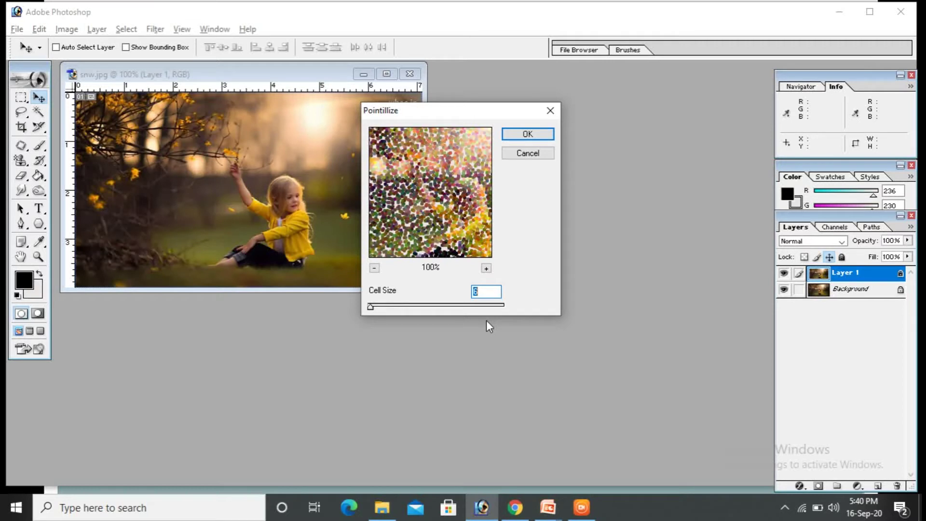
pyautogui.write('8')
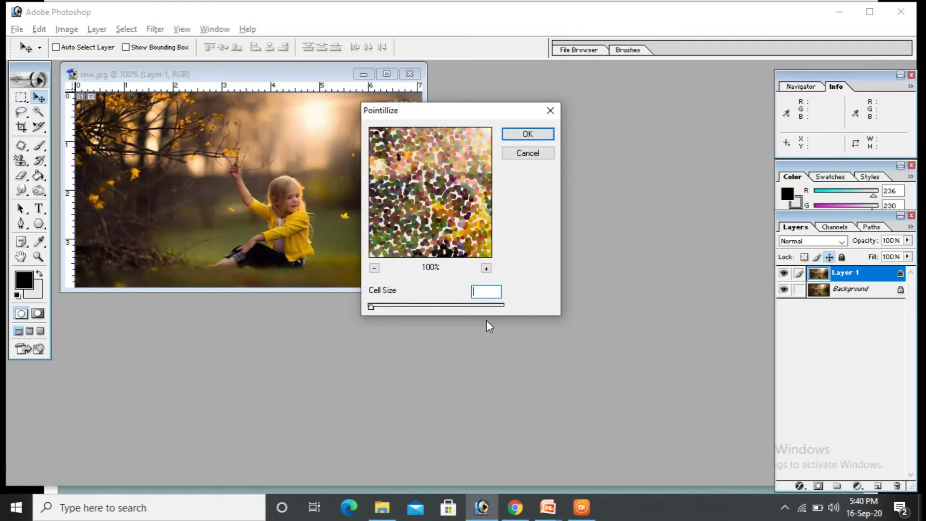
pyautogui.write('10')
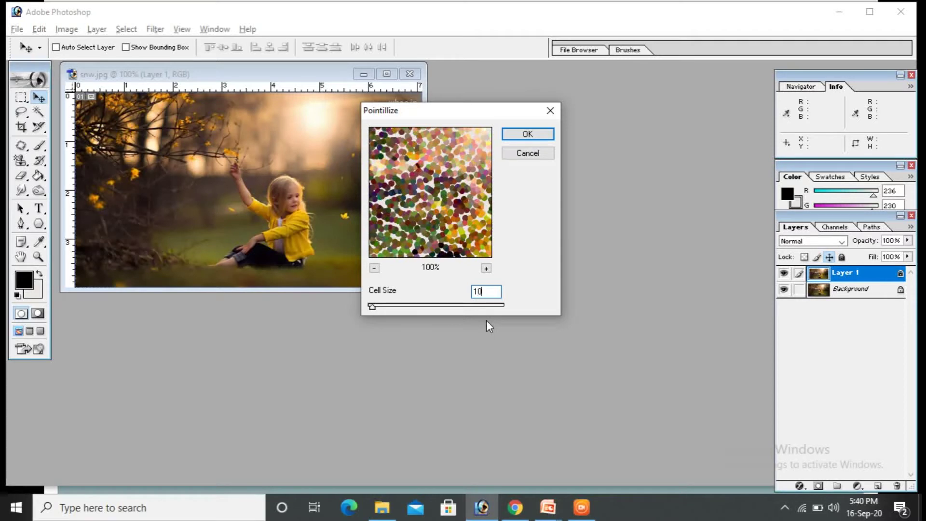
pyautogui.press('BackSpace')
pyautogui.write('4')
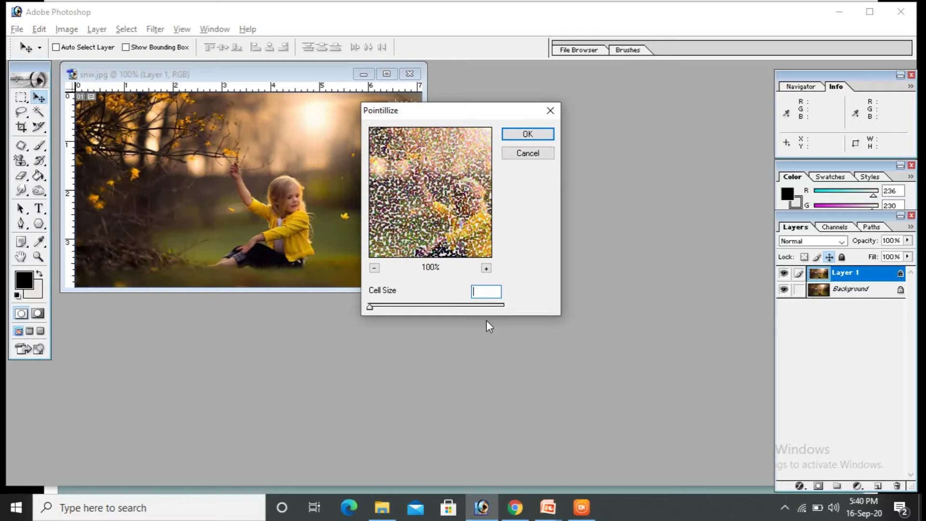
pyautogui.write('7')
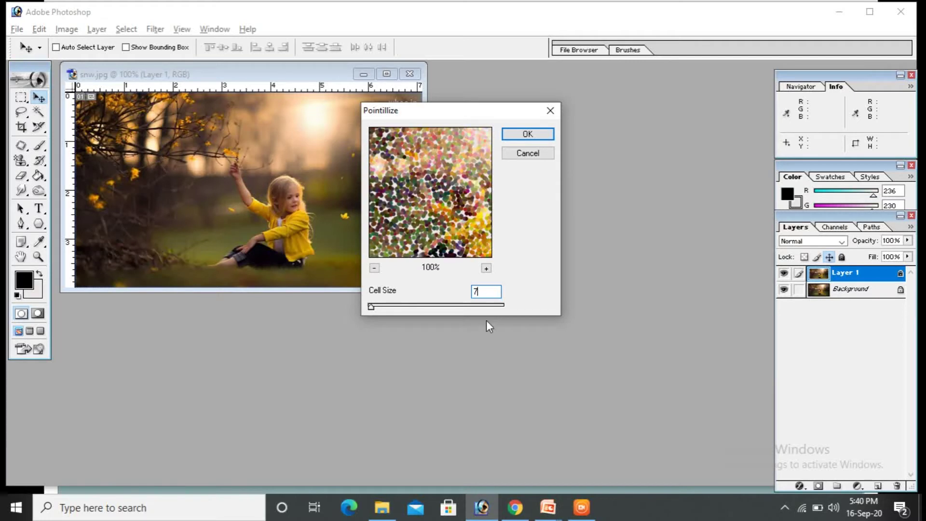
pyautogui.click(527, 137)
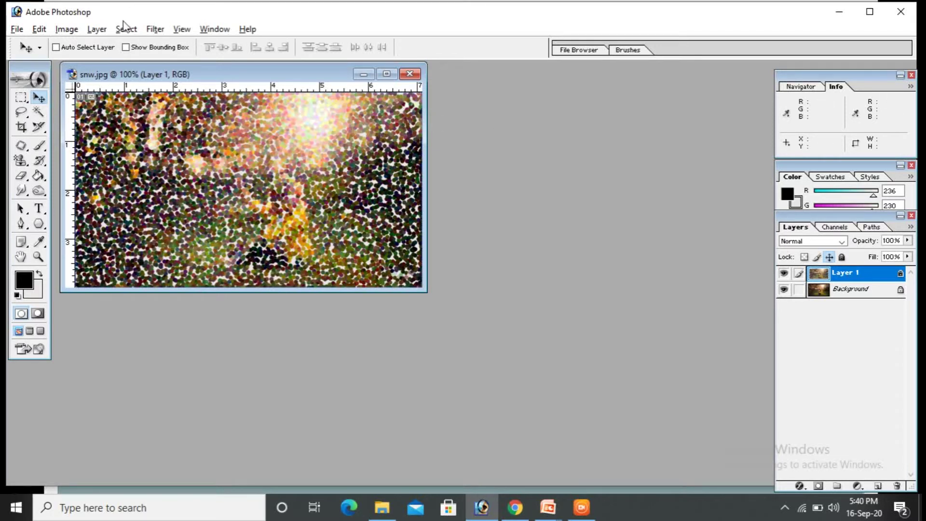
# - Apply a Threshold adjustment with level 180 to the pointillized layer
pyautogui.click(67, 30)
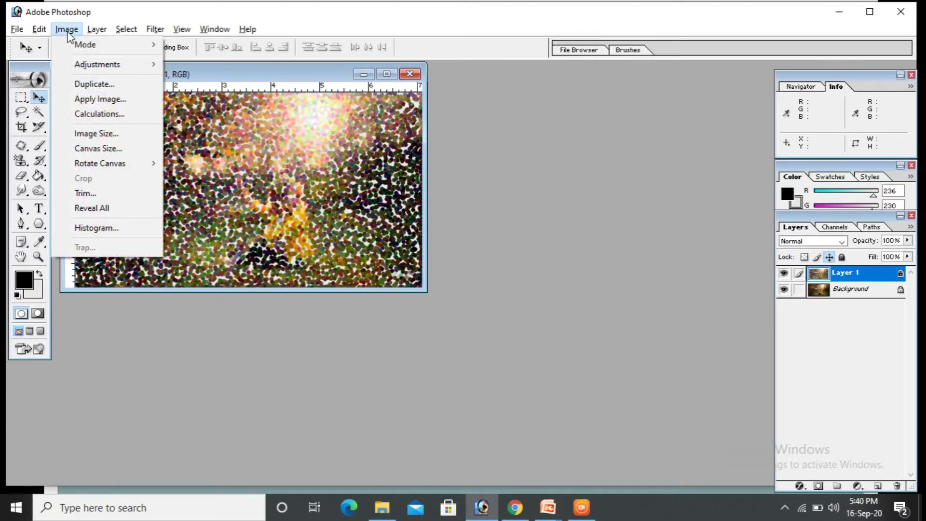
pyautogui.moveTo(93, 71)
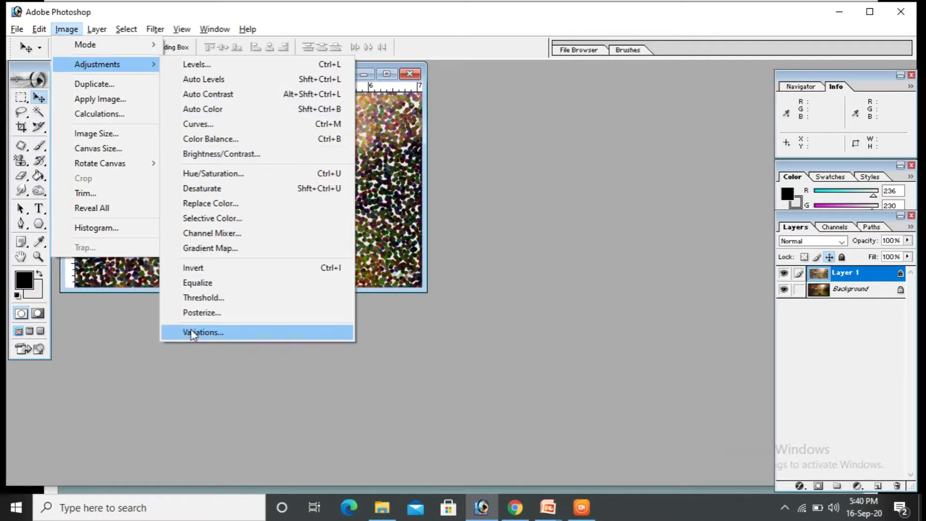
pyautogui.click(227, 301)
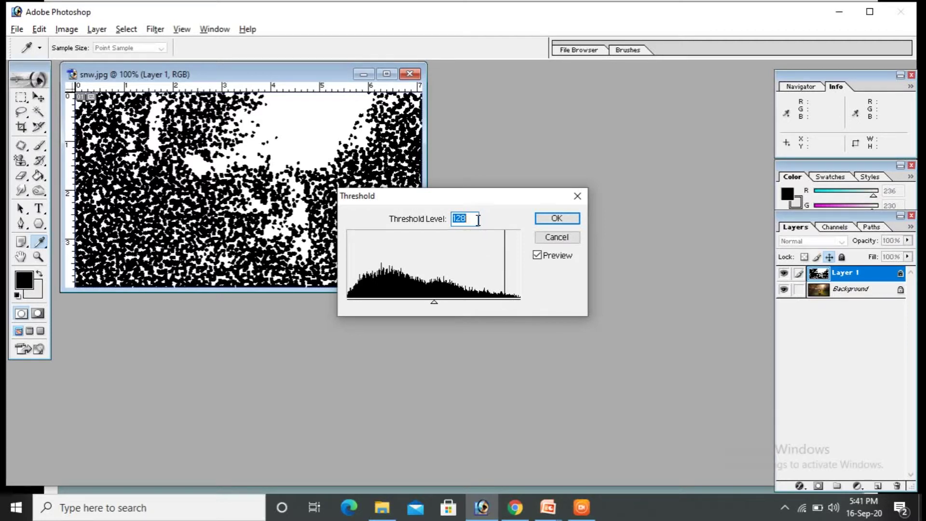
pyautogui.write('255')
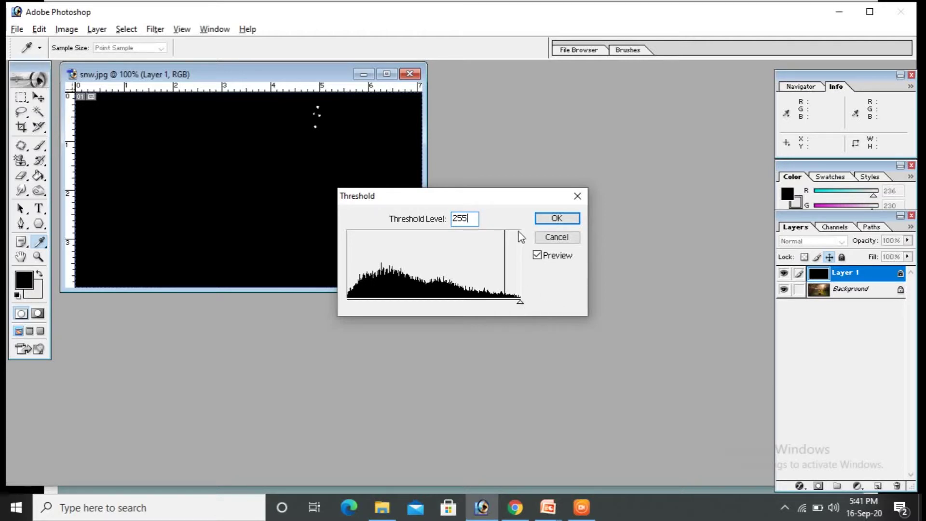
pyautogui.press('BackSpace')
pyautogui.press('BackSpace')
pyautogui.write('00')
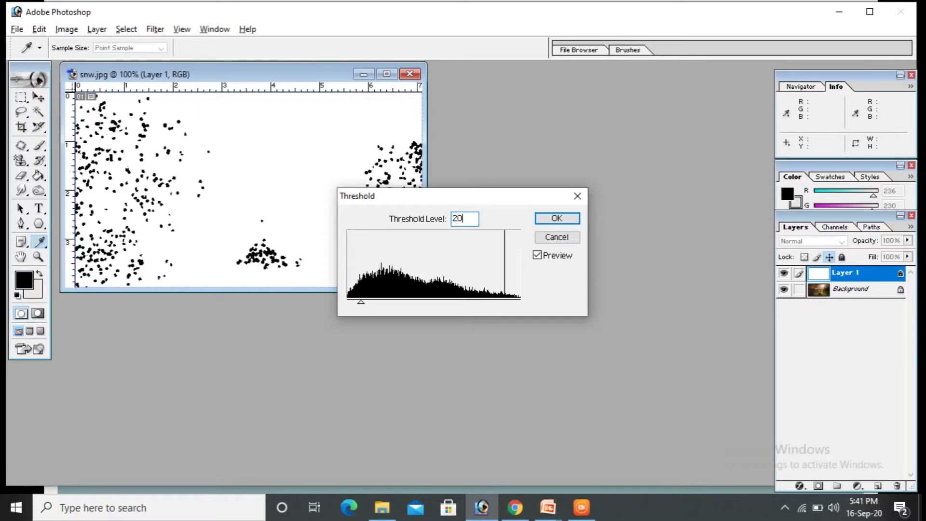
pyautogui.press('BackSpace')
pyautogui.press('BackSpace')
pyautogui.press('BackSpace')
pyautogui.write('180')
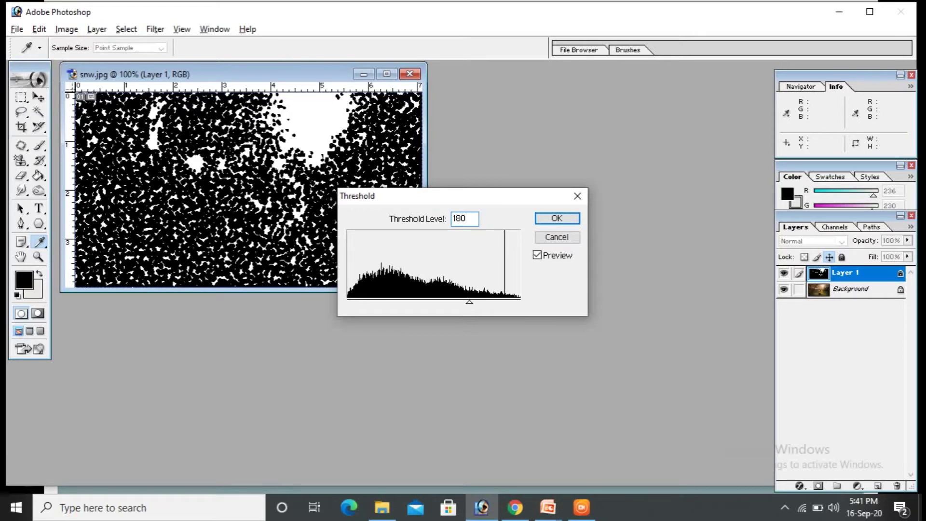
pyautogui.click(567, 219)
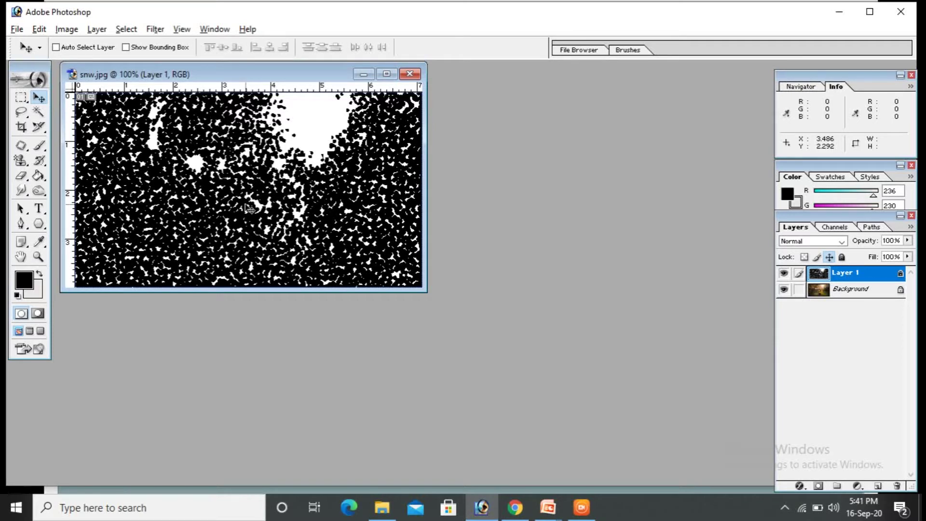
# - Start a Motion Blur on the black-and-white dotted layer and set its angle to -47°
pyautogui.click(156, 30)
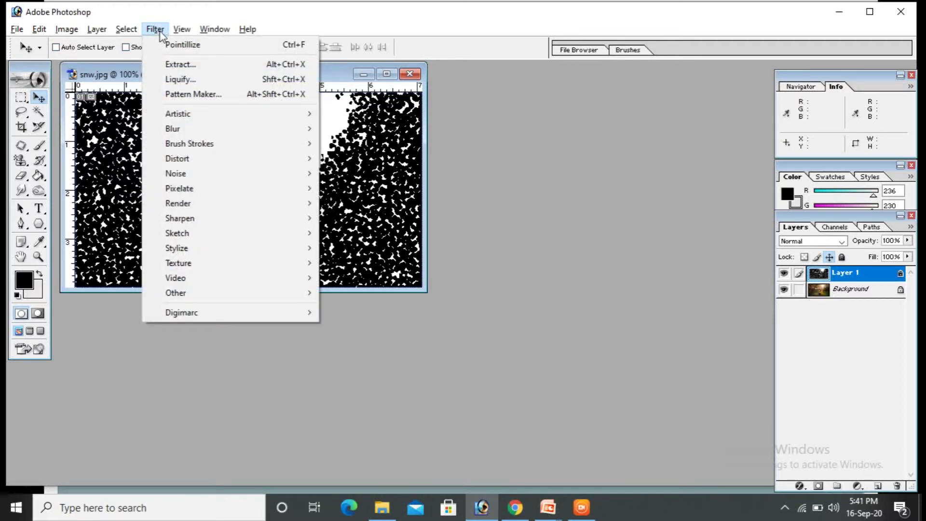
pyautogui.moveTo(257, 134)
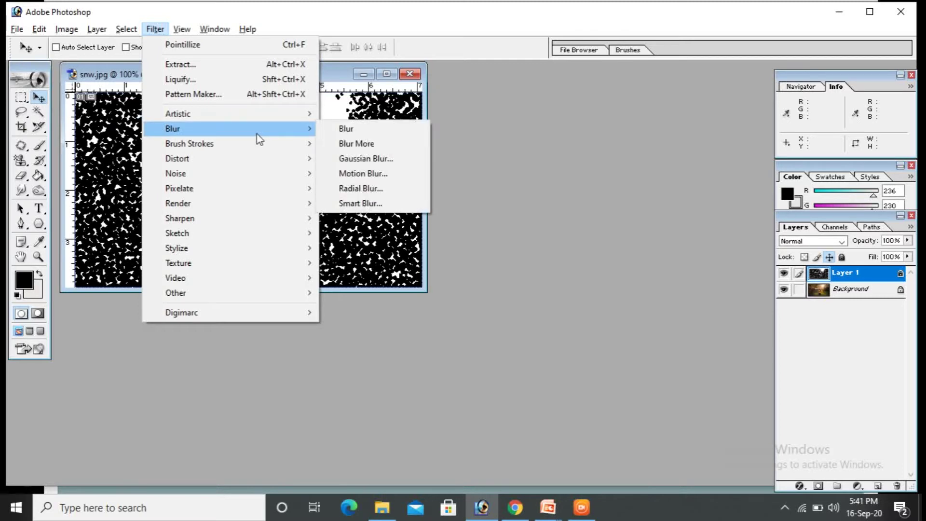
pyautogui.click(367, 174)
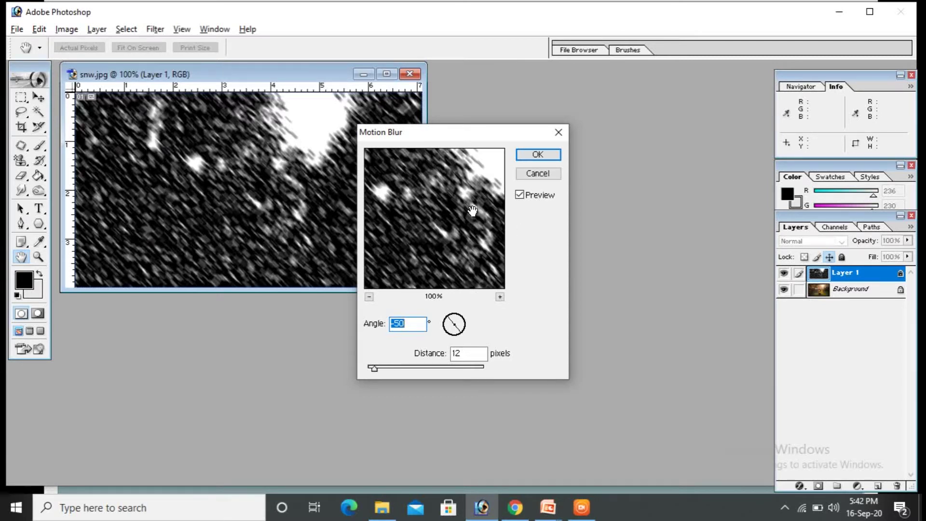
pyautogui.press('BackSpace')
pyautogui.write('-40')
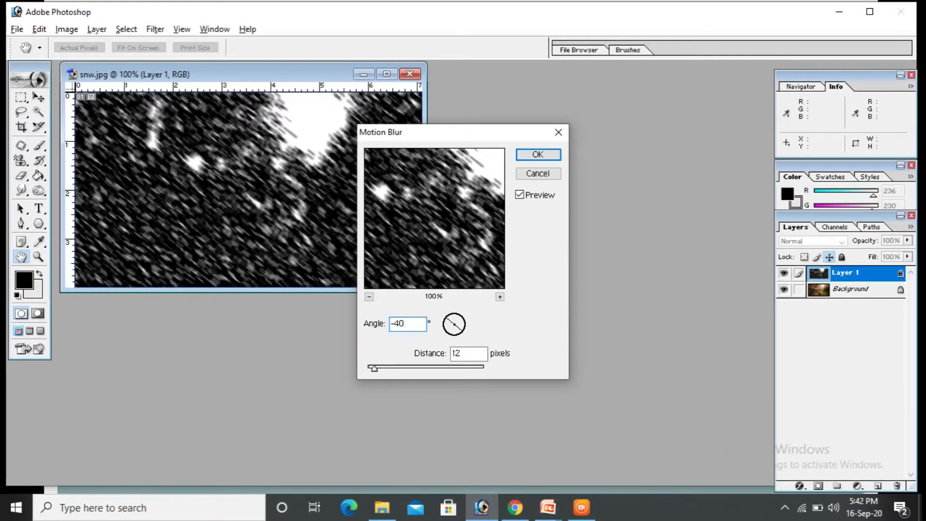
pyautogui.press('BackSpace')
pyautogui.write('5')
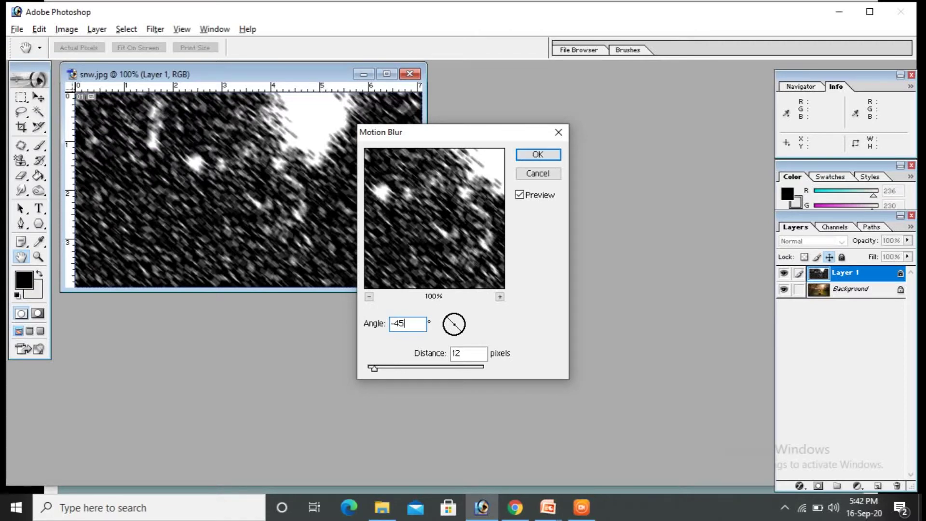
pyautogui.press('BackSpace')
pyautogui.press('BackSpace')
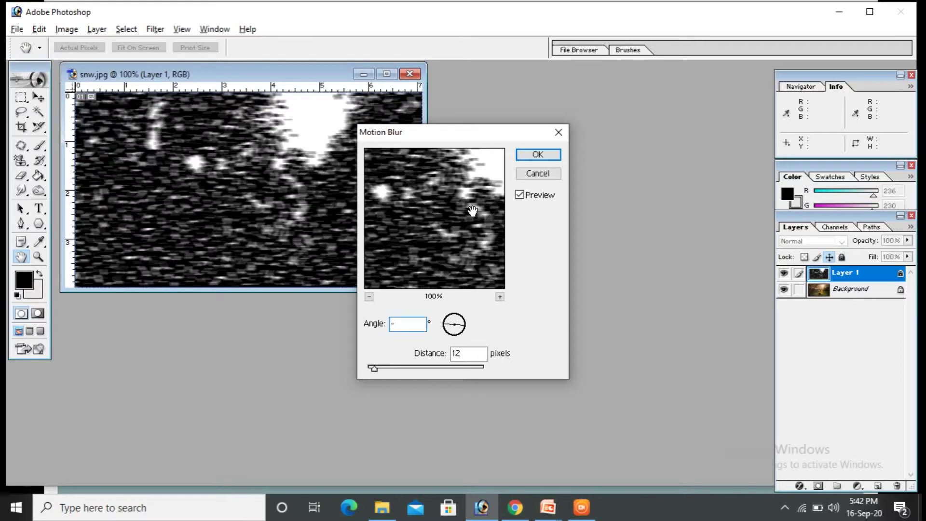
pyautogui.write('60')
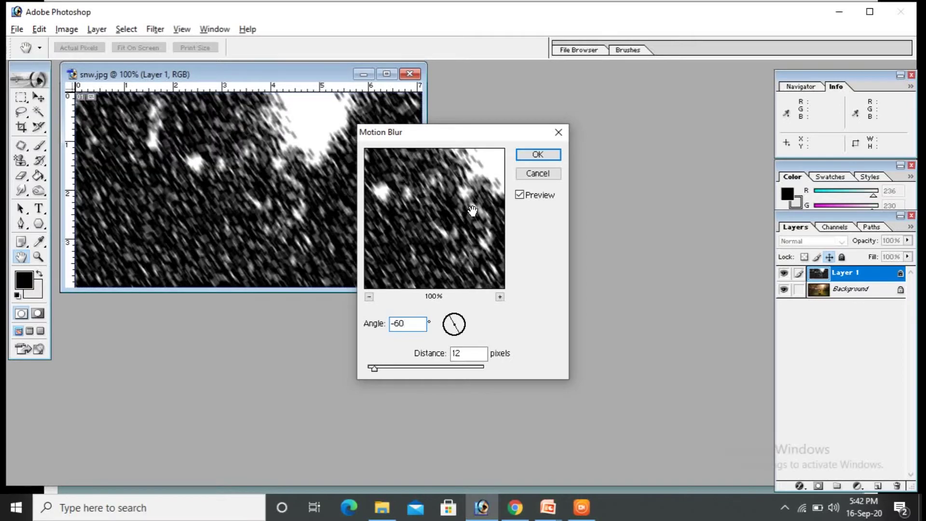
pyautogui.press('BackSpace')
pyautogui.press('BackSpace')
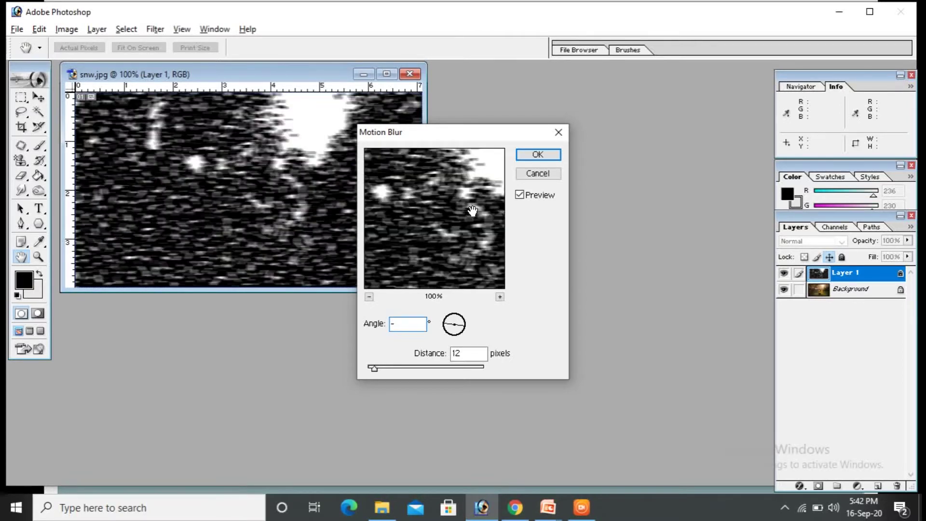
pyautogui.write('47')
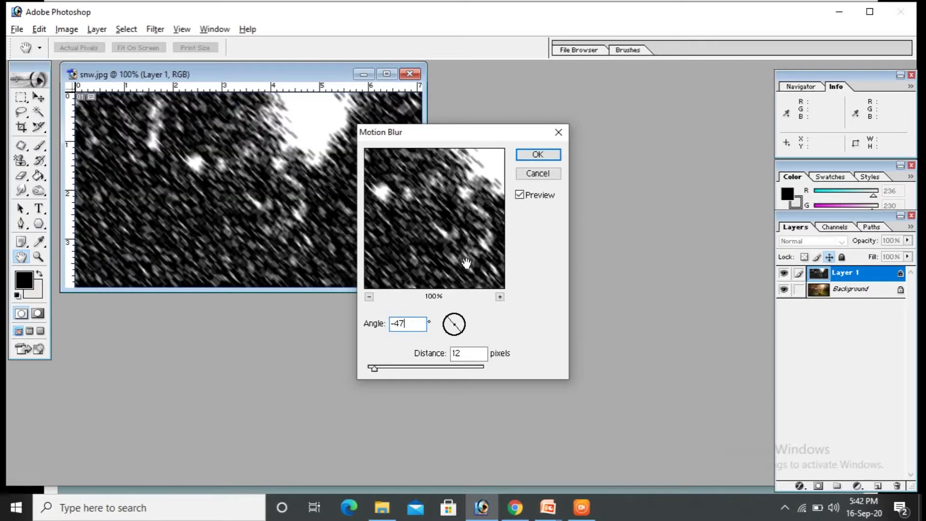
# - Set the Motion Blur distance to 15 pixels and apply the filter
pyautogui.click(469, 353)
pyautogui.press('BackSpace')
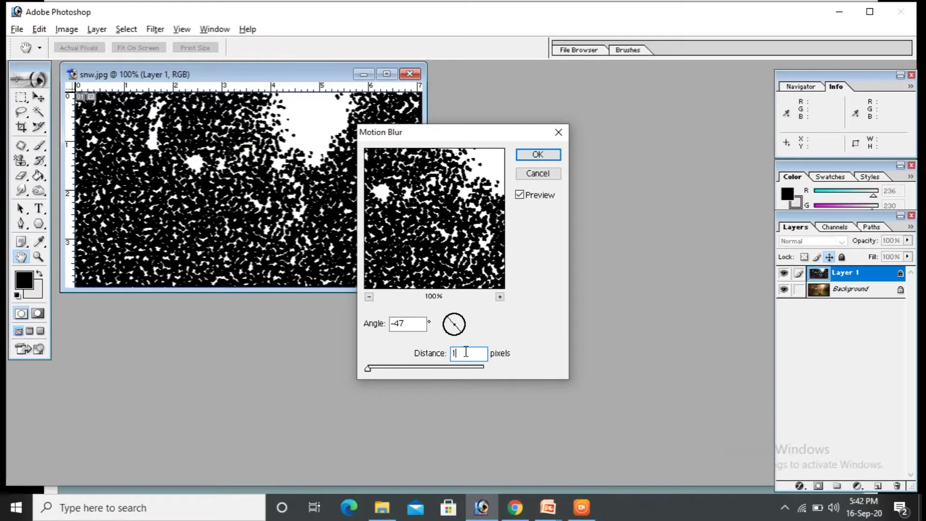
pyautogui.write('0')
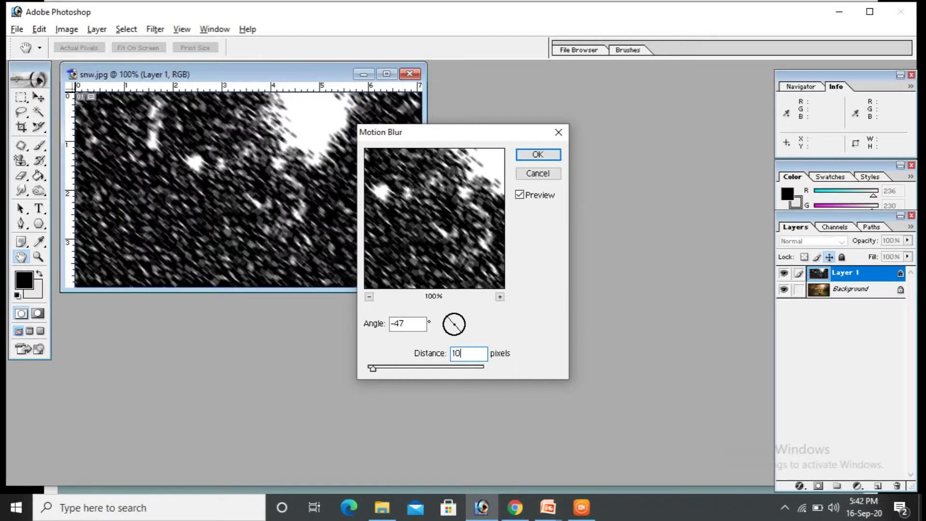
pyautogui.press('BackSpace')
pyautogui.write('0')
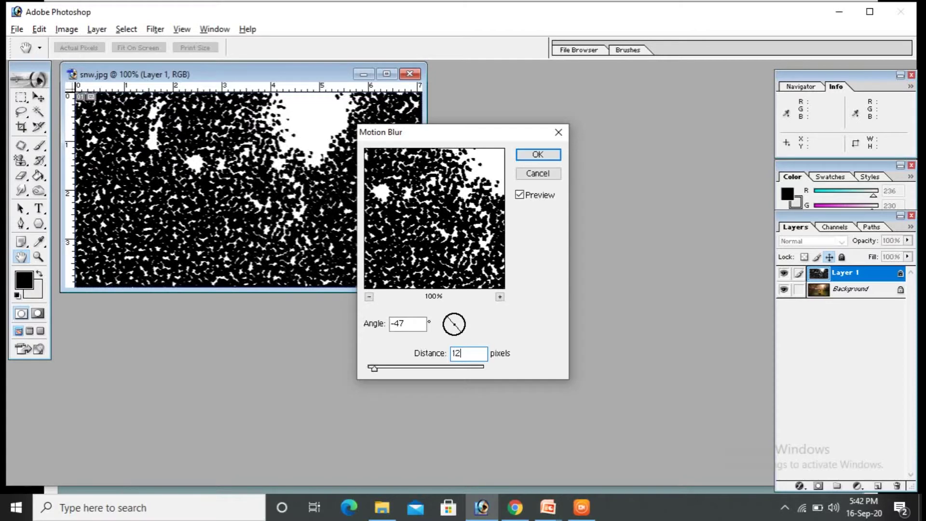
pyautogui.press('BackSpace')
pyautogui.write('3')
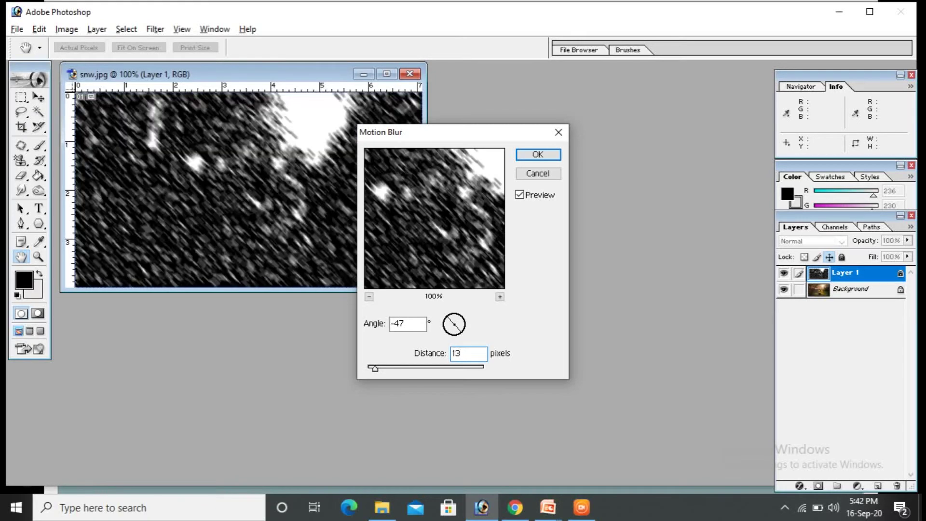
pyautogui.press('BackSpace')
pyautogui.write('4')
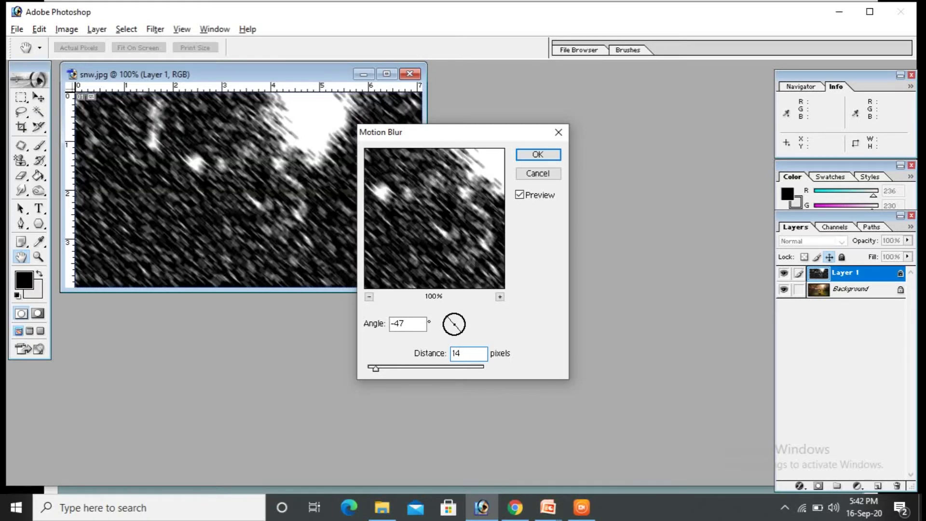
pyautogui.press('BackSpace')
pyautogui.write('5')
pyautogui.click(524, 155)
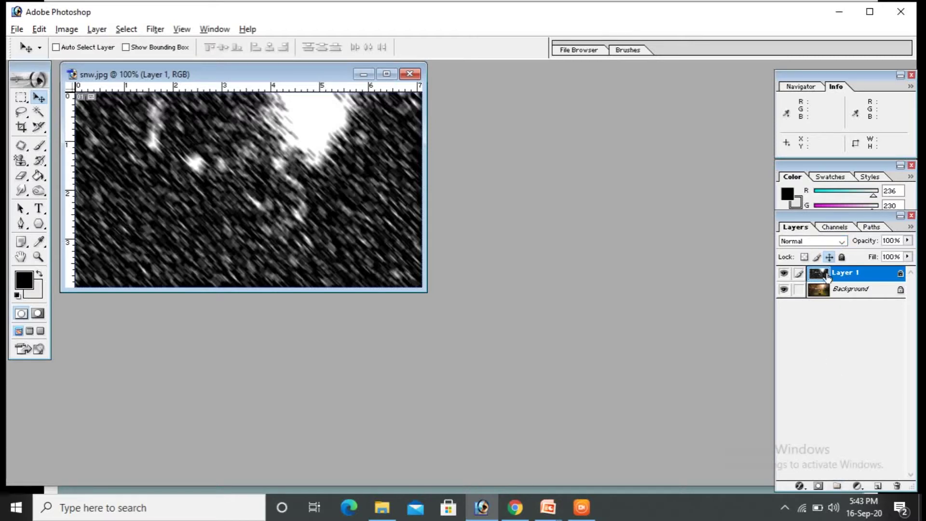
# - Set the blend mode of the motion-blurred Layer 1 to Screen
pyautogui.click(842, 242)
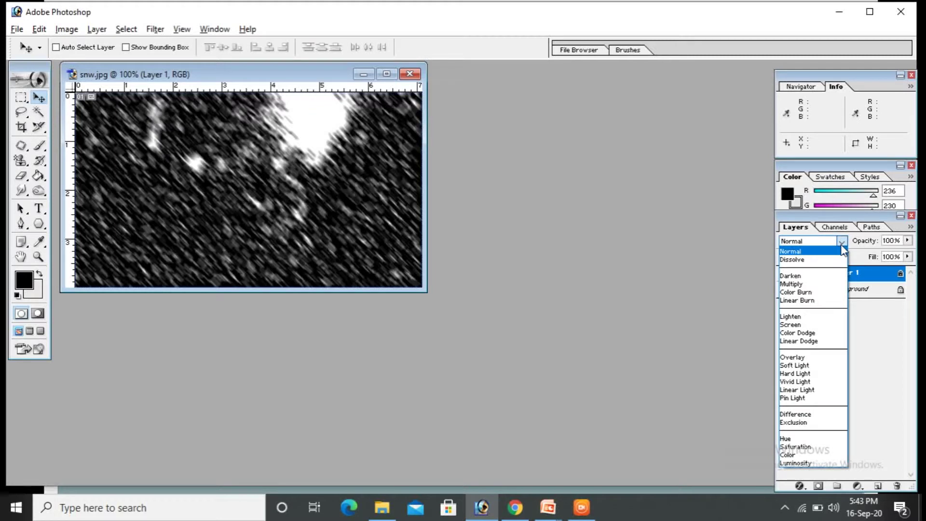
pyautogui.click(799, 326)
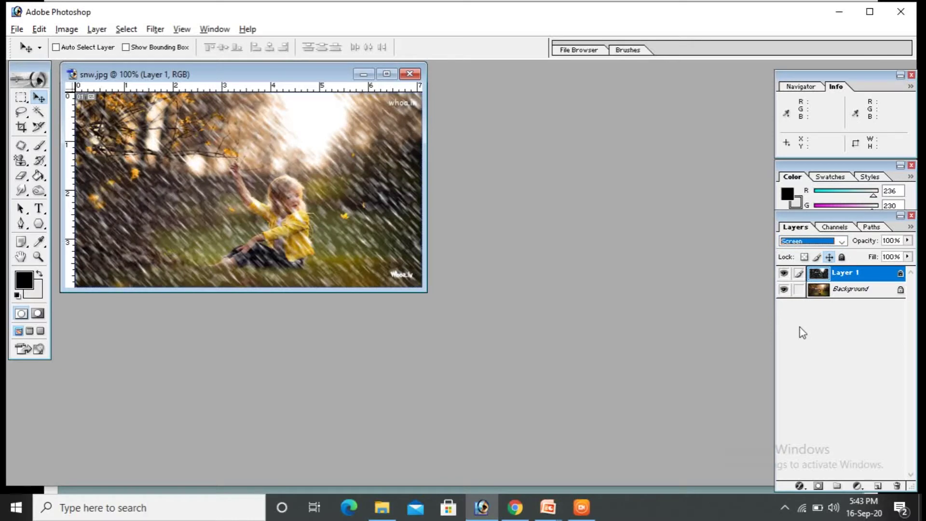
pyautogui.click(840, 241)
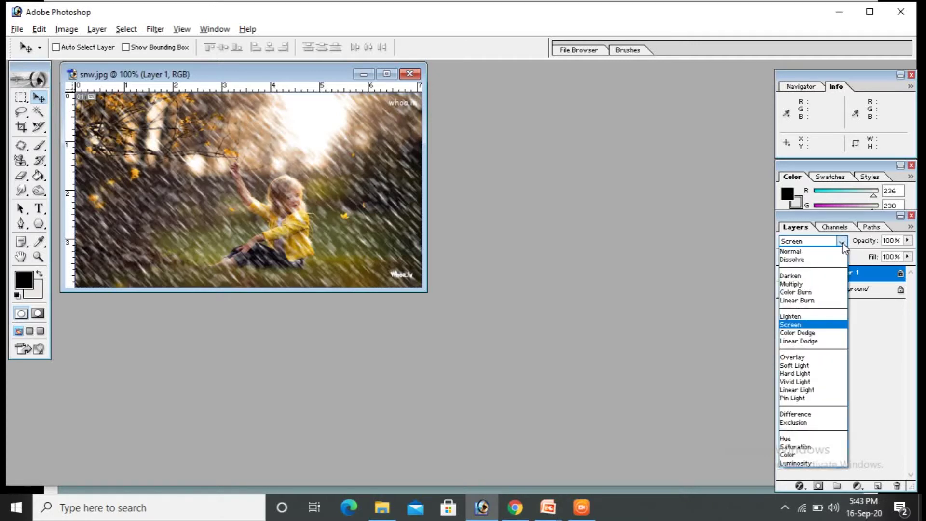
pyautogui.click(812, 326)
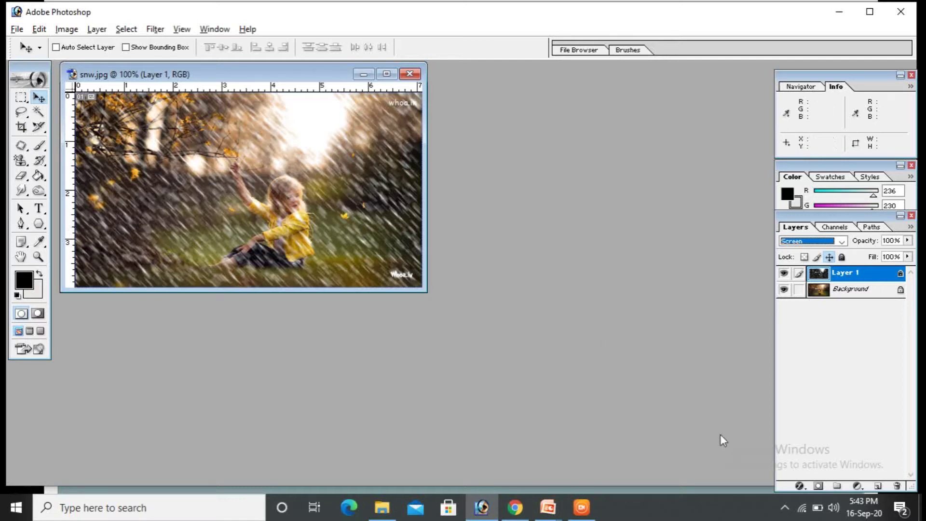
# - Add a Brightness/Contrast adjustment layer above Layer 1 and set its brightness to -34
pyautogui.click(858, 486)
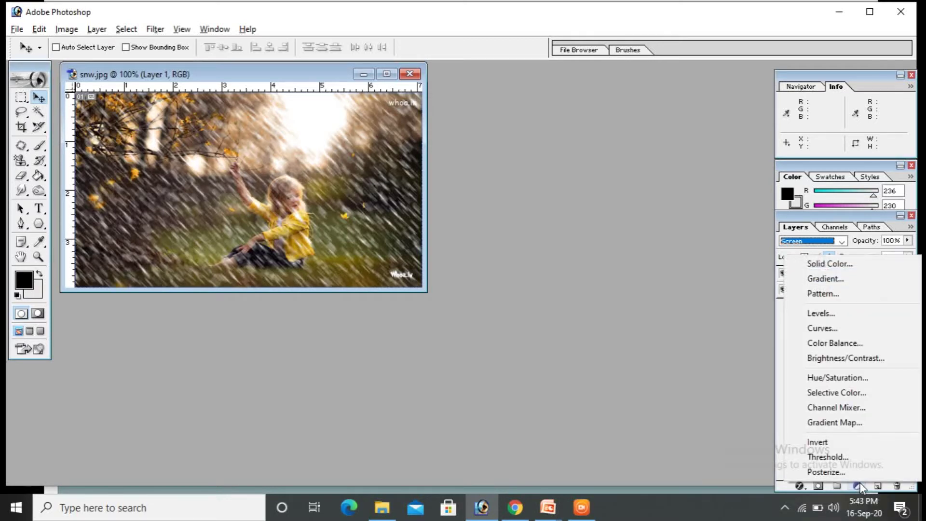
pyautogui.click(885, 360)
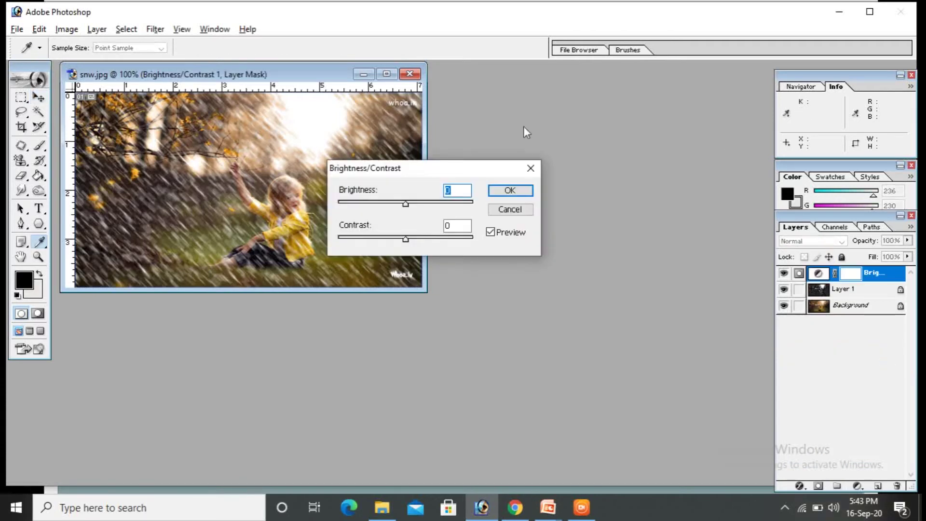
pyautogui.click(386, 202)
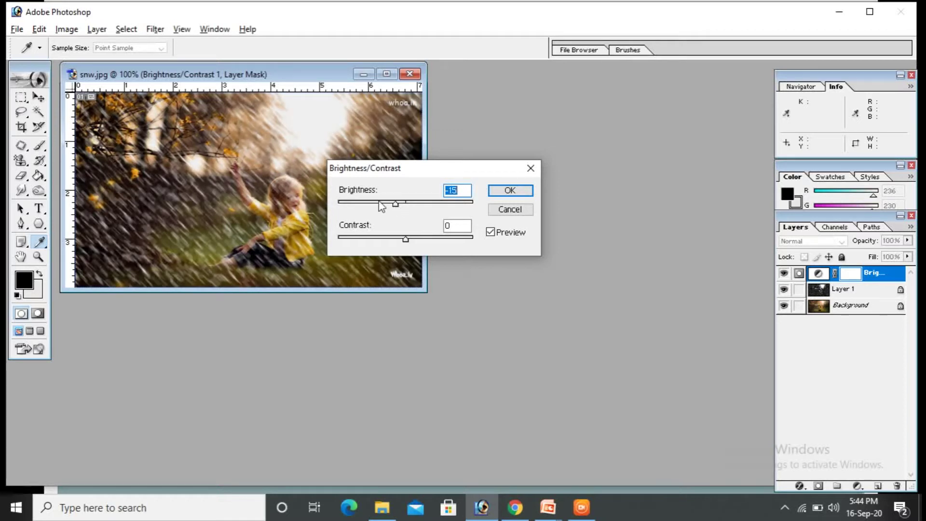
pyautogui.click(381, 202)
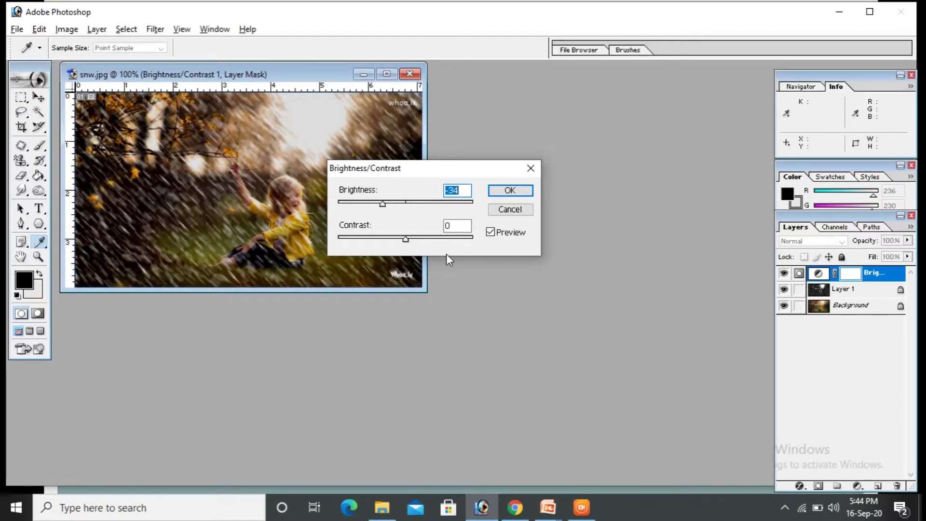
# - Try several contrast levels for the adjustment layer, down to -61, and settle on +19
pyautogui.click(414, 238)
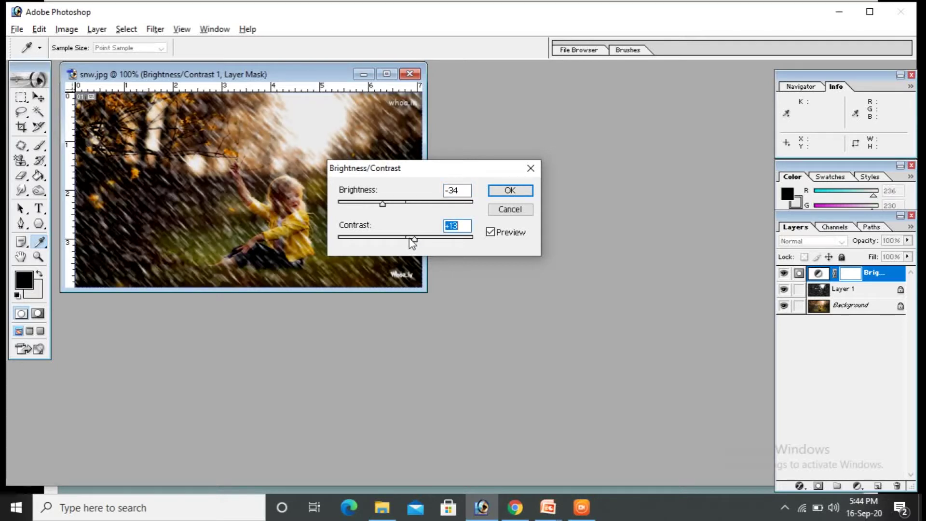
pyautogui.click(409, 237)
pyautogui.moveTo(410, 237)
pyautogui.mouseDown()
pyautogui.moveTo(424, 239)
pyautogui.moveTo(414, 241)
pyautogui.mouseUp()
pyautogui.moveTo(413, 239); pyautogui.dragTo(365, 240)
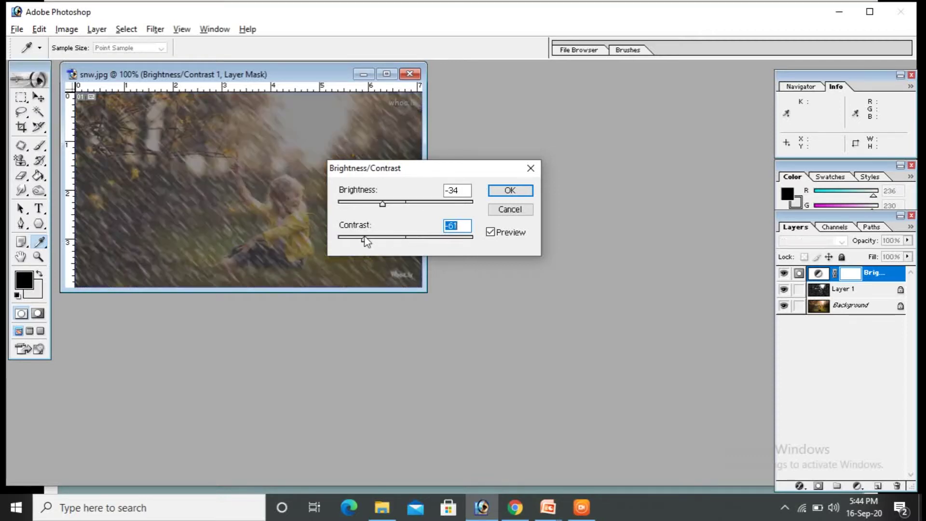
pyautogui.click(419, 238)
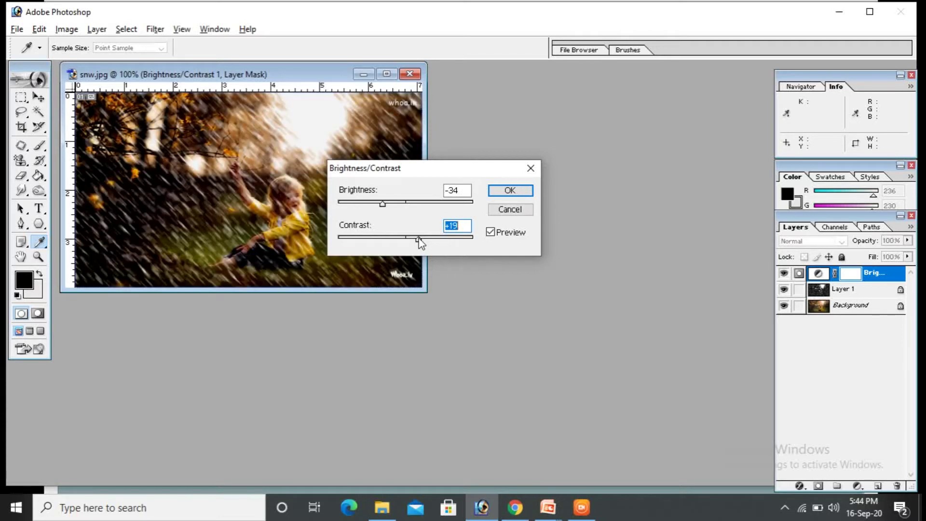
# - Try brightness levels up to +32, settle on -34, and apply the Brightness/Contrast adjustment
pyautogui.click(418, 203)
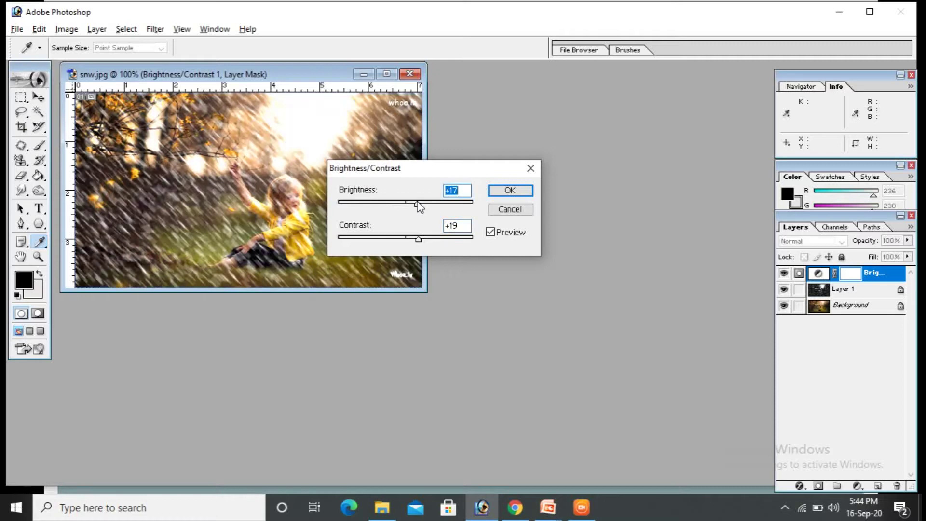
pyautogui.moveTo(420, 206); pyautogui.dragTo(427, 205)
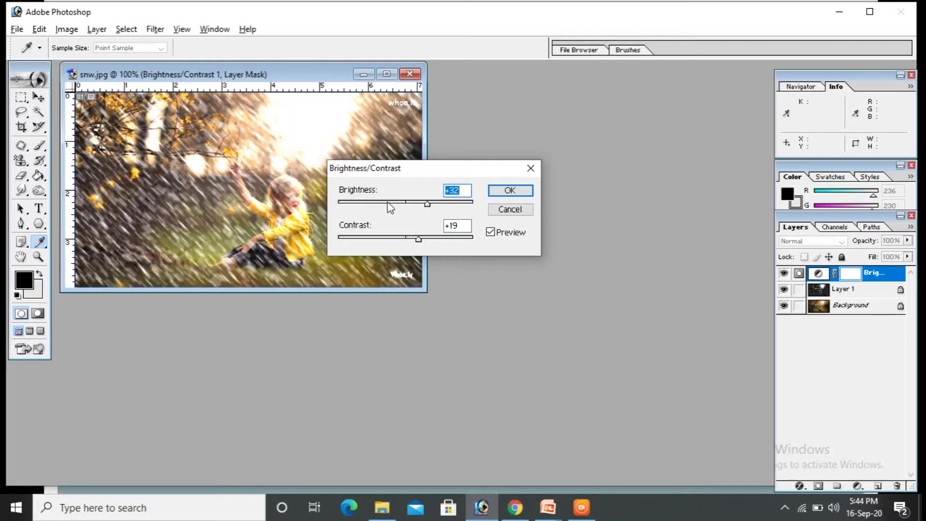
pyautogui.click(386, 203)
pyautogui.moveTo(386, 204); pyautogui.dragTo(381, 204)
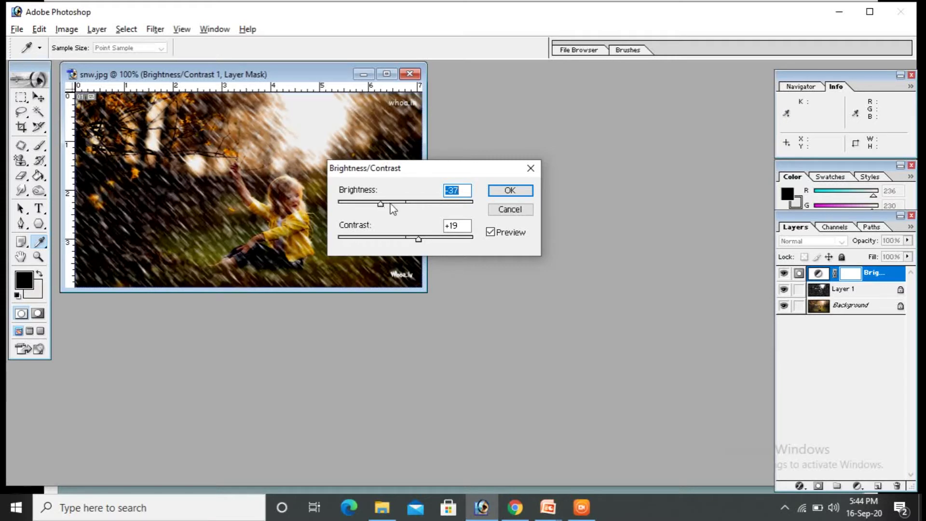
pyautogui.click(388, 203)
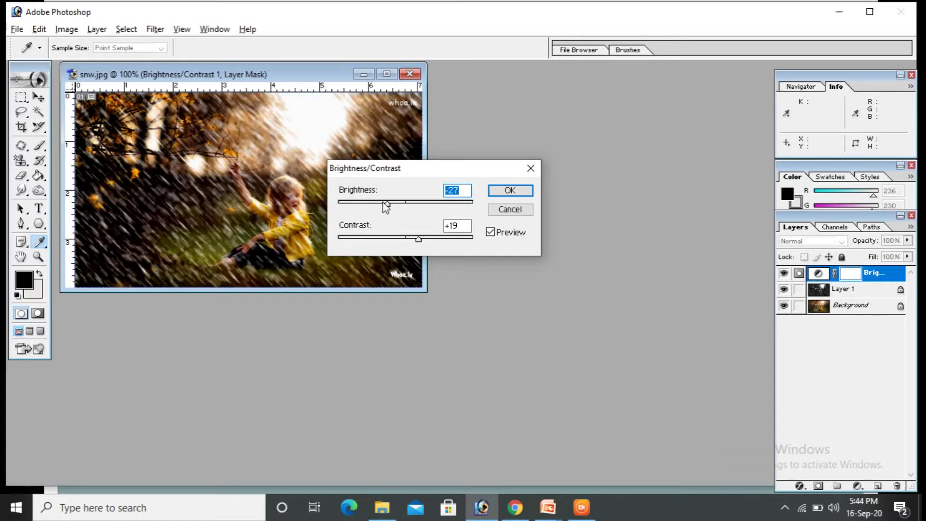
pyautogui.moveTo(384, 203); pyautogui.dragTo(382, 203)
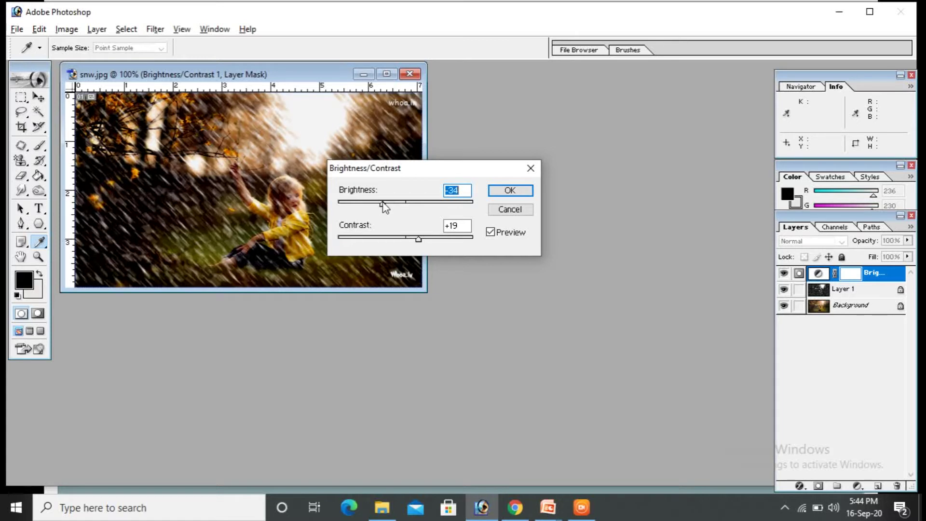
pyautogui.click(529, 196)
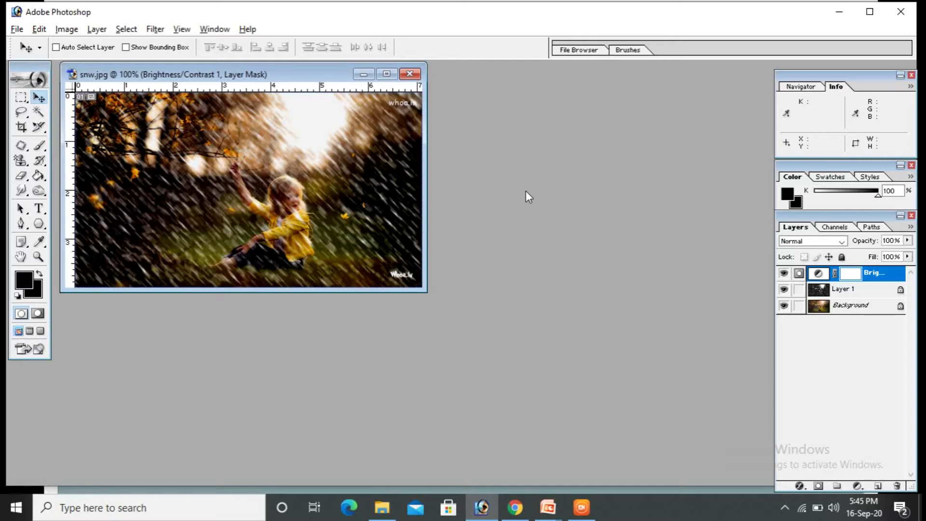
# - Start saving the image to the Desktop under the file name snow
pyautogui.click(21, 30)
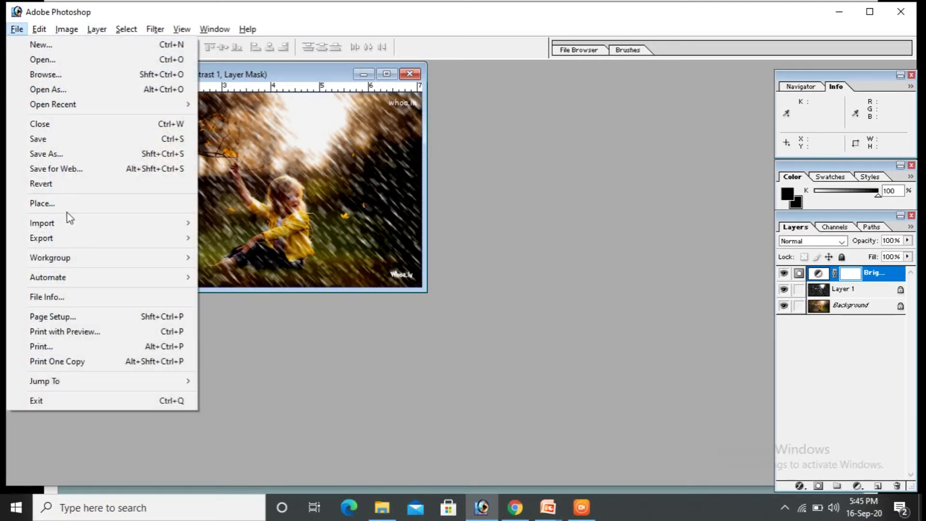
pyautogui.click(155, 143)
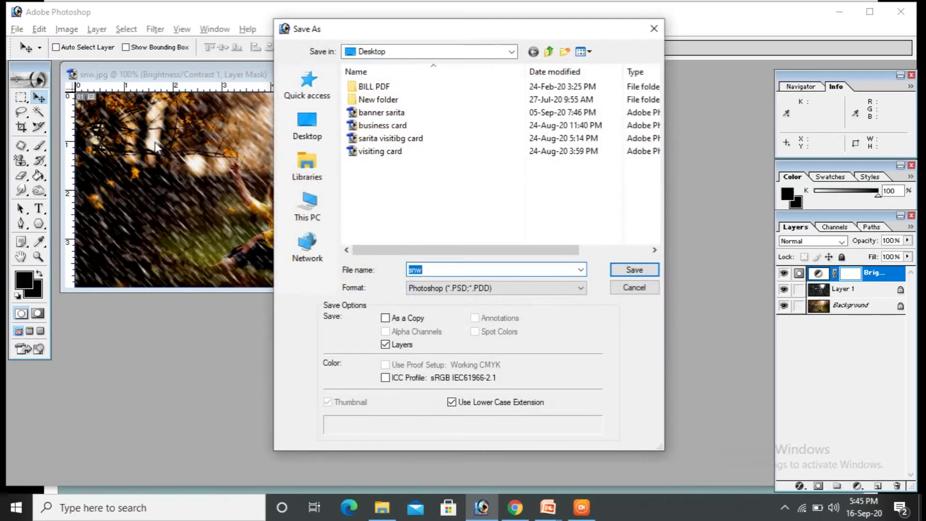
pyautogui.click(328, 139)
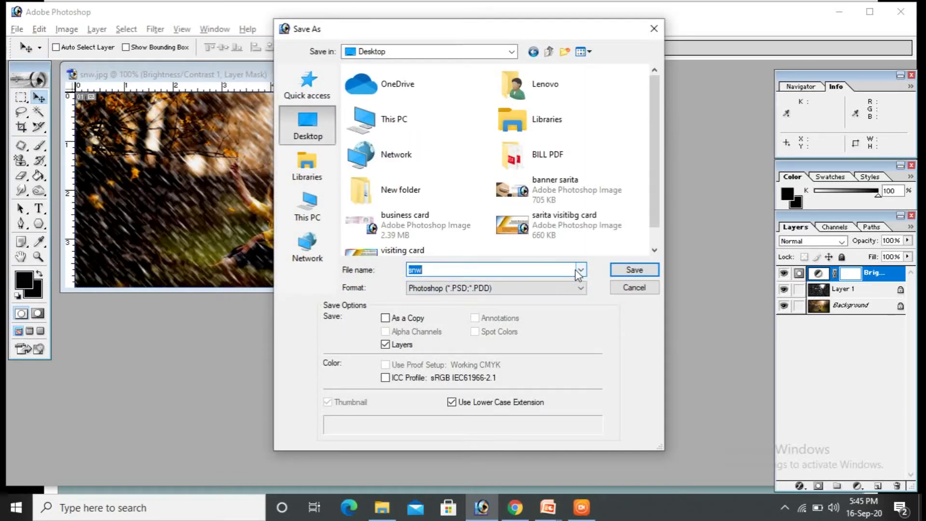
pyautogui.click(556, 270)
pyautogui.press('BackSpace')
pyautogui.press('BackSpace')
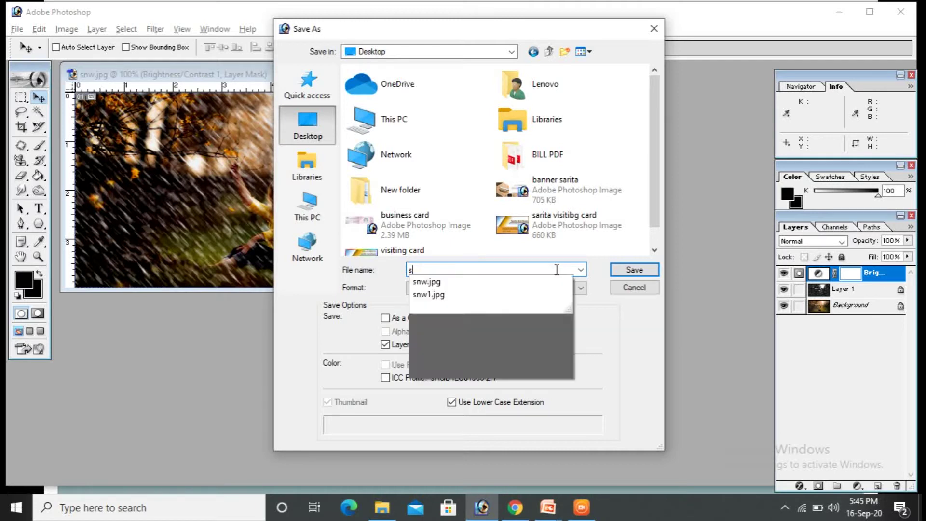
pyautogui.write('now')
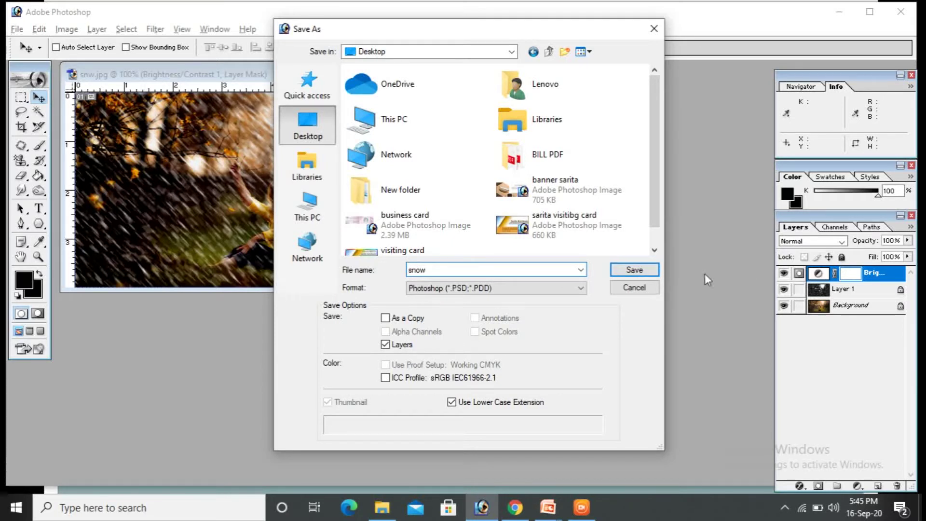
# - Choose JPEG as the file format and save the copy at Maximum quality 12 with the Progressive option
pyautogui.click(582, 287)
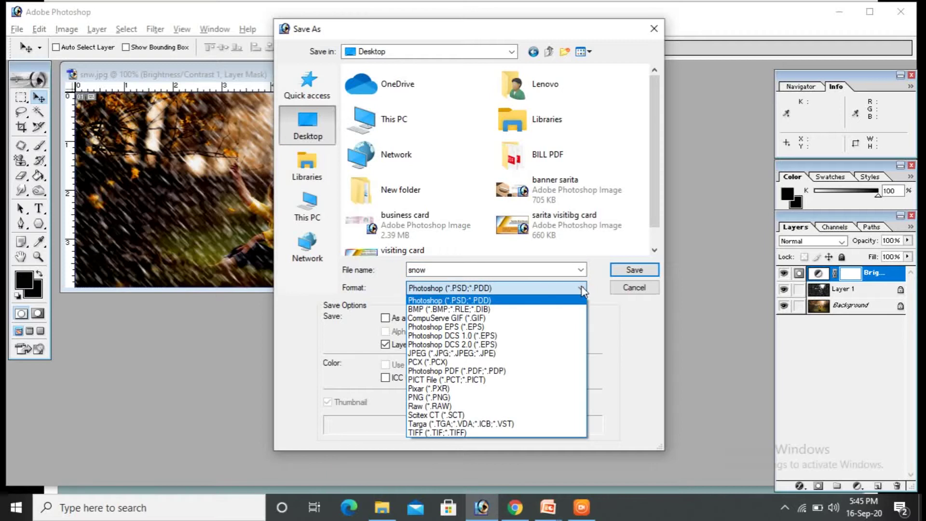
pyautogui.click(480, 354)
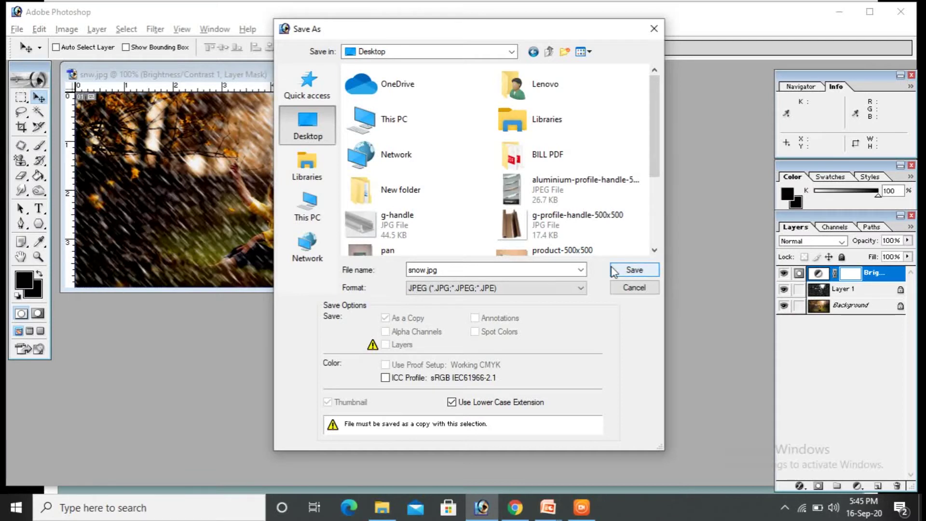
pyautogui.click(489, 288)
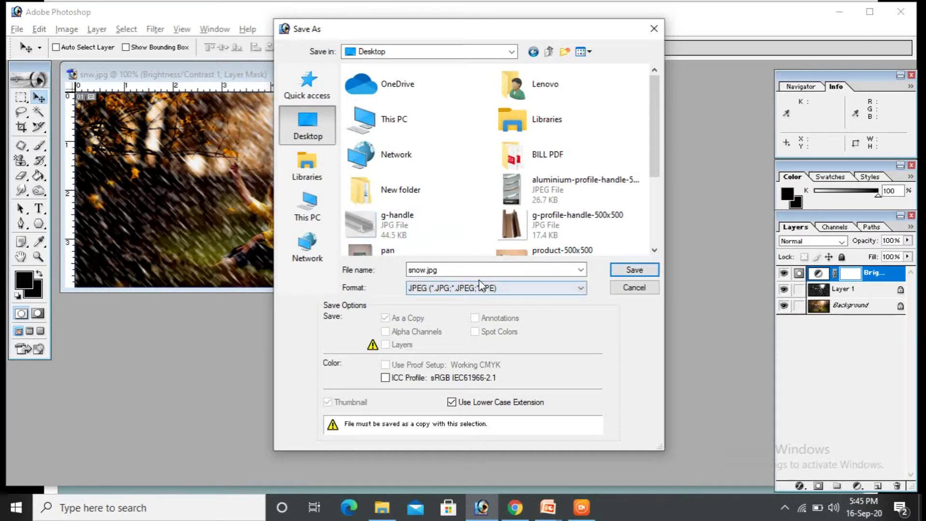
pyautogui.click(558, 270)
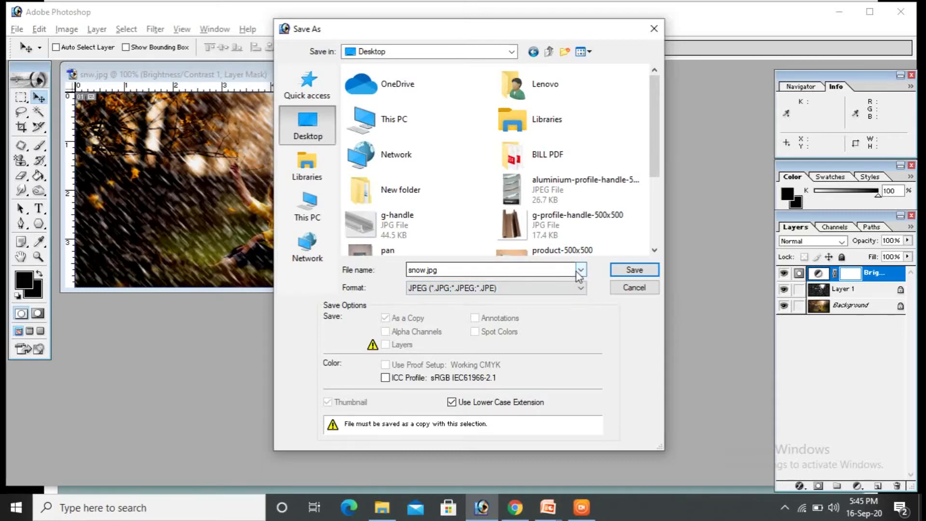
pyautogui.click(625, 273)
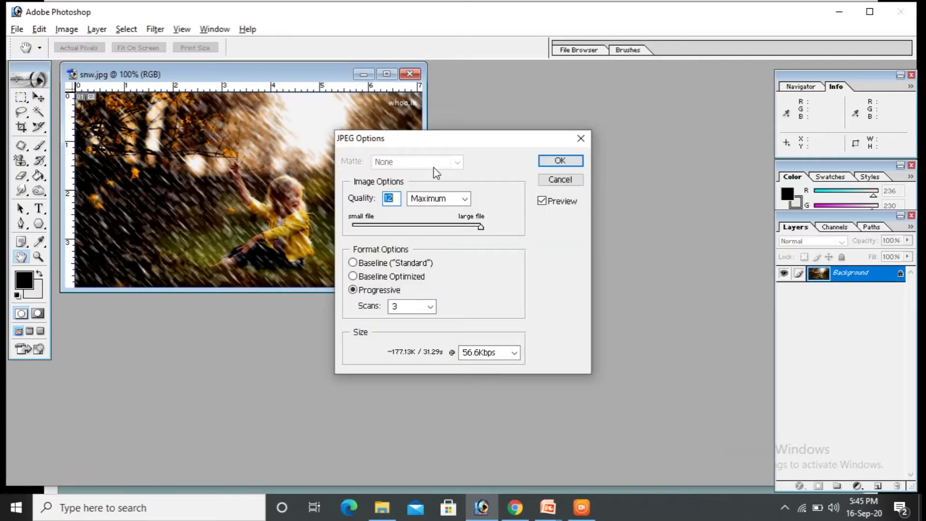
pyautogui.click(560, 161)
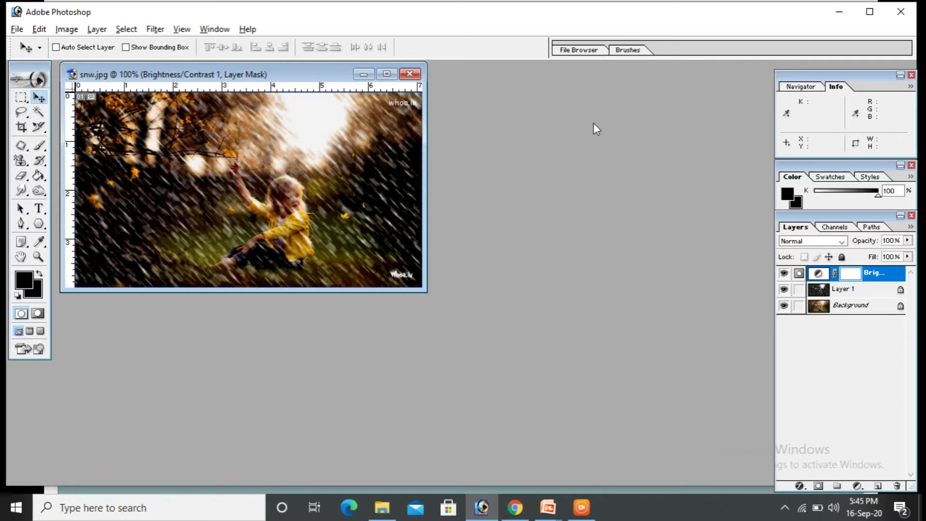
# - Switch to File Explorer and open the saved snow JPG from the Desktop folder for viewing
pyautogui.hotkey('alt', 'Tab')
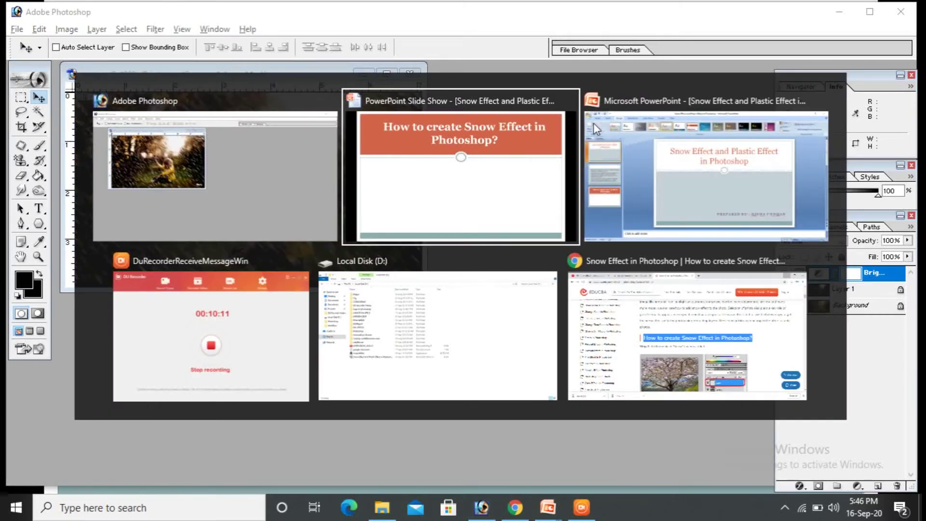
pyautogui.hotkey('alt', 'Tab')
pyautogui.hotkey('alt', 'Tab')
pyautogui.hotkey('alt', 'Tab')
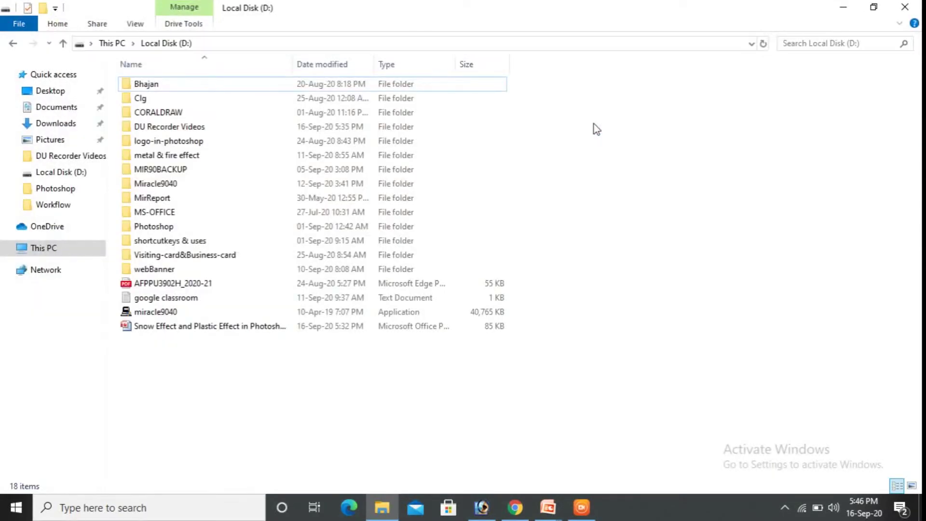
pyautogui.click(62, 94)
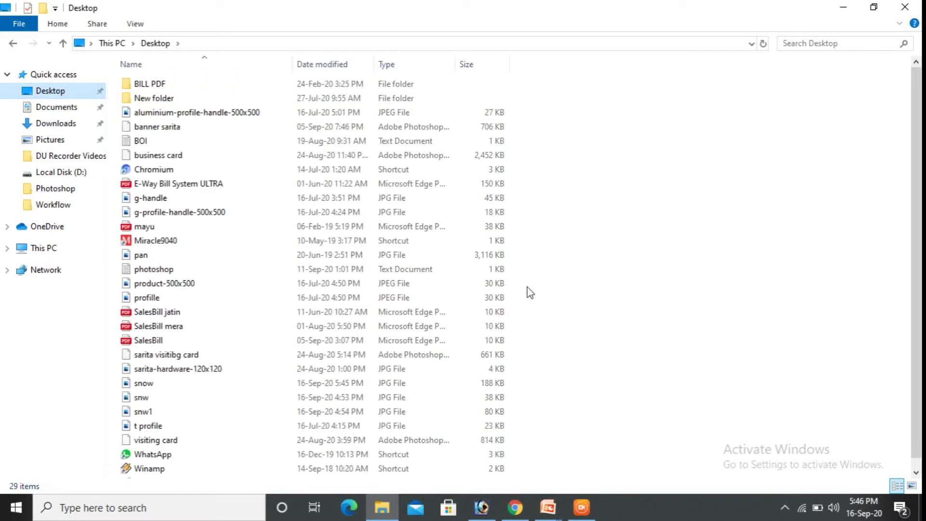
pyautogui.click(249, 390)
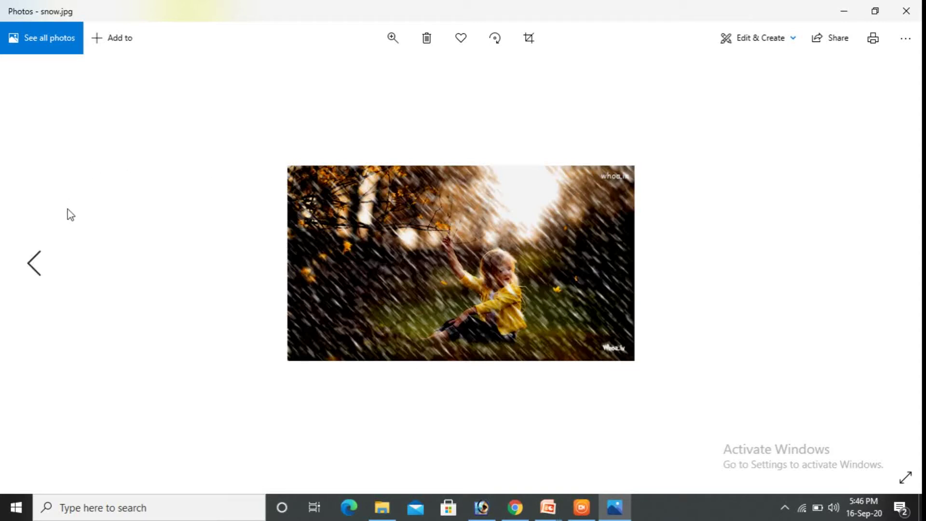
# - Browse the neighbouring images in Photos to compare with the original snw.jpg, and switch to the PowerPoint slide show
pyautogui.press('Left')
pyautogui.press('Left')
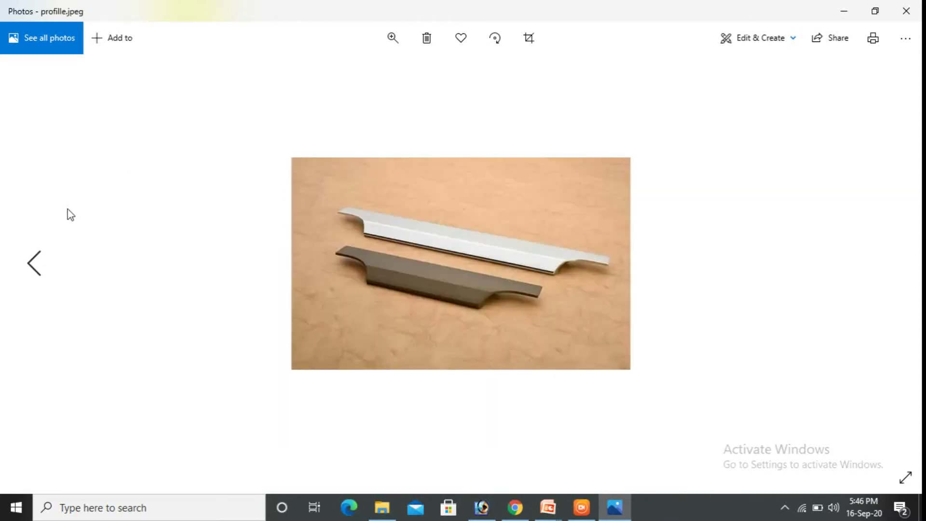
pyautogui.press('Right')
pyautogui.press('Right')
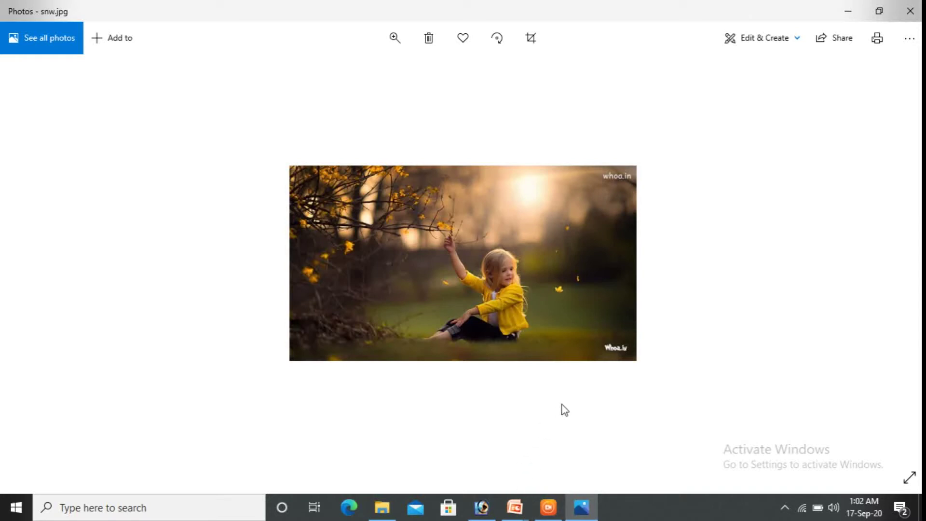
pyautogui.hotkey('alt', 'Tab')
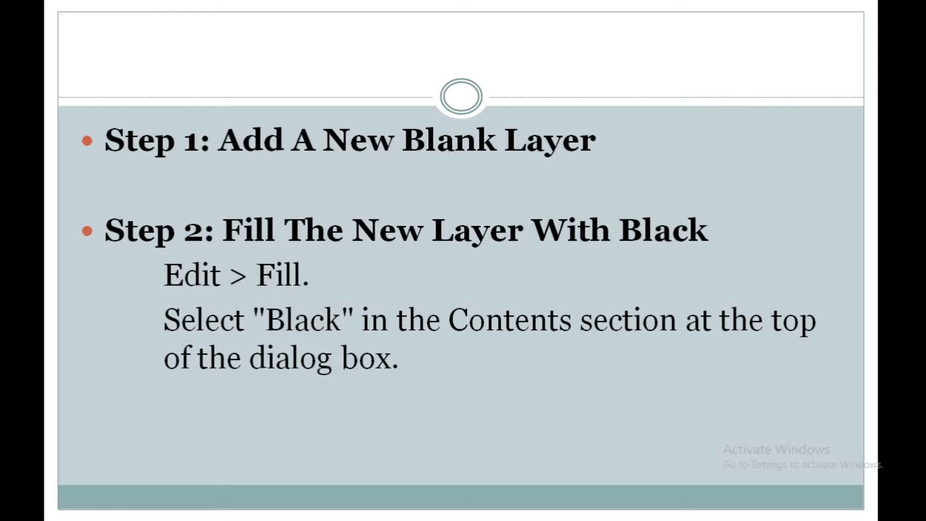
# - Switch from the slide show to Photoshop and open snw1.jpg from the Desktop
pyautogui.hotkey('alt', 'Tab')
pyautogui.hotkey('alt', 'Tab')
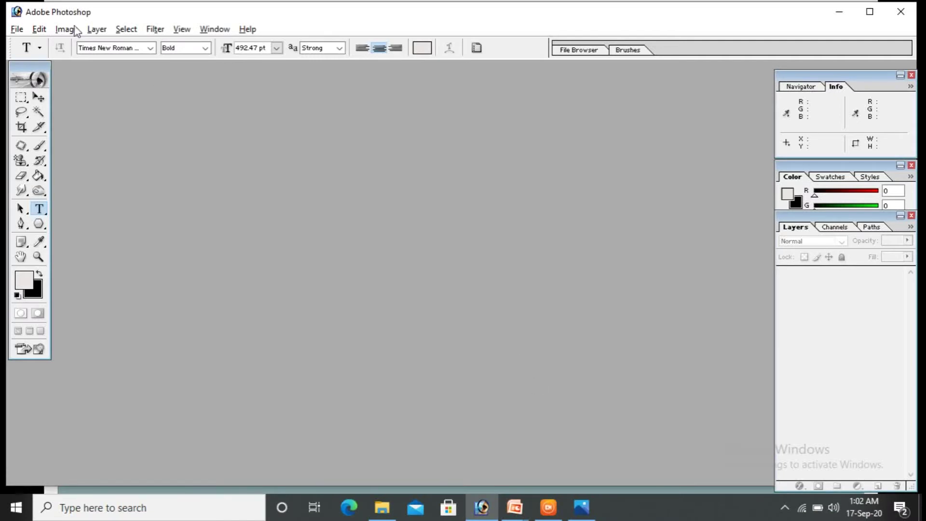
pyautogui.click(16, 30)
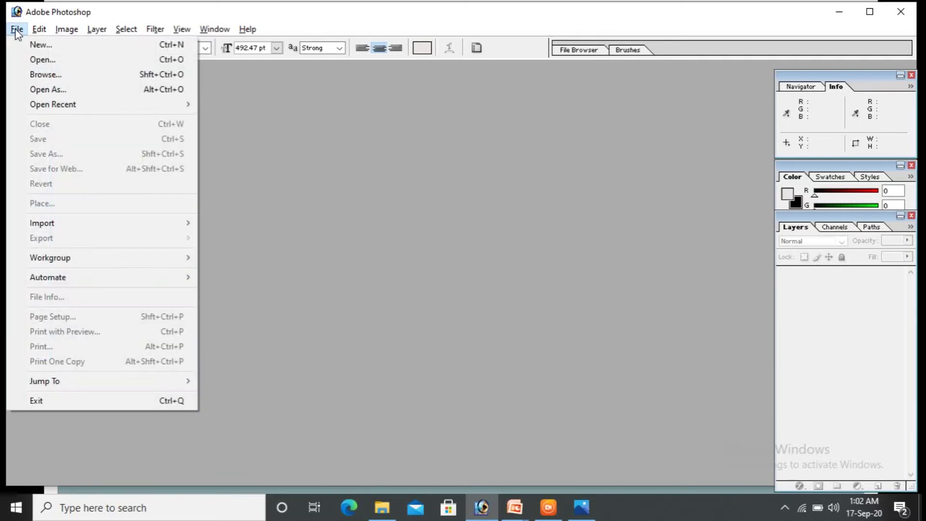
pyautogui.click(16, 59)
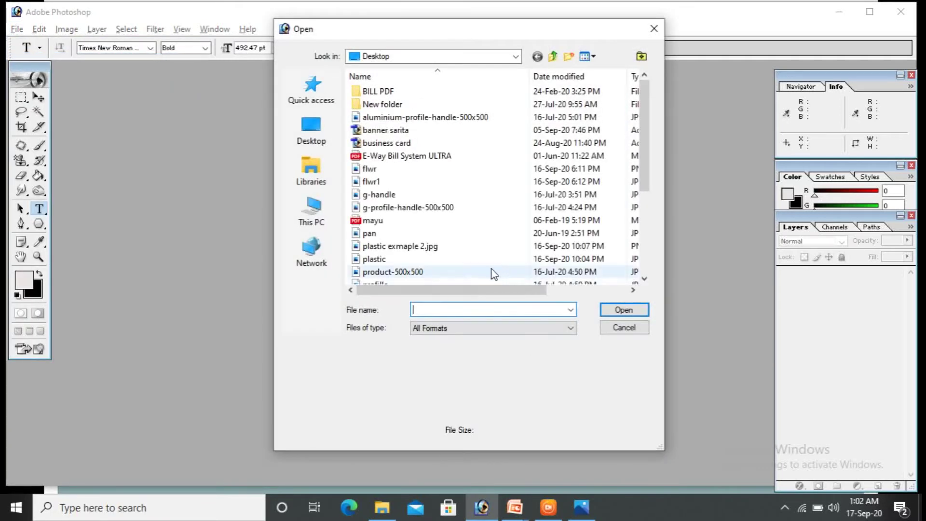
pyautogui.write('sn')
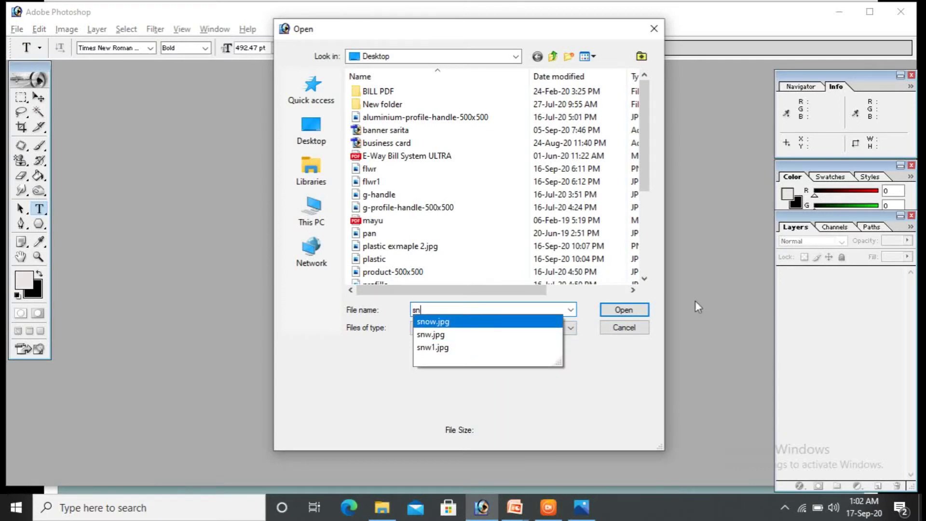
pyautogui.click(491, 348)
pyautogui.click(612, 311)
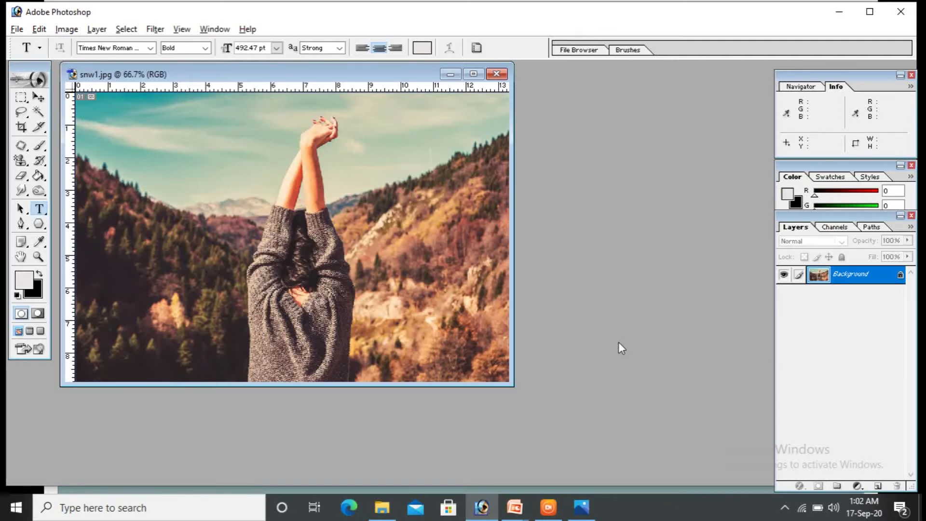
# - Add a new blank layer above the snw1.jpg background and fill it with Black in Normal mode at 100% opacity
pyautogui.hotkey('alt', 'Tab')
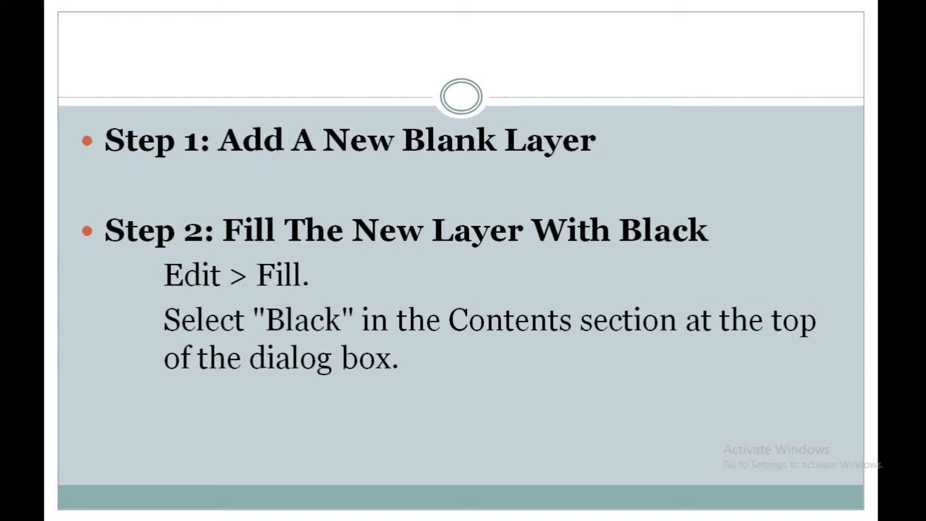
pyautogui.hotkey('alt', 'Tab')
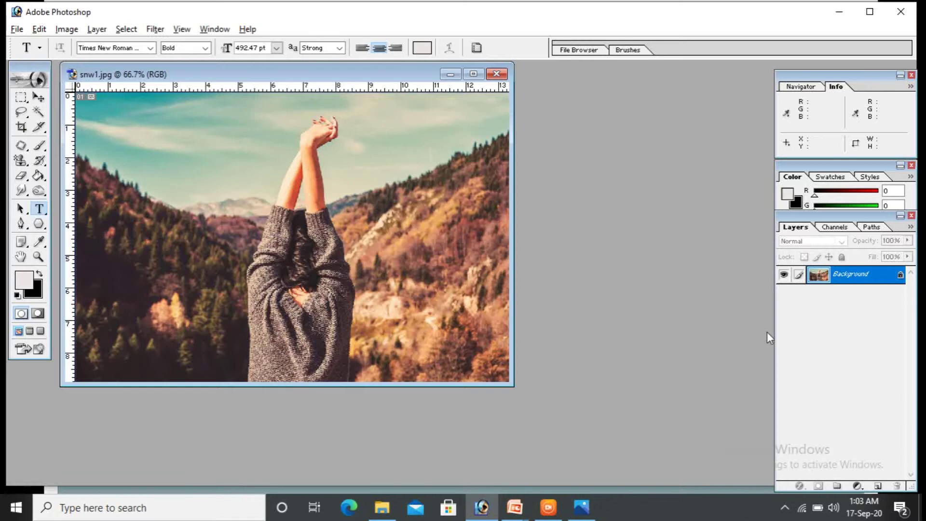
pyautogui.click(878, 486)
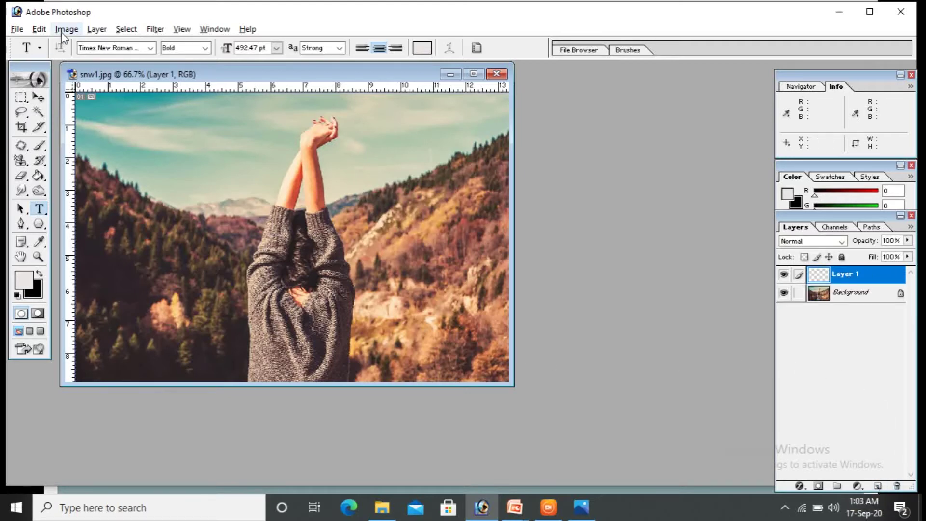
pyautogui.click(40, 29)
pyautogui.click(114, 241)
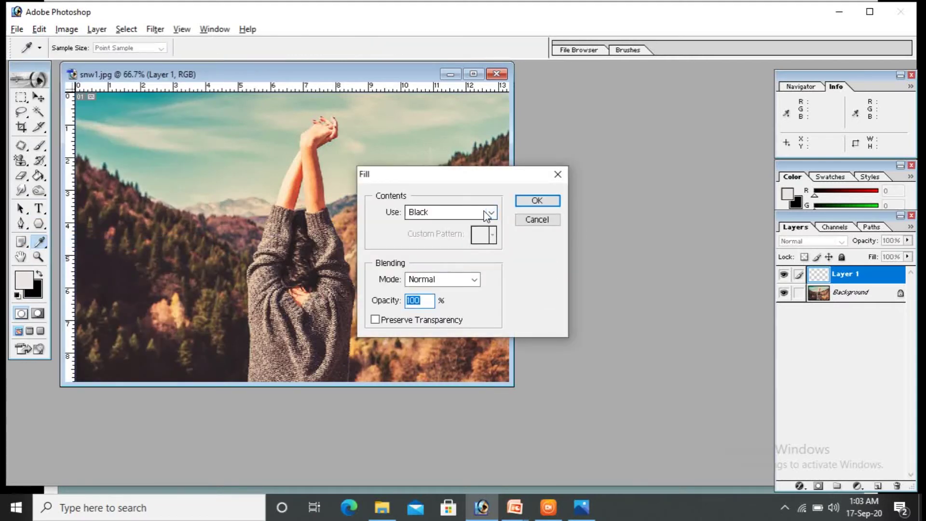
pyautogui.click(548, 201)
pyautogui.press('t')
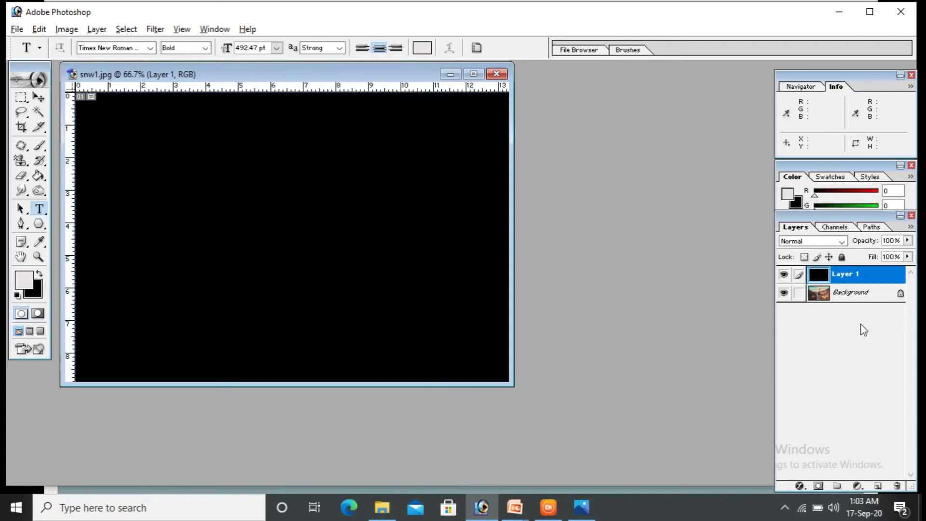
pyautogui.click(852, 293)
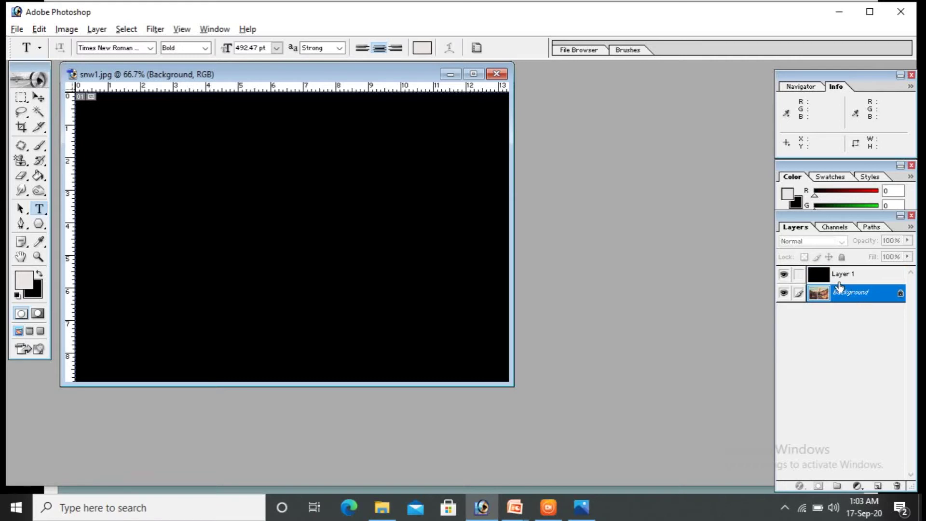
pyautogui.click(845, 274)
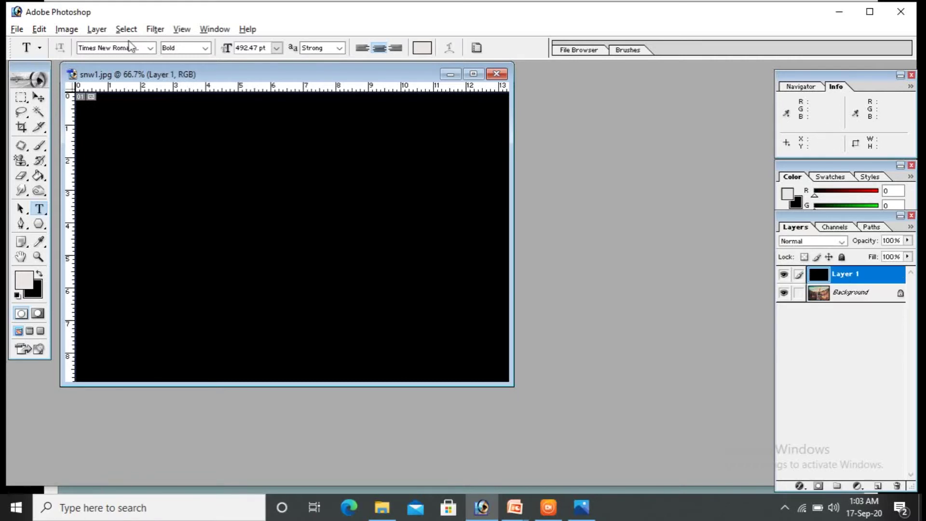
pyautogui.click(161, 35)
pyautogui.moveTo(228, 187)
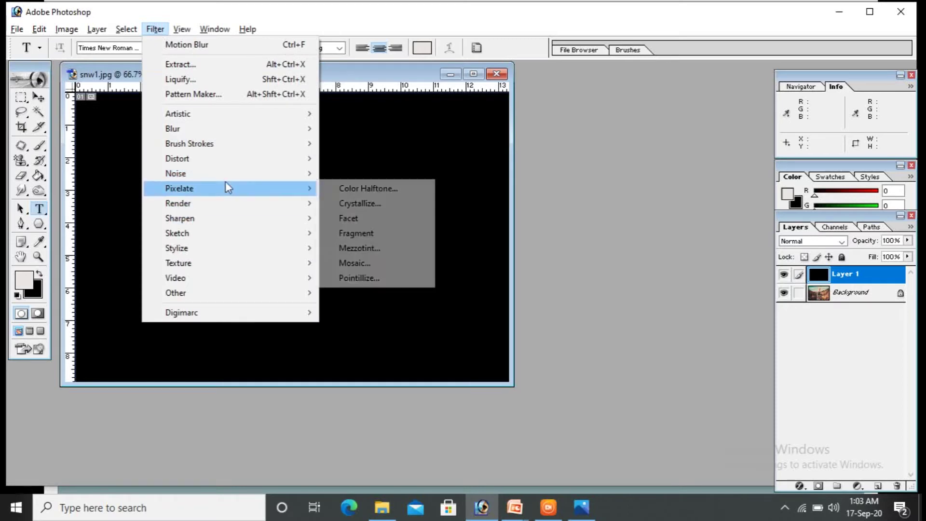
pyautogui.click(336, 174)
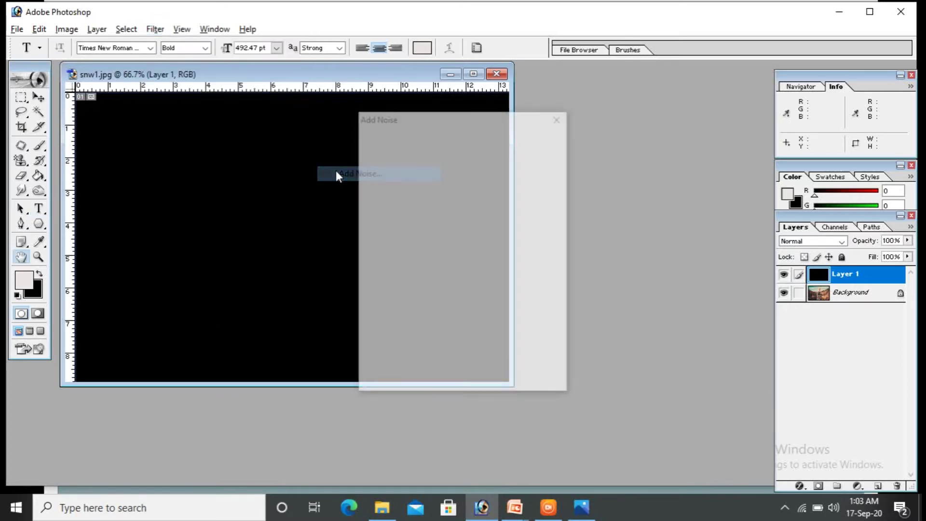
pyautogui.click(558, 117)
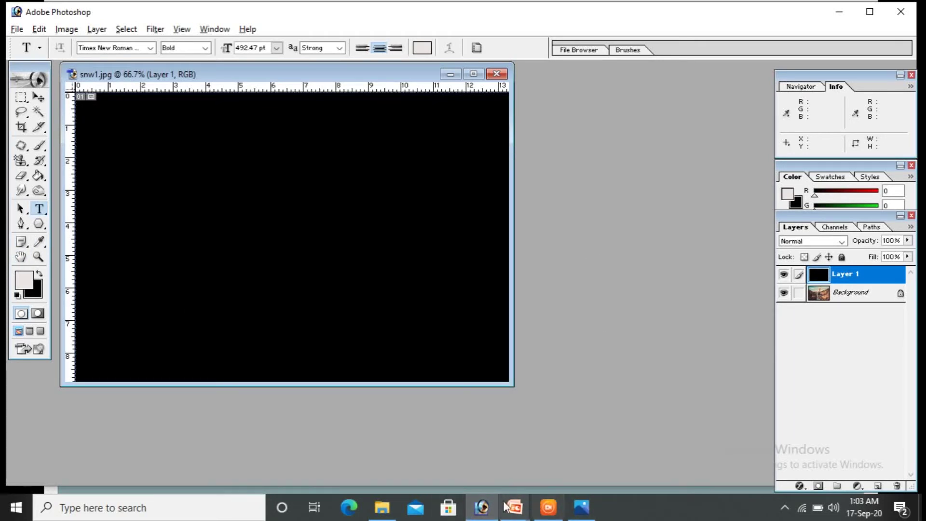
# - Check the slide show, start Add Noise on the black layer, and try amounts of 200% and 100% before settling on 150%
pyautogui.hotkey('alt', 'Tab')
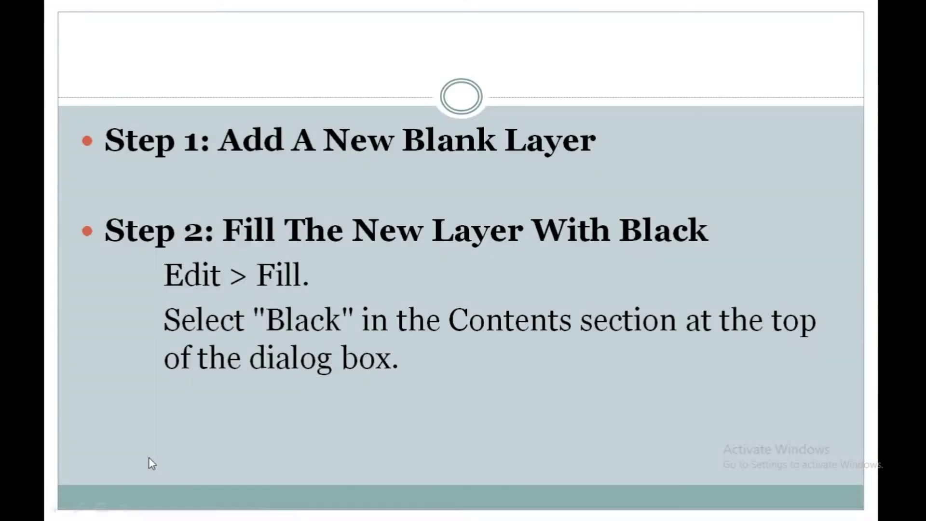
pyautogui.click(520, 445)
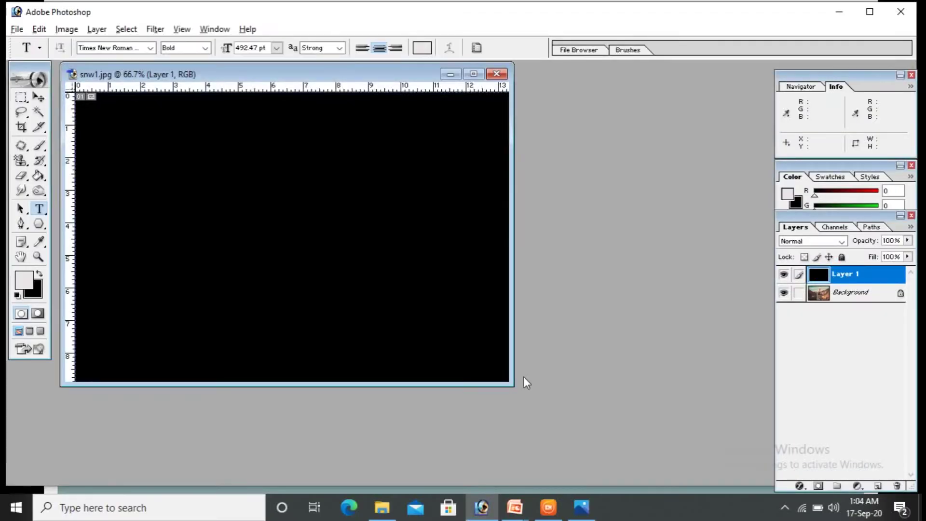
pyautogui.click(154, 30)
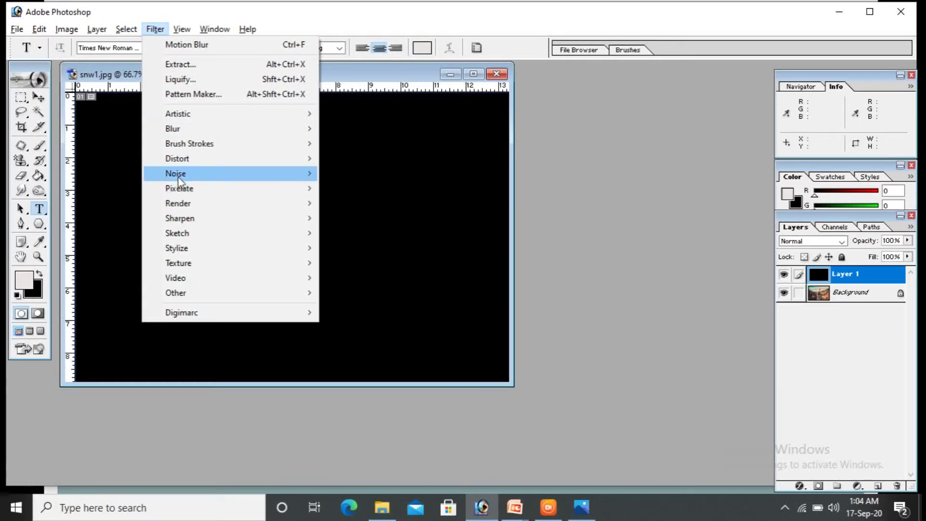
pyautogui.moveTo(179, 177)
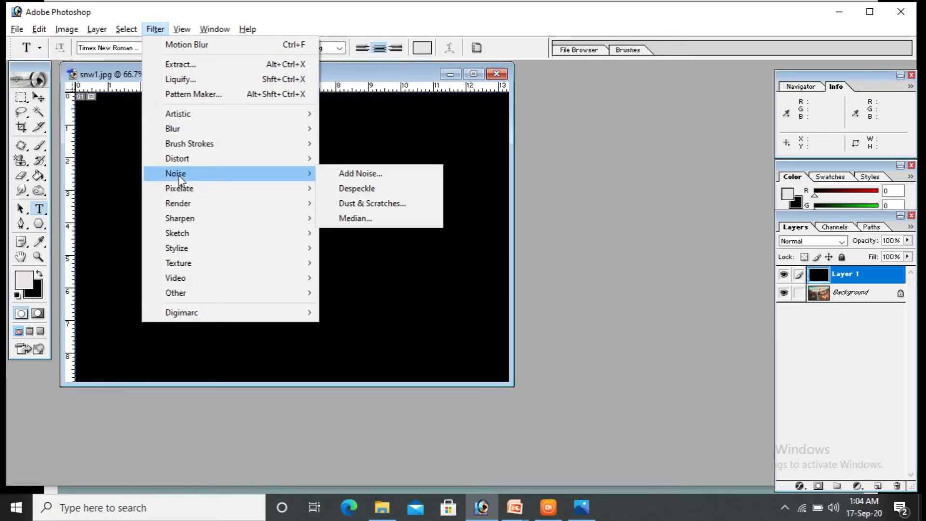
pyautogui.click(363, 175)
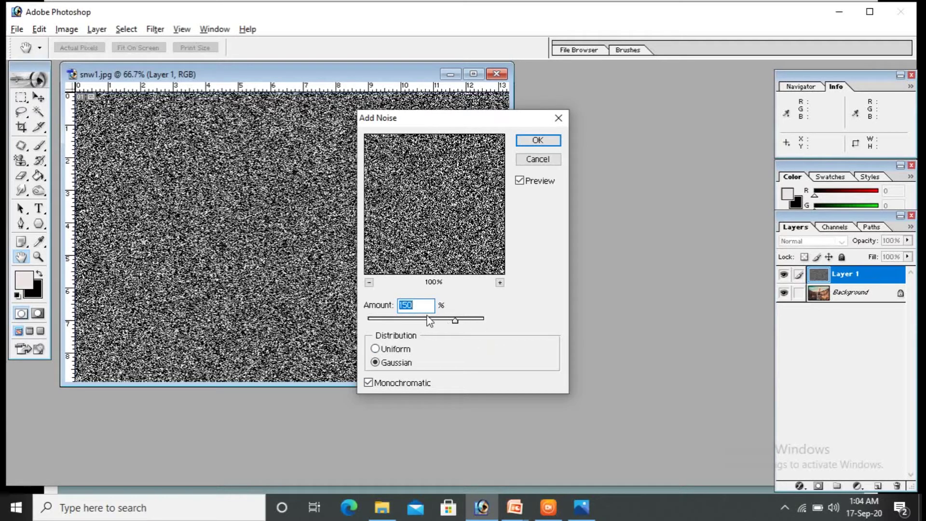
pyautogui.write('200')
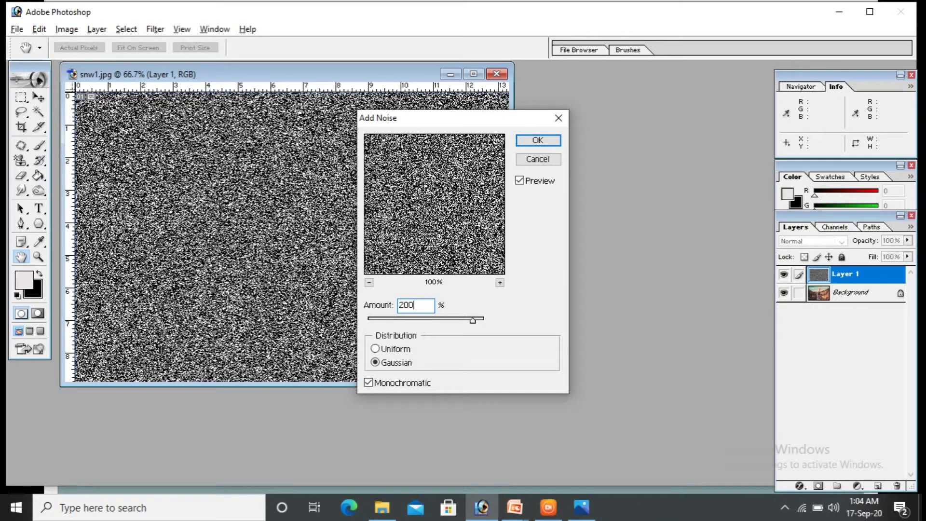
pyautogui.press('BackSpace')
pyautogui.press('BackSpace')
pyautogui.press('BackSpace')
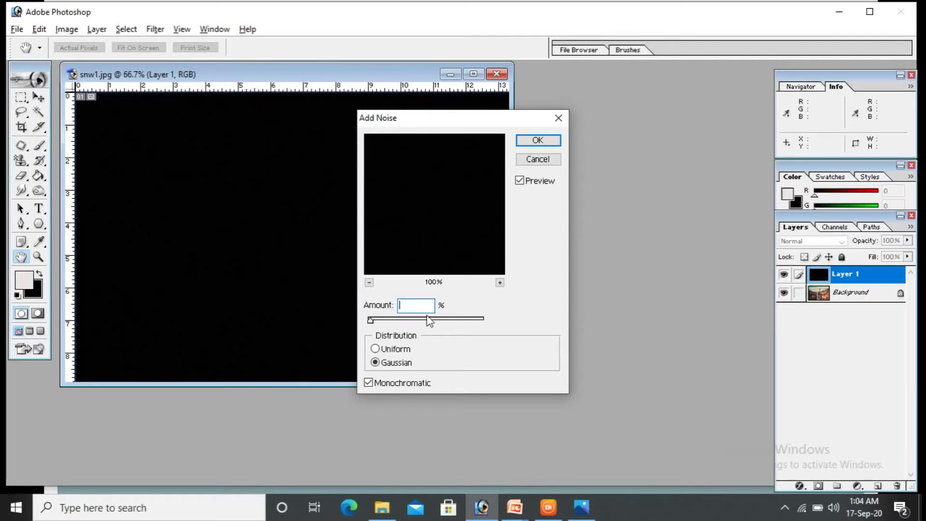
pyautogui.write('100')
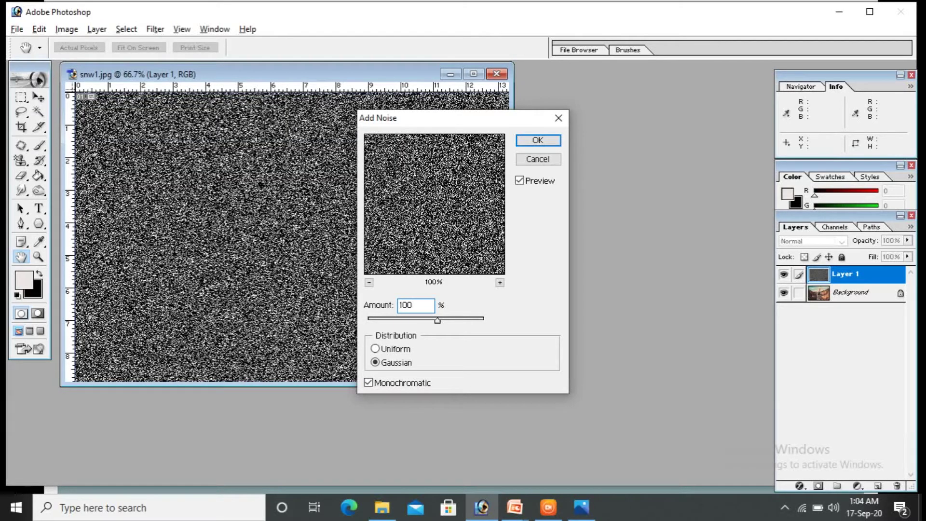
pyautogui.press('BackSpace')
pyautogui.press('BackSpace')
pyautogui.write('50')
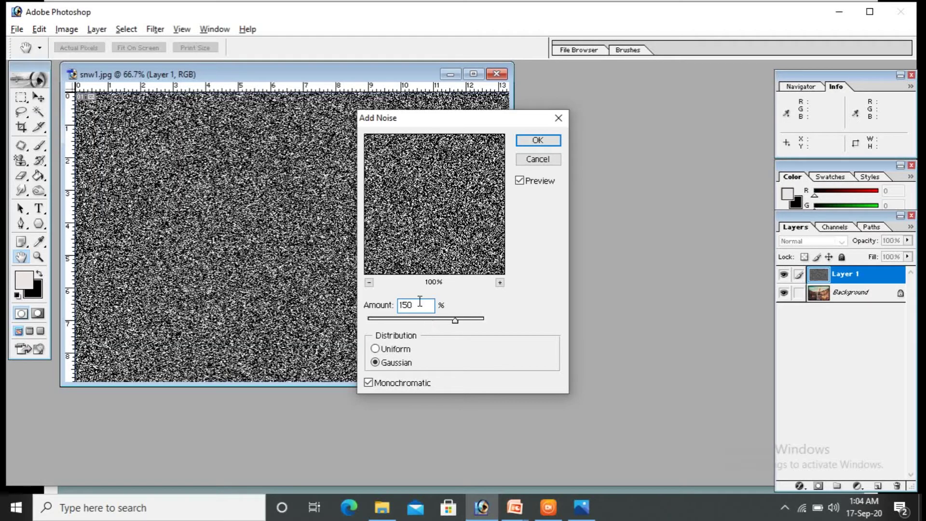
# - Compare the distribution and Monochromatic options, apply the noise as Gaussian and Monochromatic, and switch back to the slide show
pyautogui.click(375, 351)
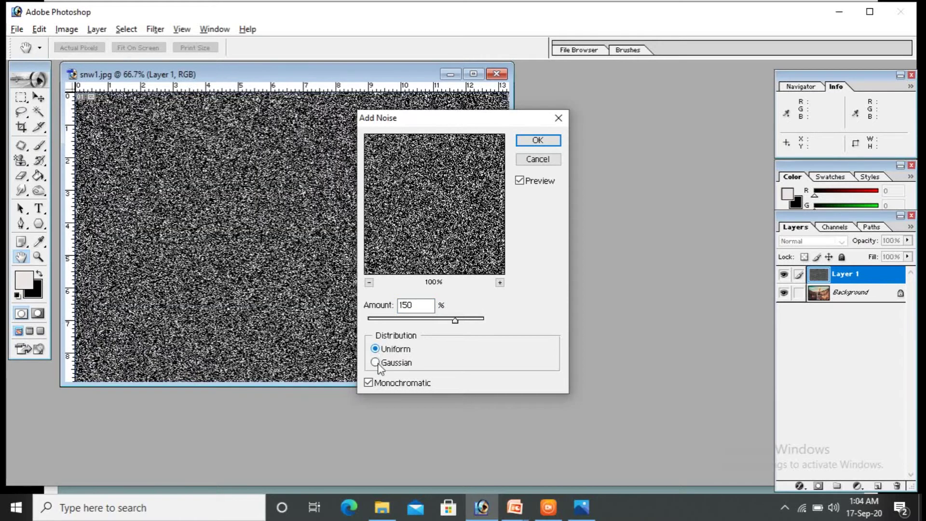
pyautogui.click(375, 362)
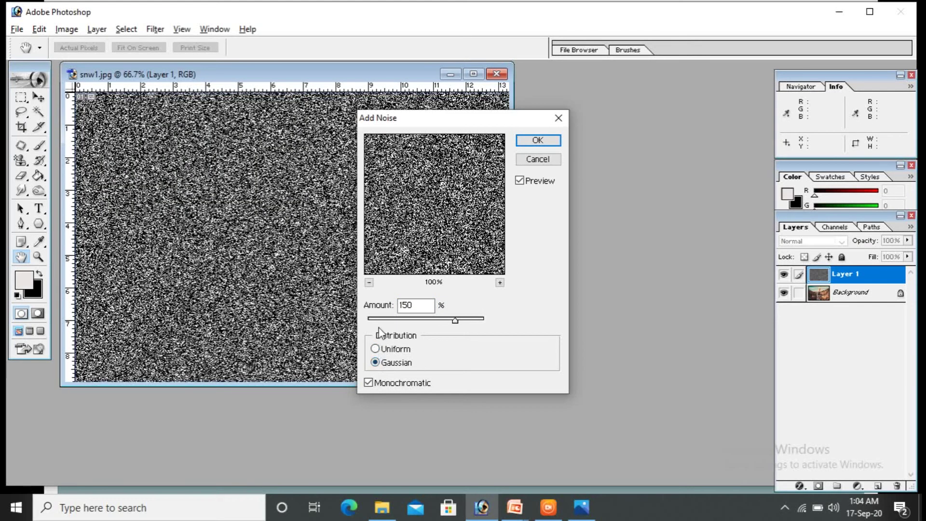
pyautogui.click(375, 349)
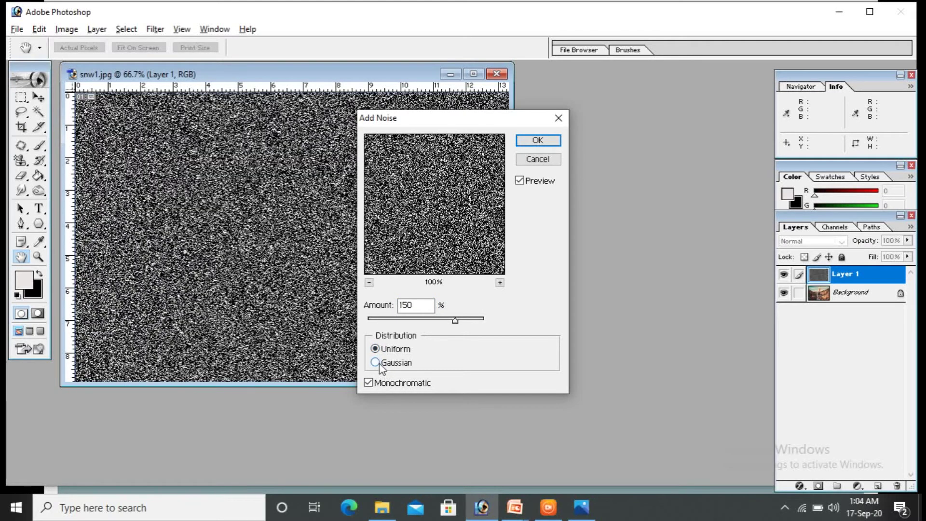
pyautogui.click(375, 362)
pyautogui.click(369, 383)
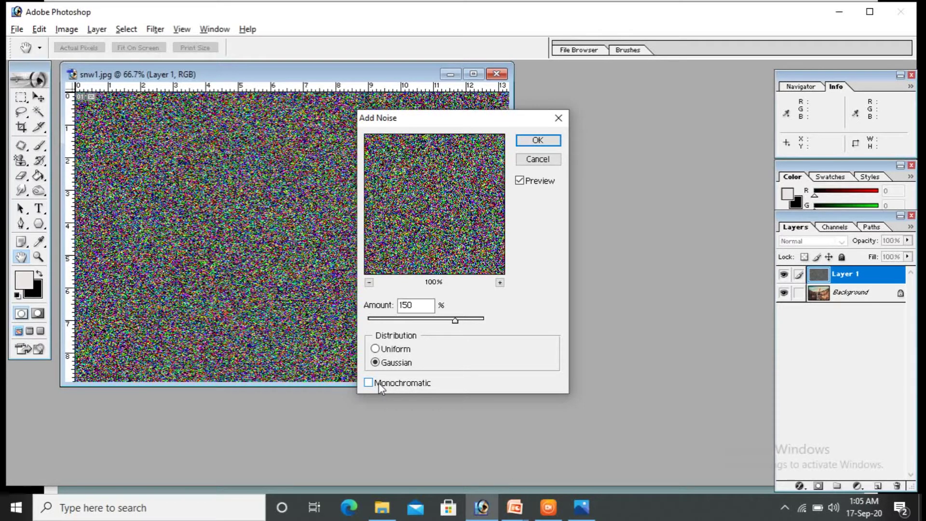
pyautogui.click(370, 382)
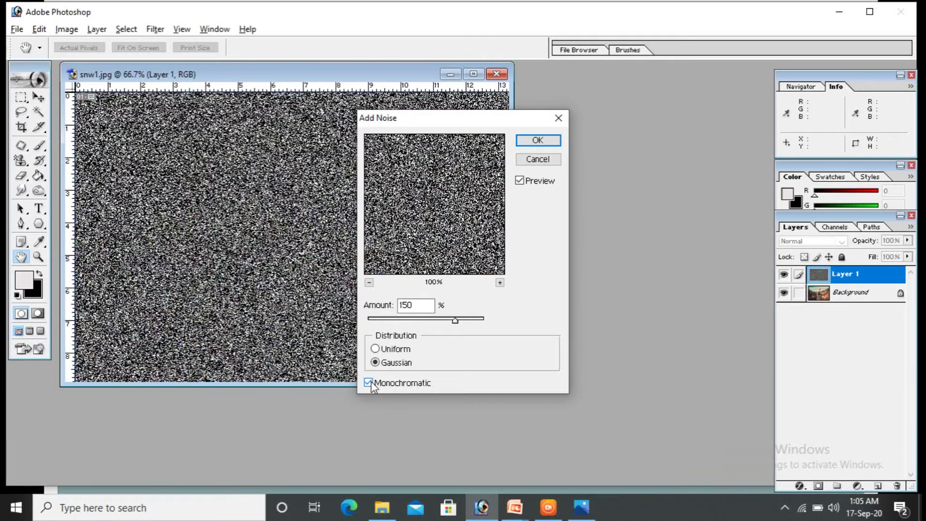
pyautogui.click(537, 141)
pyautogui.press('t')
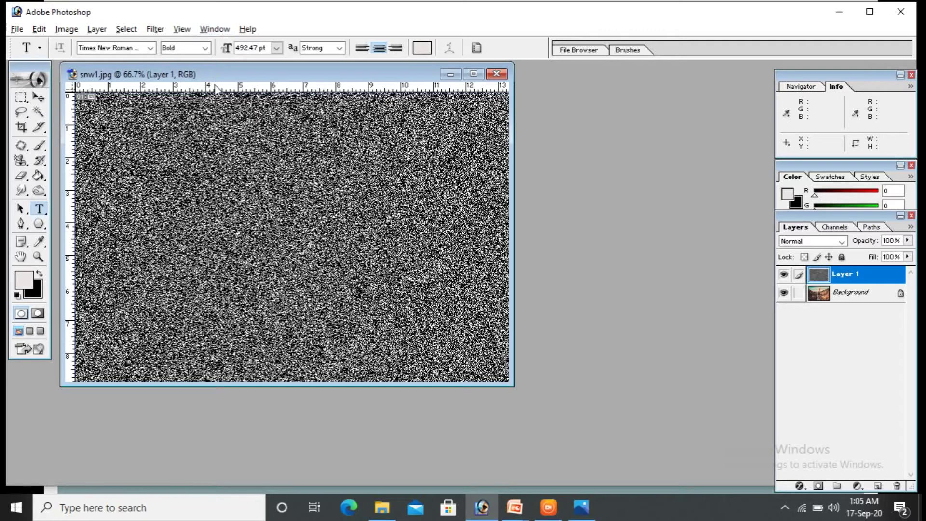
pyautogui.hotkey('alt', 'Tab')
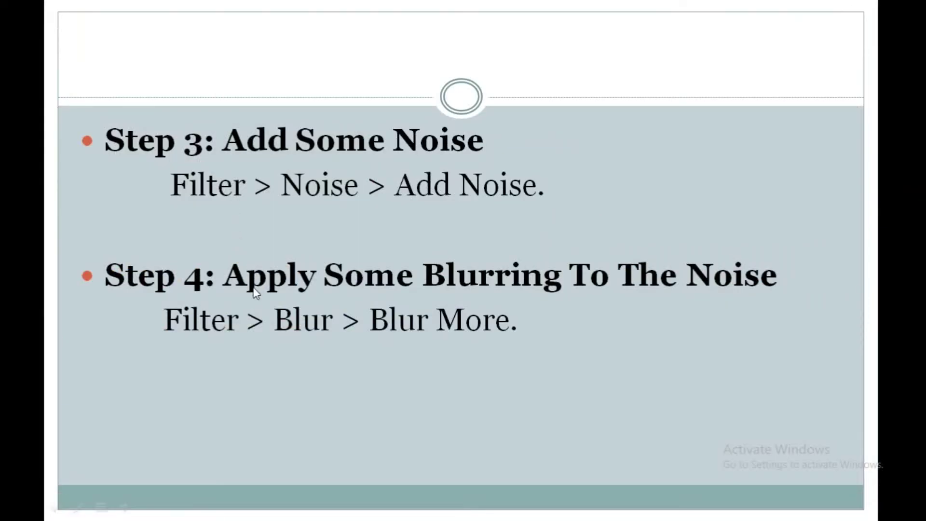
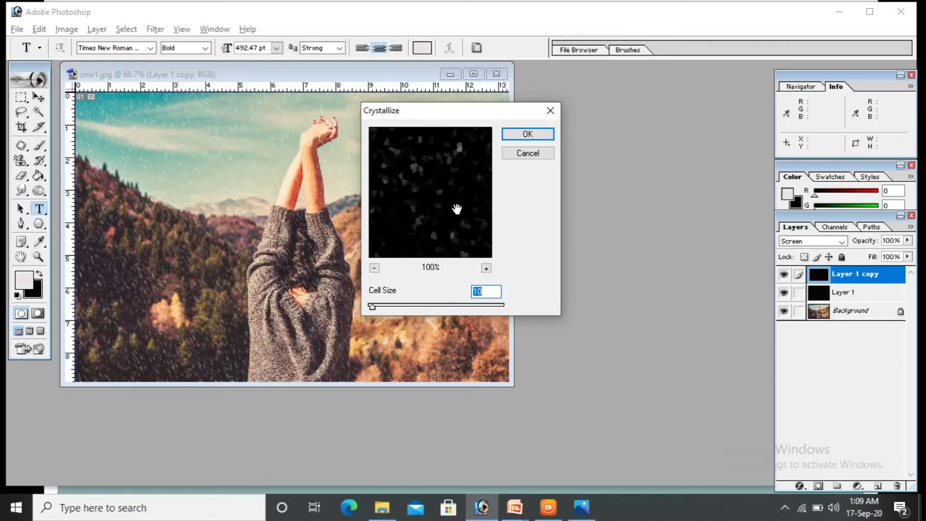
pyautogui.click(534, 158)
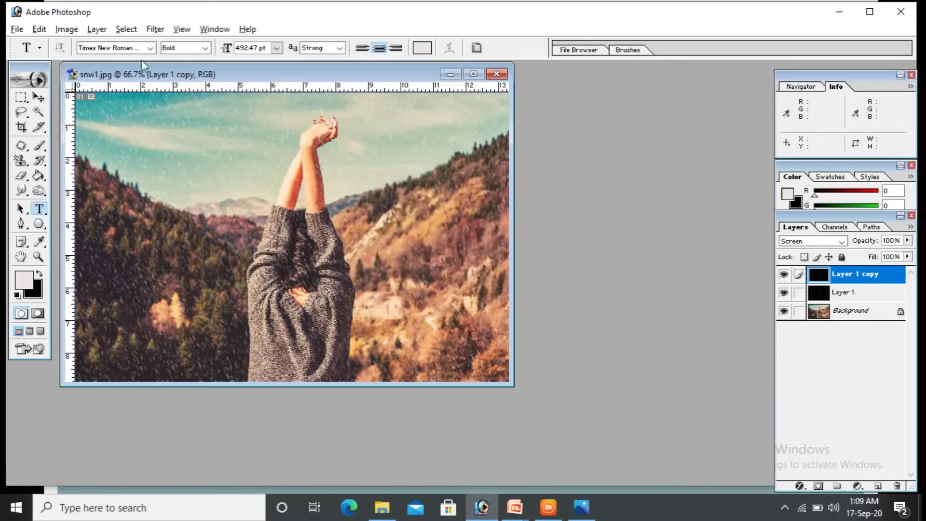
pyautogui.click(154, 29)
pyautogui.moveTo(192, 190)
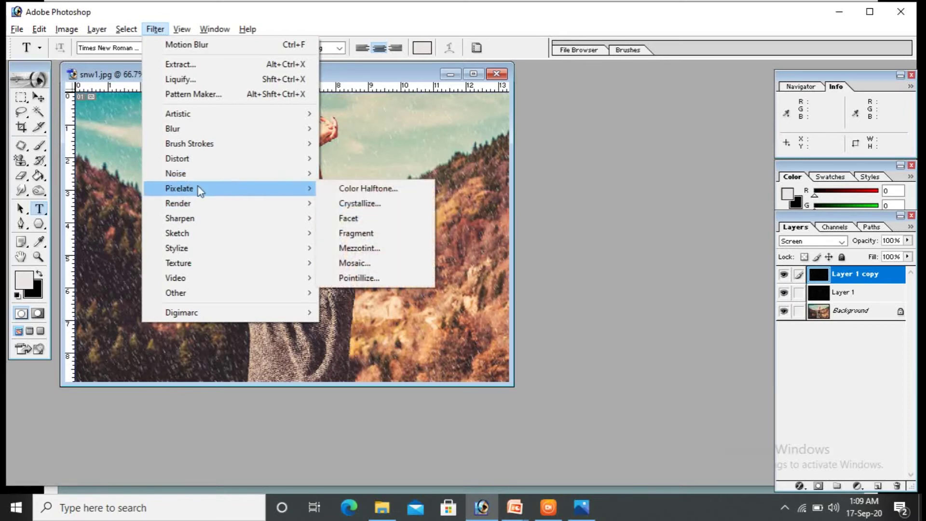
pyautogui.click(375, 282)
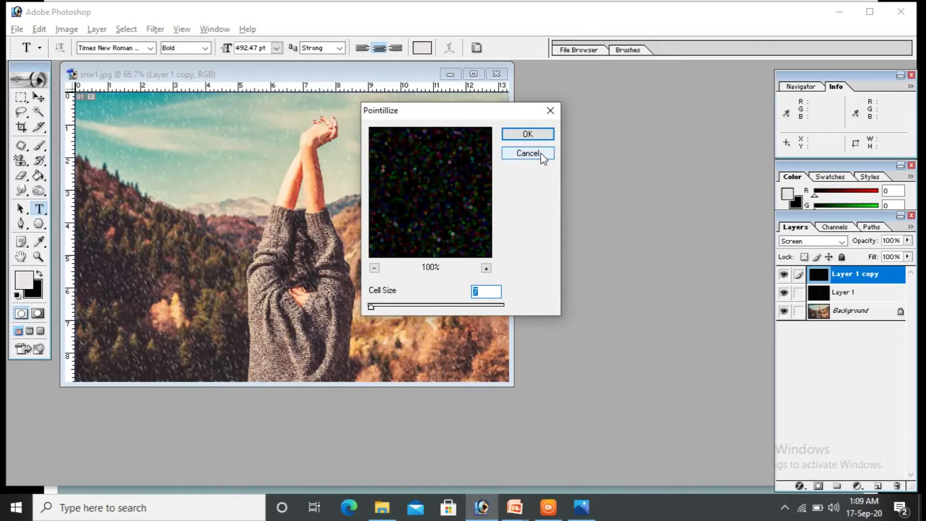
pyautogui.click(528, 154)
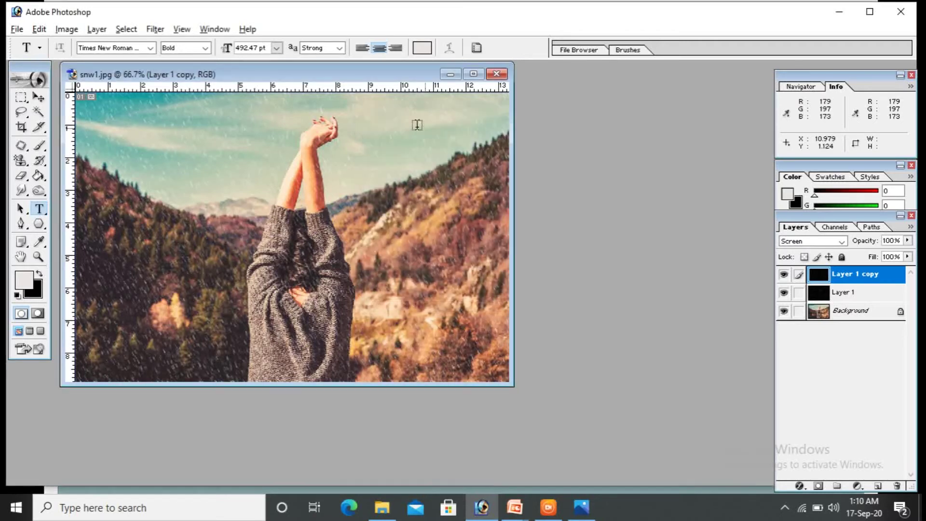
# - Apply the Crystallize filter to Layer 1 copy with a cell size of 10
pyautogui.click(162, 31)
pyautogui.moveTo(254, 190)
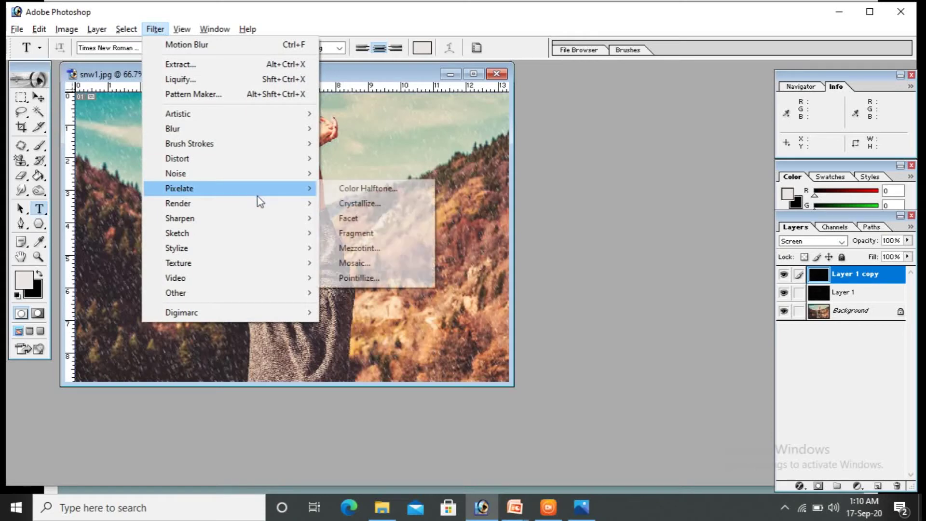
pyautogui.click(362, 204)
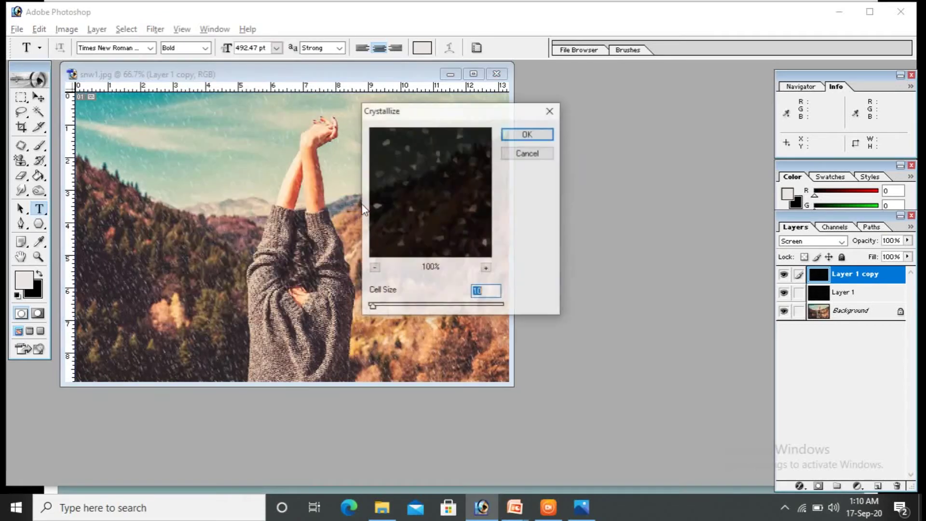
pyautogui.click(527, 134)
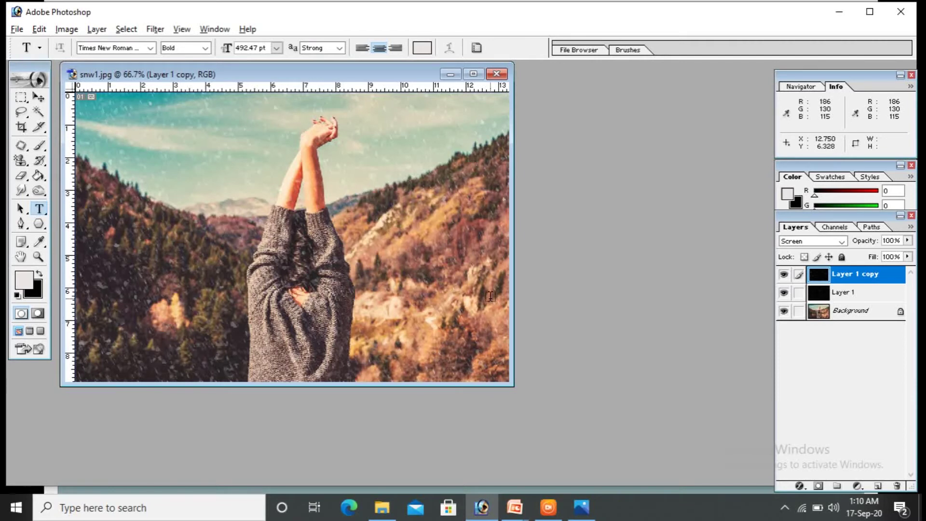
# - Start a Motion Blur on the crystallized Layer 1 copy and set its distance to 16 pixels
pyautogui.click(153, 30)
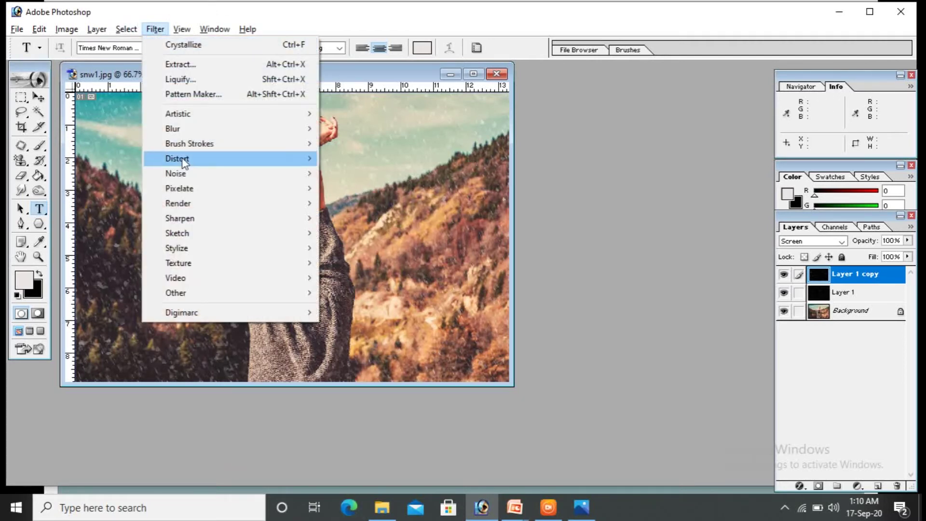
pyautogui.moveTo(193, 132)
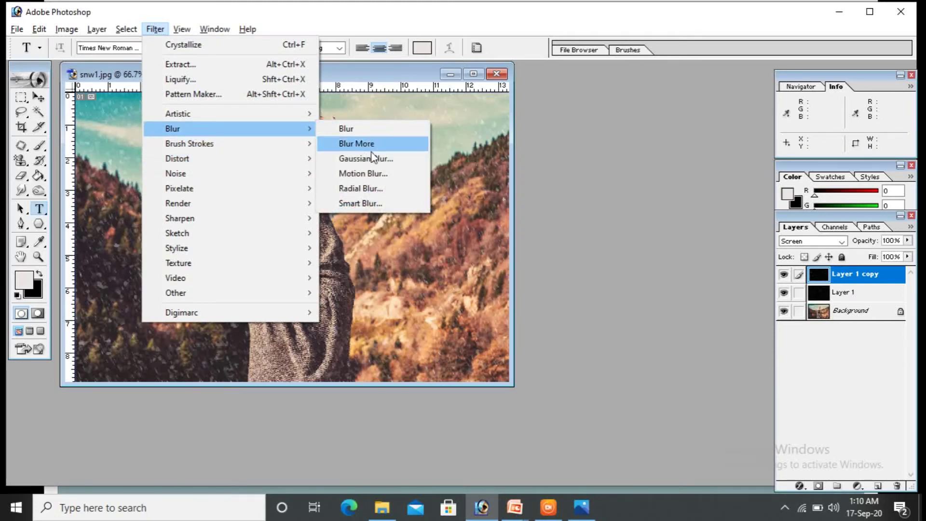
pyautogui.click(383, 175)
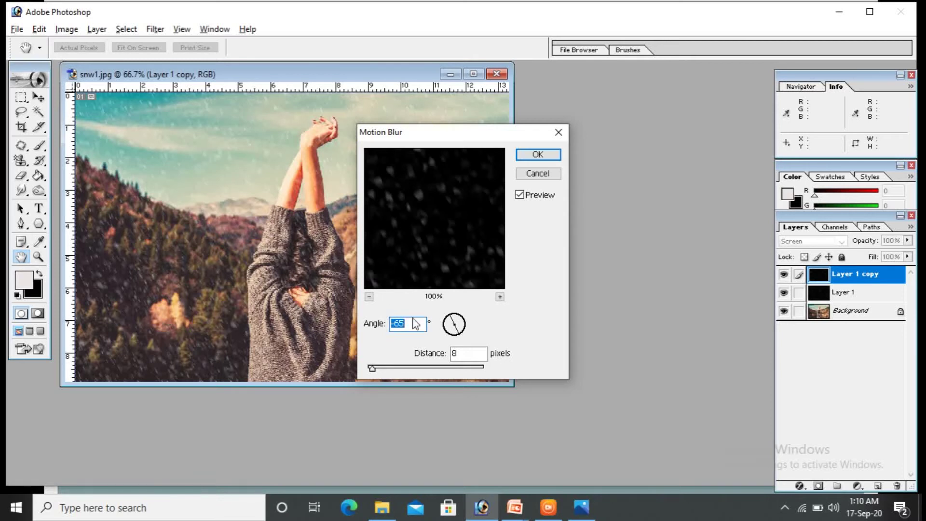
pyautogui.click(464, 353)
pyautogui.press('BackSpace')
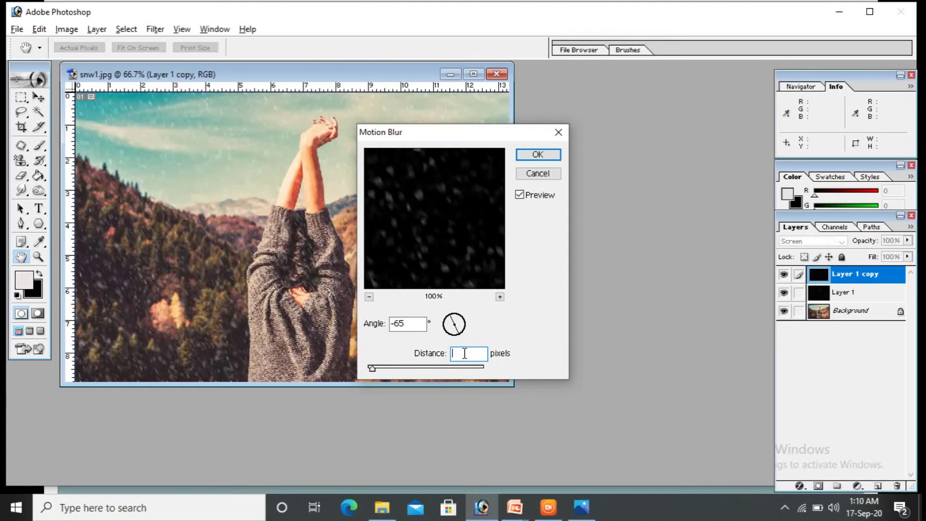
pyautogui.write('16')
# - Try blur angles of -70° and -75°, settle on -66°, and apply the Motion Blur
pyautogui.click(415, 325)
pyautogui.click(414, 324)
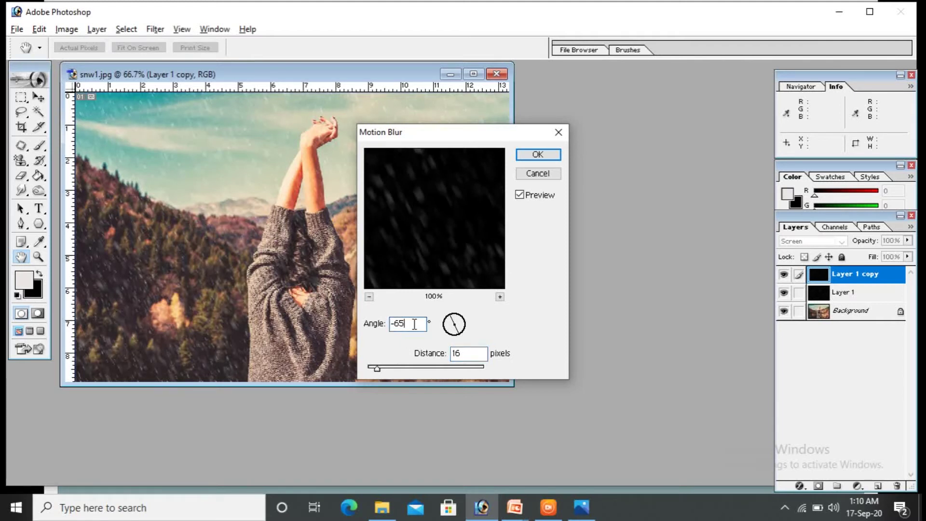
pyautogui.press('BackSpace')
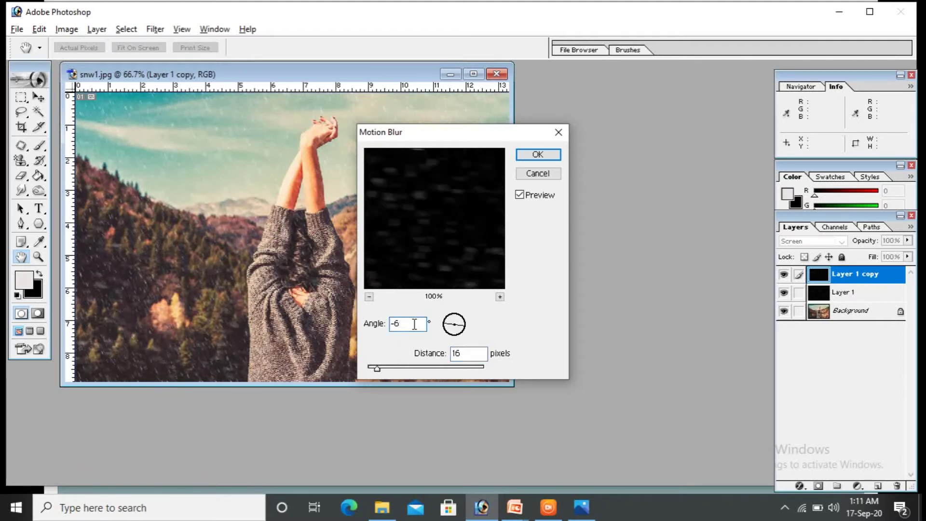
pyautogui.press('BackSpace')
pyautogui.write('70')
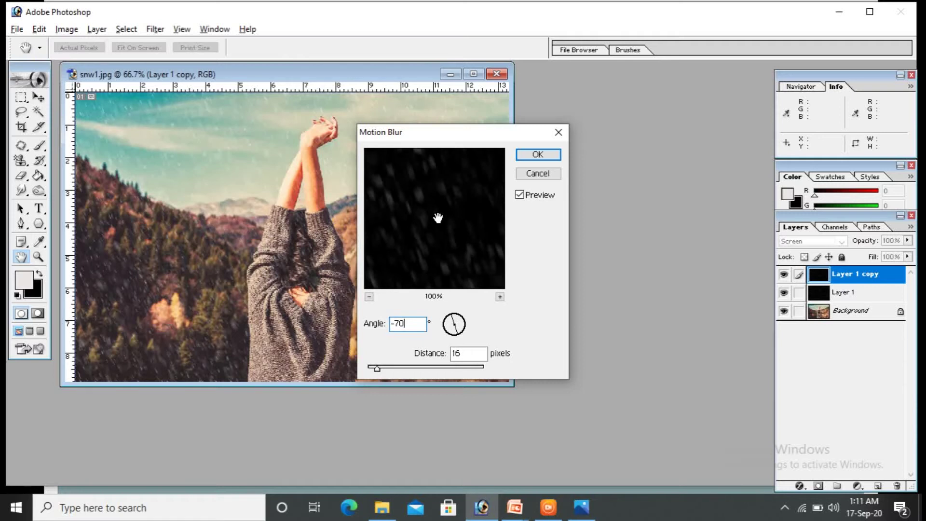
pyautogui.press('BackSpace')
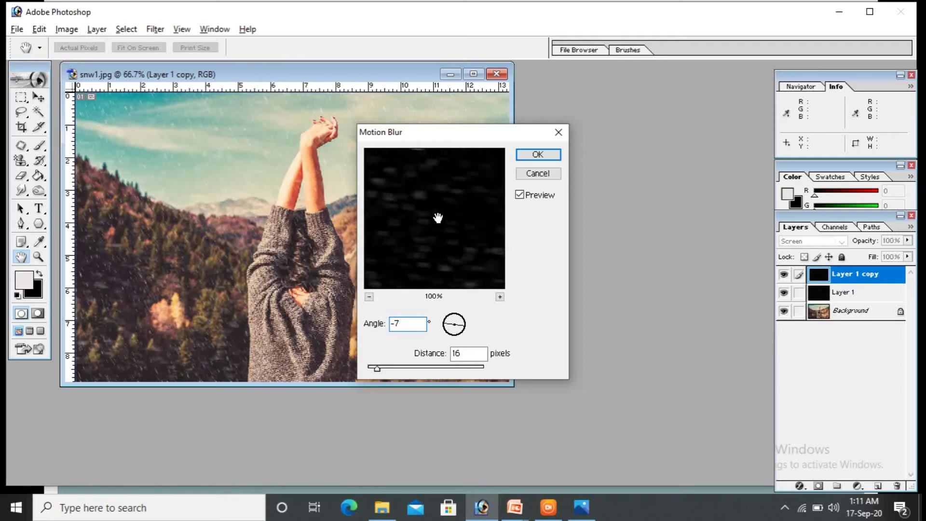
pyautogui.write('5')
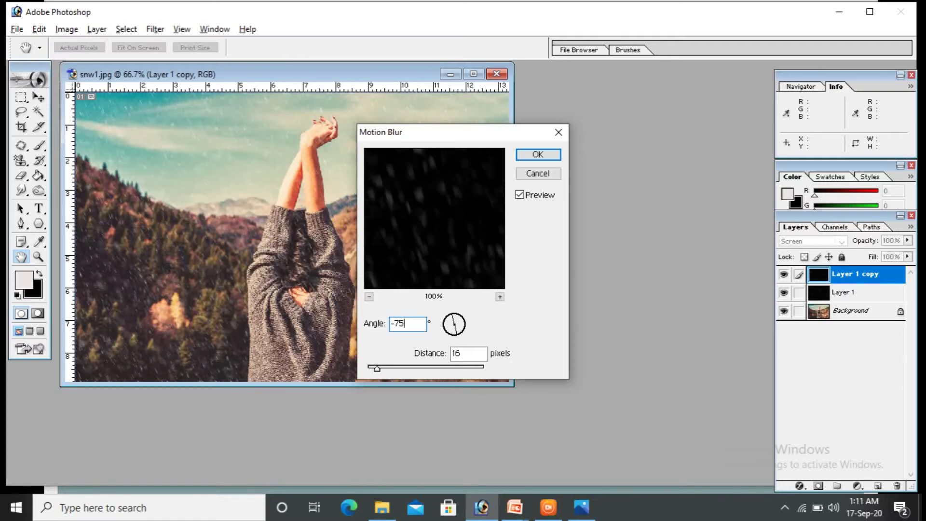
pyautogui.press('BackSpace')
pyautogui.press('BackSpace')
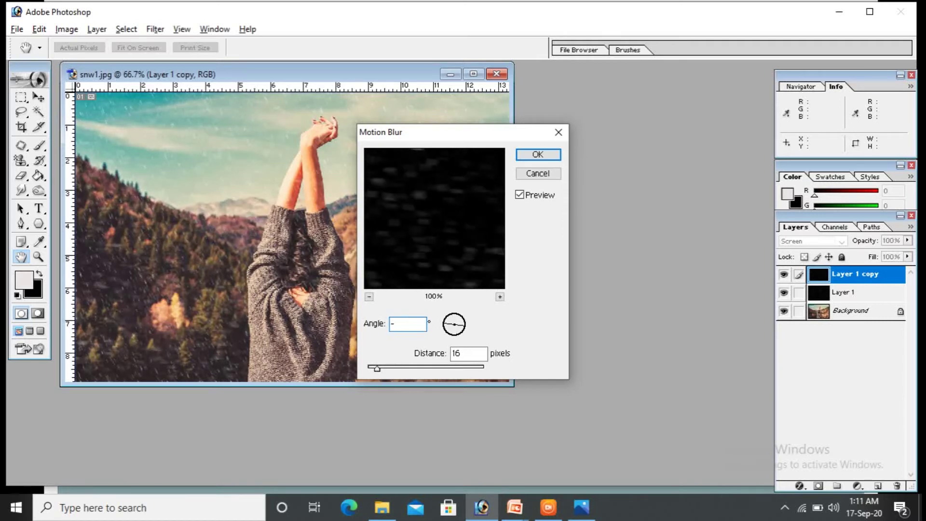
pyautogui.write('66')
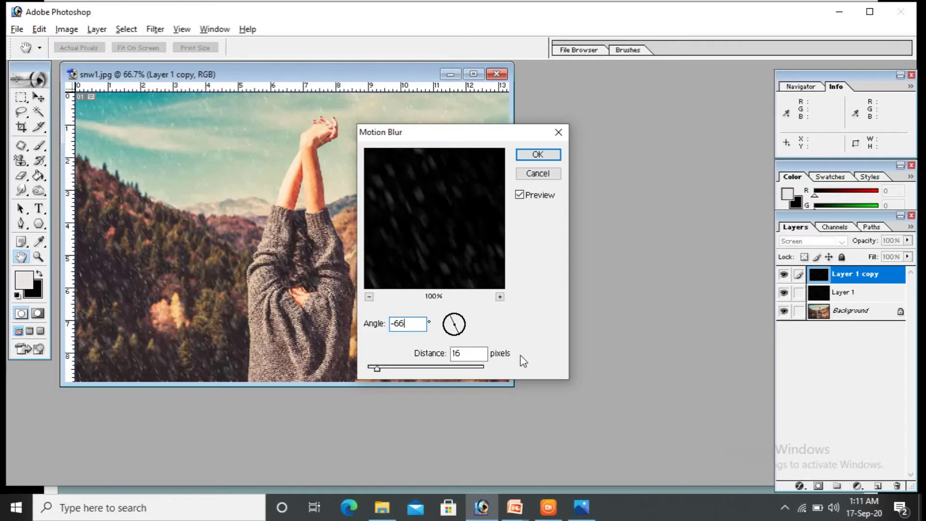
pyautogui.click(537, 155)
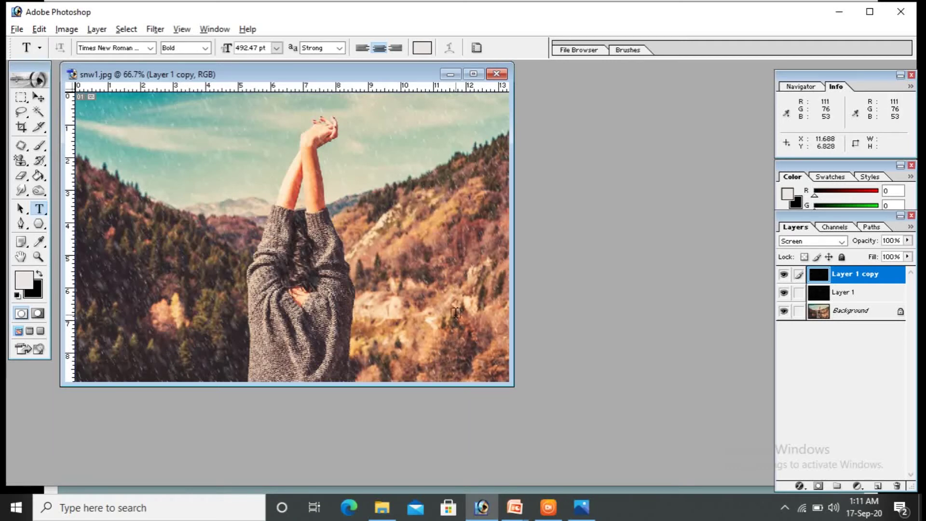
# - Link Layer 1 to Layer 1 copy, try merging all visible layers, and undo that merge
pyautogui.hotkey('alt', 'Tab')
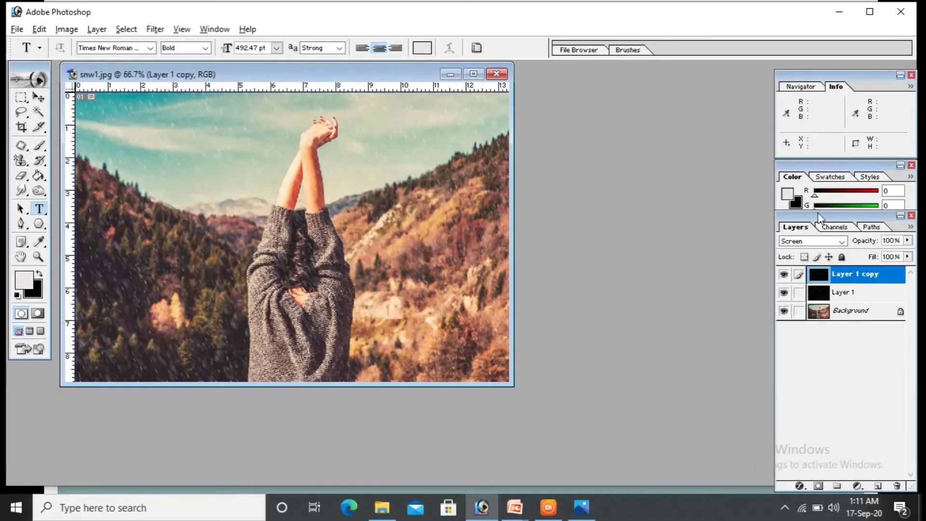
pyautogui.click(799, 294)
pyautogui.click(95, 29)
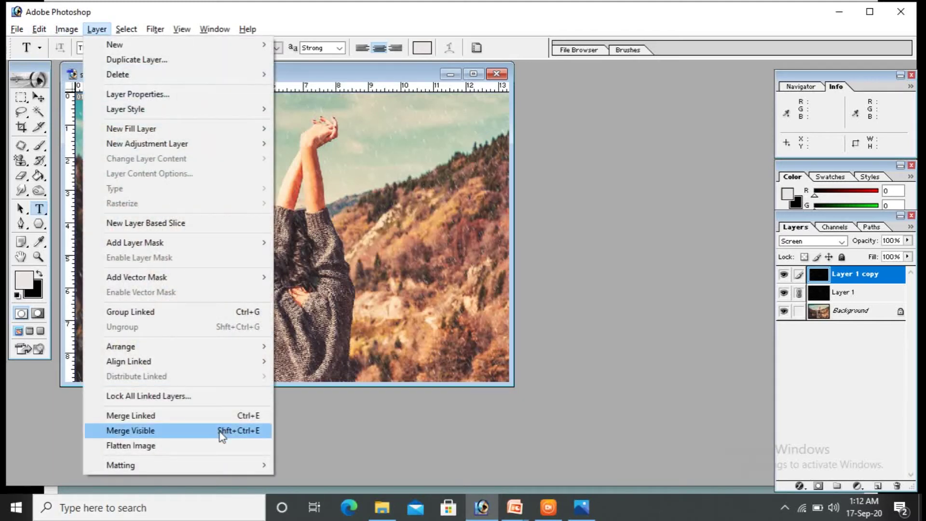
pyautogui.click(176, 433)
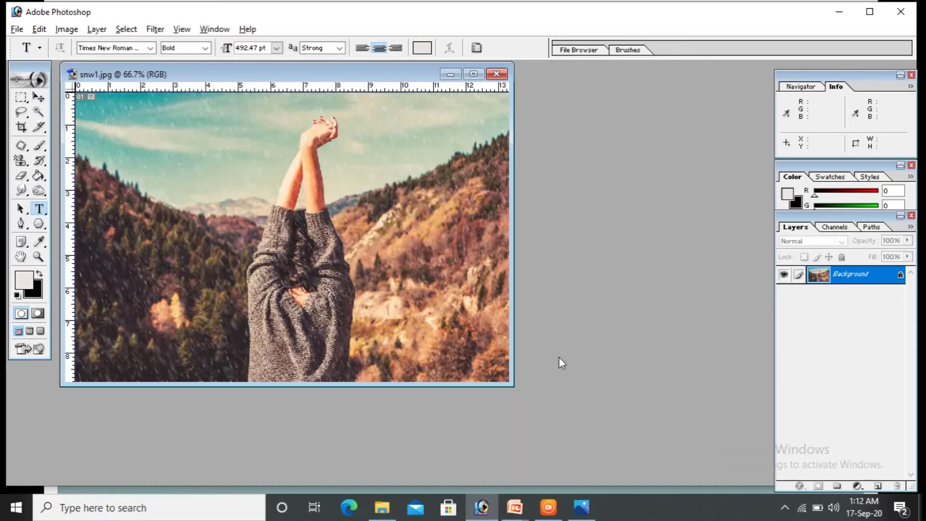
pyautogui.hotkey('ctrl', 'z')
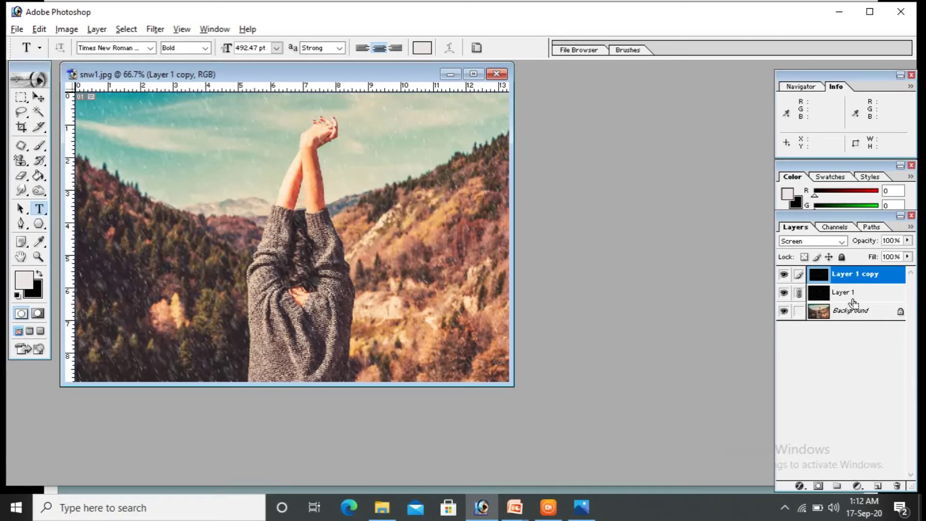
# - Try merging the linked snow layers with Layer 1 copy active, undo it, and merge them with Layer 1 active instead
pyautogui.hotkey('ctrl', 'e')
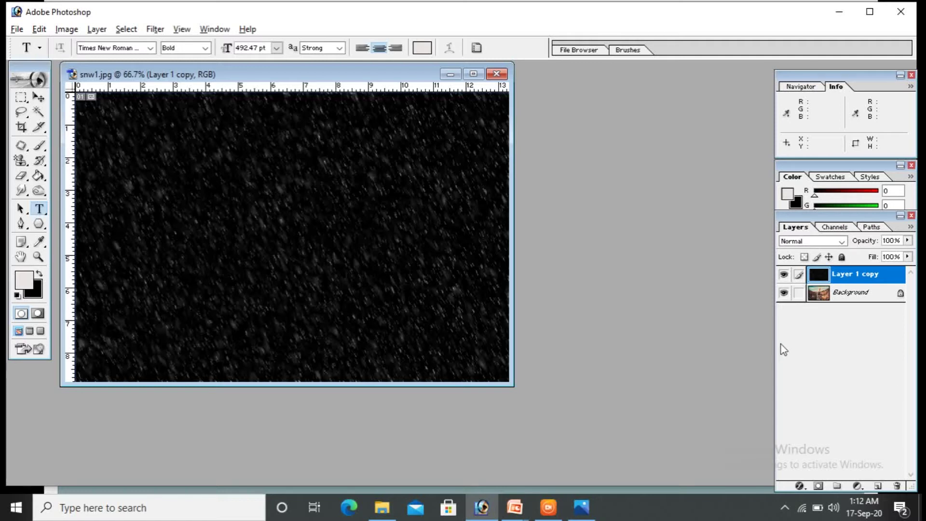
pyautogui.hotkey('shift', 'alt', 's')
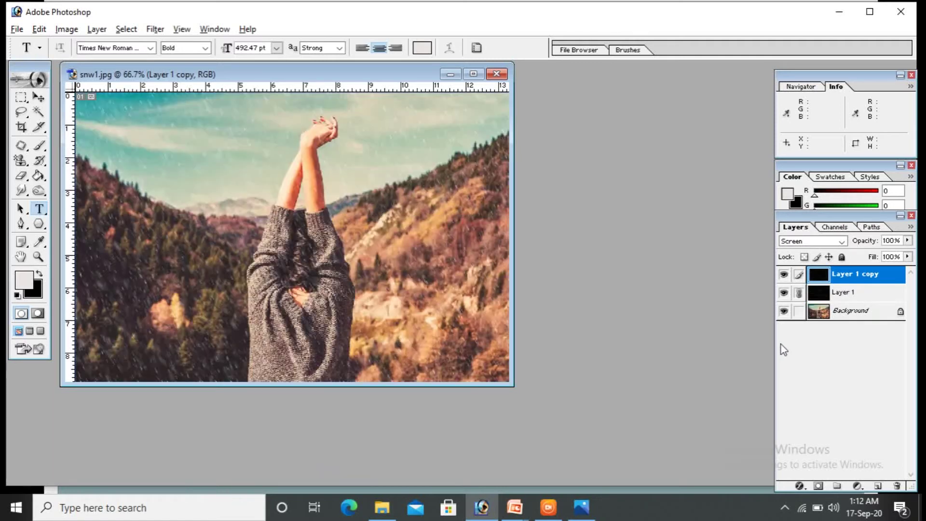
pyautogui.click(860, 295)
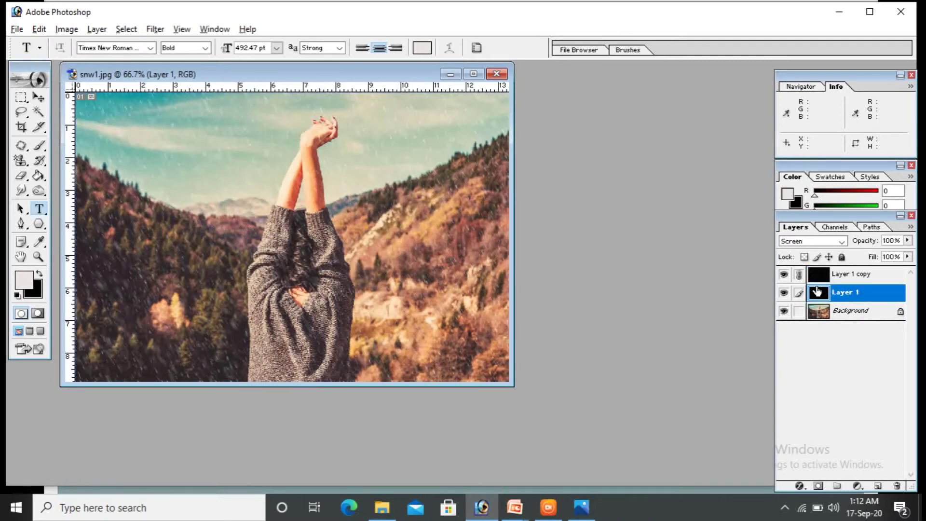
pyautogui.hotkey('ctrl', 'alt', 'z')
pyautogui.hotkey('ctrl', 'alt', 'z')
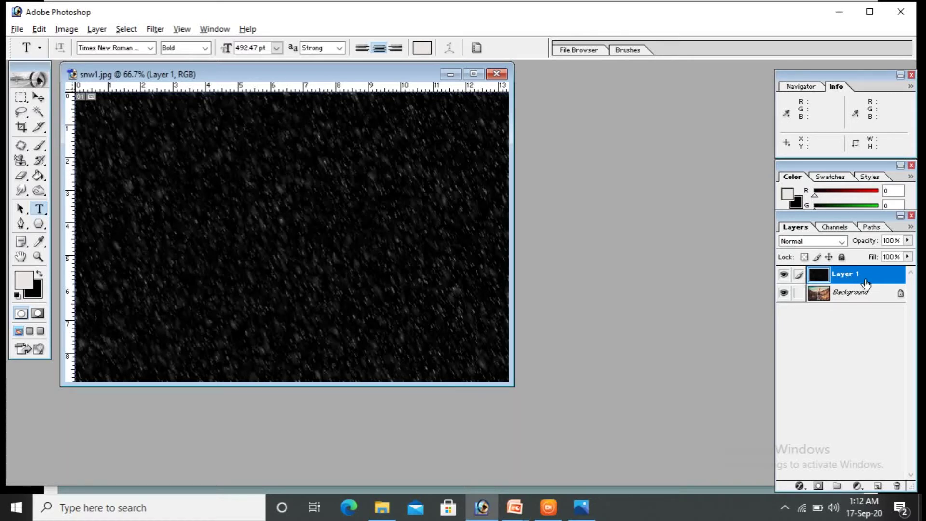
# - Duplicate the merged Layer 1 and set the duplicate's blend mode to Screen
pyautogui.hotkey('ctrl', 'j')
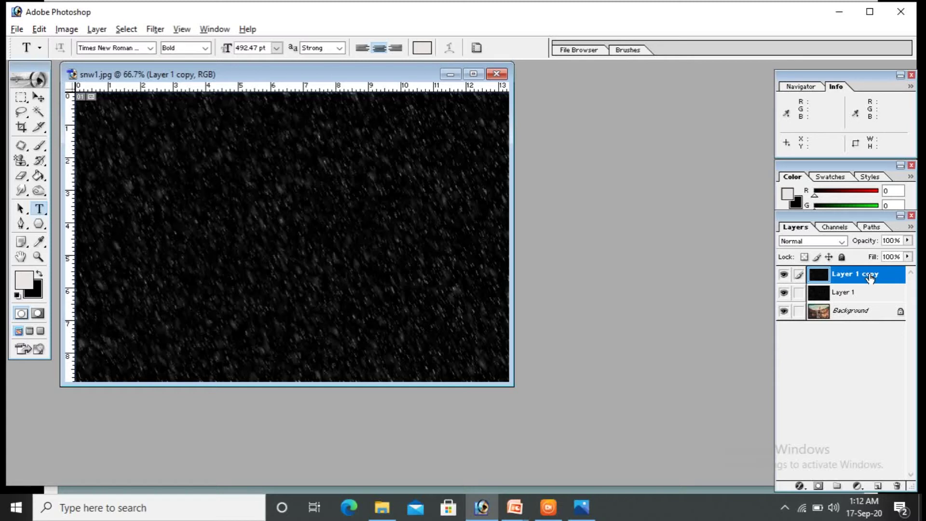
pyautogui.click(848, 247)
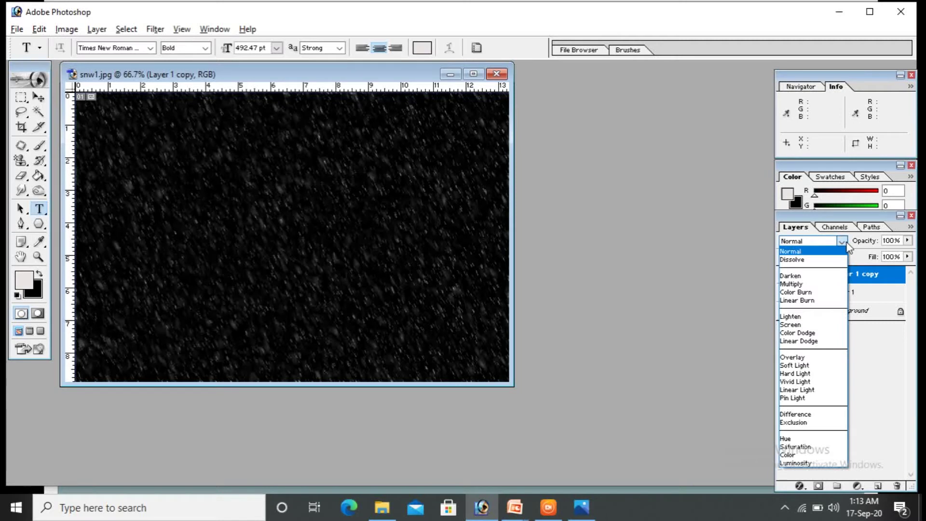
pyautogui.click(812, 325)
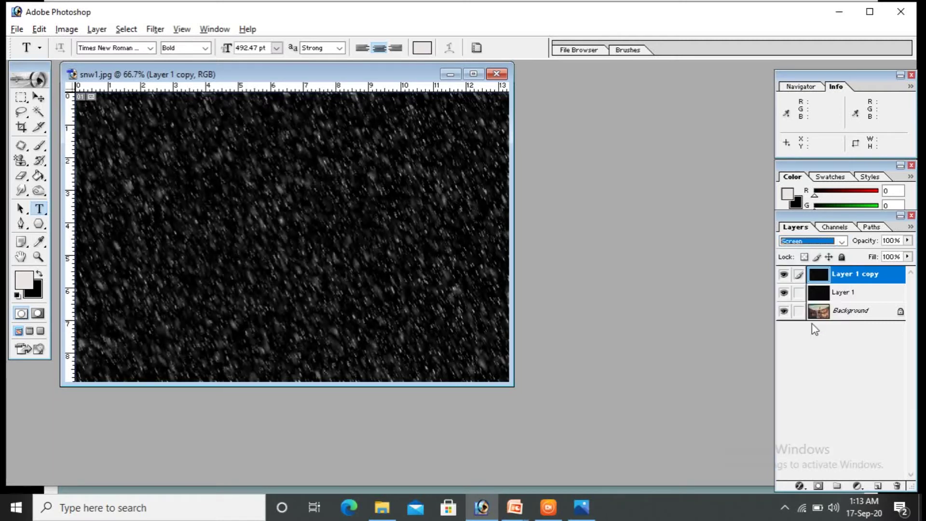
# - Try an opacity of 34% on Layer 1 copy, select the Background layer, and undo back to 100% opacity
pyautogui.click(908, 241)
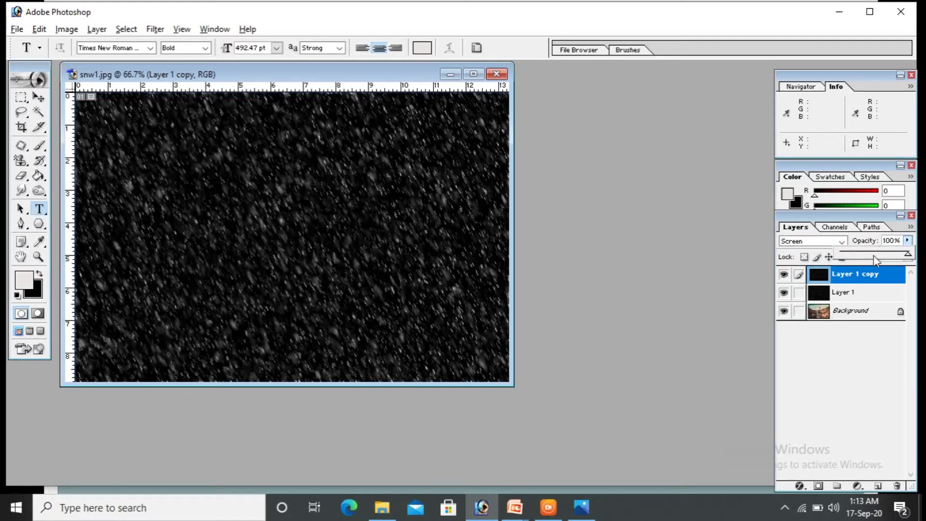
pyautogui.moveTo(874, 256); pyautogui.dragTo(863, 253)
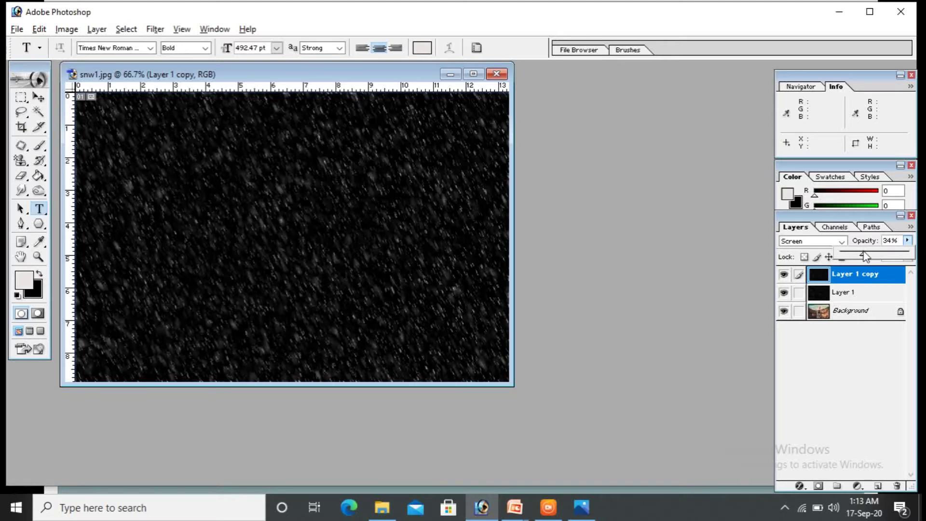
pyautogui.click(907, 240)
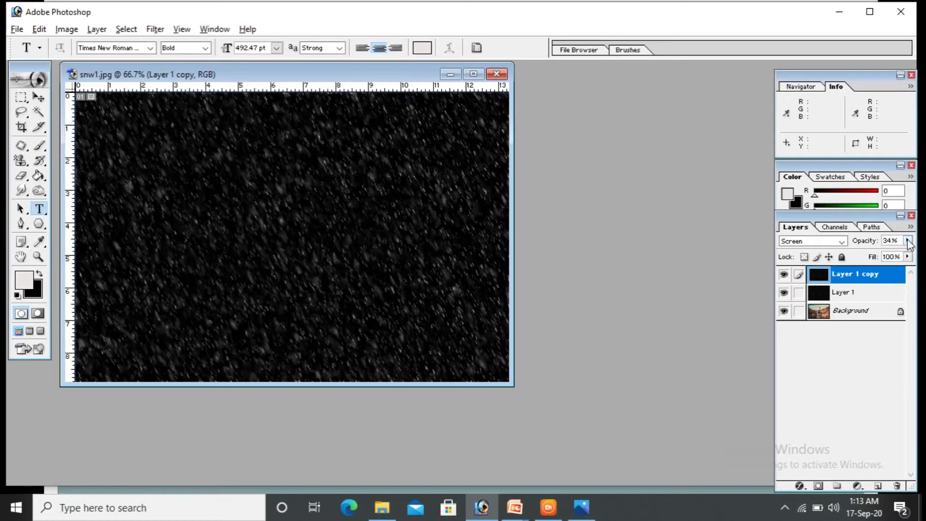
pyautogui.click(865, 314)
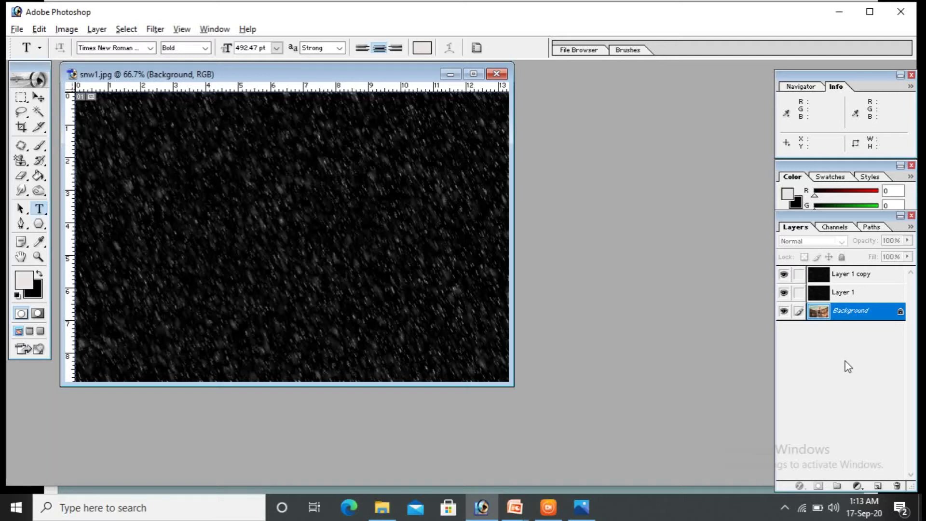
pyautogui.hotkey('shift', 'alt', ']')
pyautogui.hotkey('shift', 'alt', '[')
pyautogui.hotkey('shift', 'alt', ']')
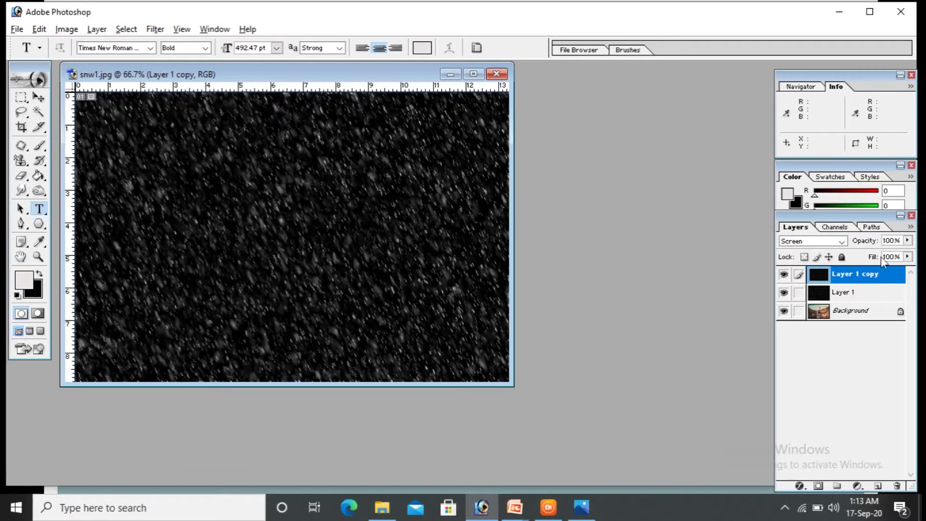
# - Delete the Layer 1 copy layer
pyautogui.rightClick(869, 282)
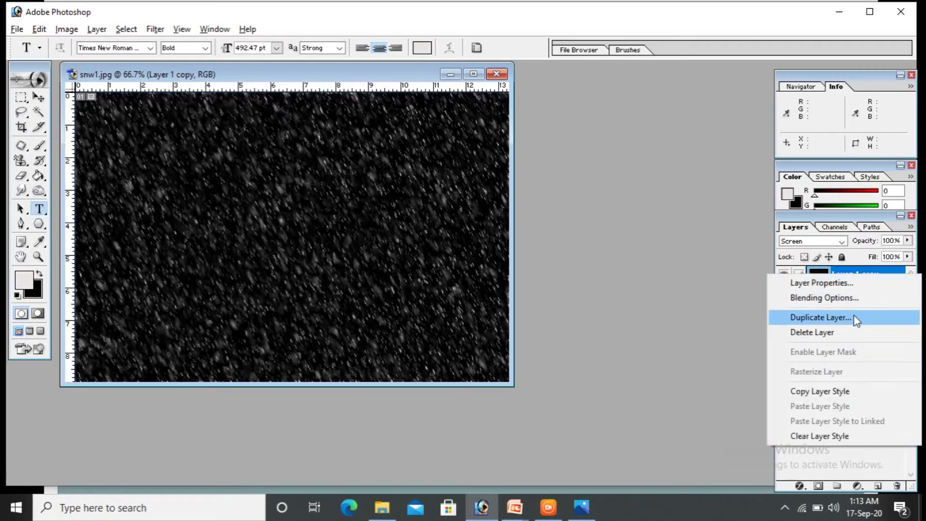
pyautogui.click(844, 331)
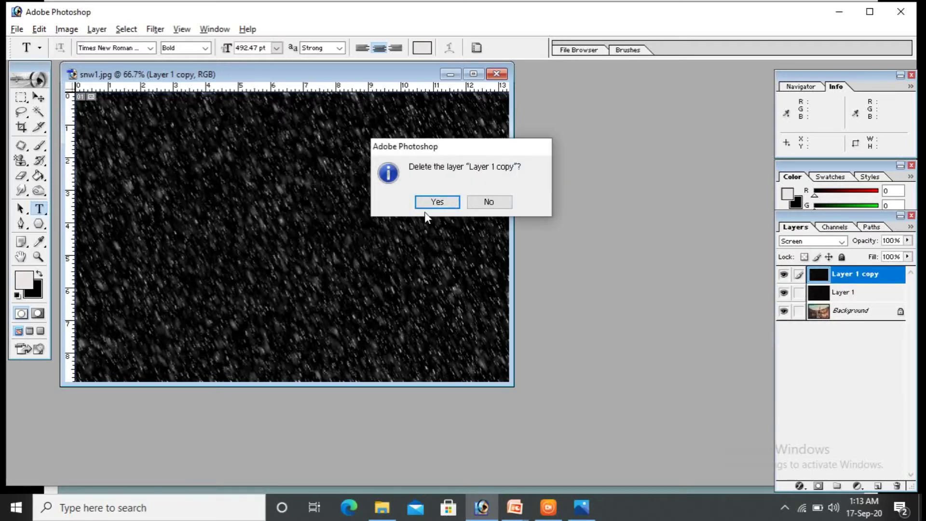
pyautogui.click(439, 199)
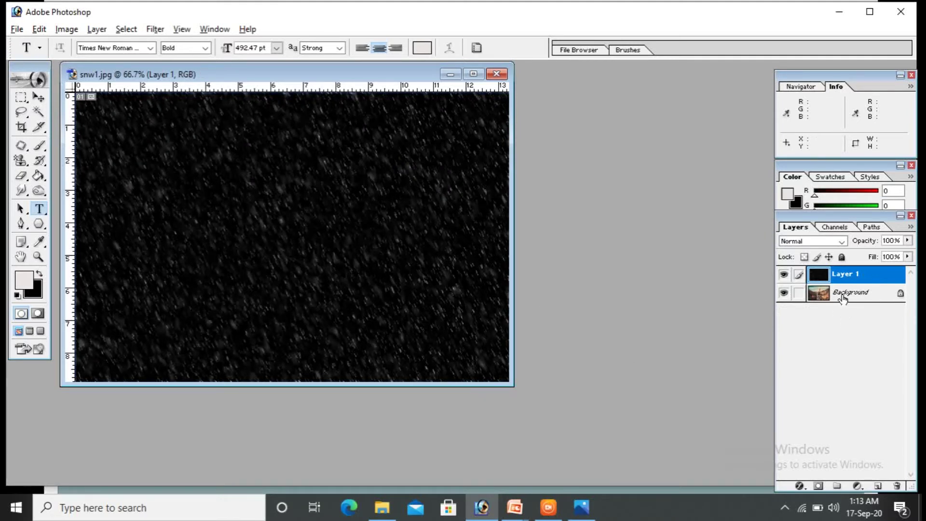
# - Switch to the presentation slideshow and review the snow-effect instructions that follow the layer-merging step
pyautogui.click(843, 298)
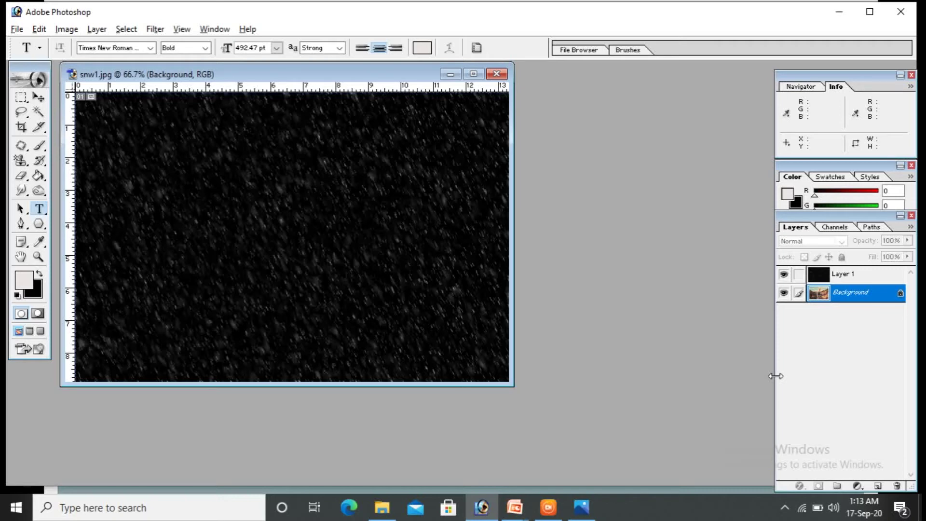
pyautogui.hotkey('alt', 'Tab')
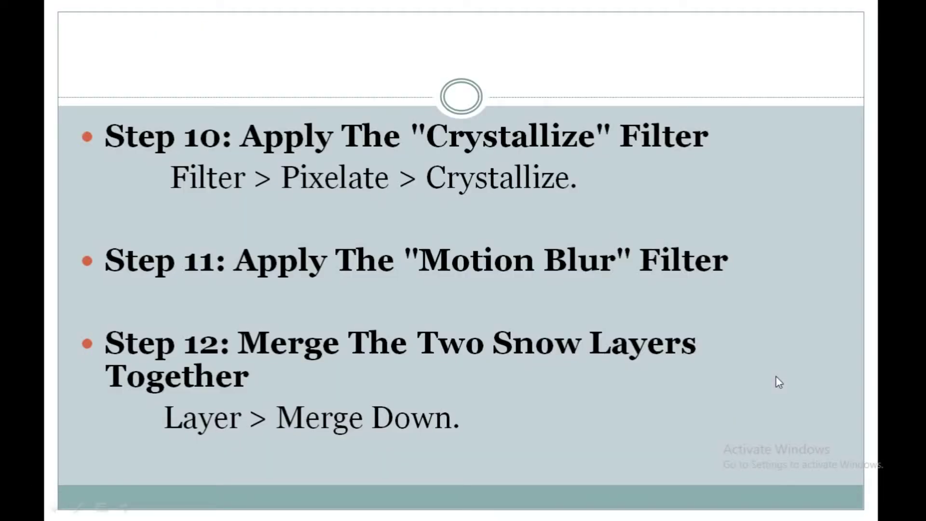
pyautogui.click(775, 377)
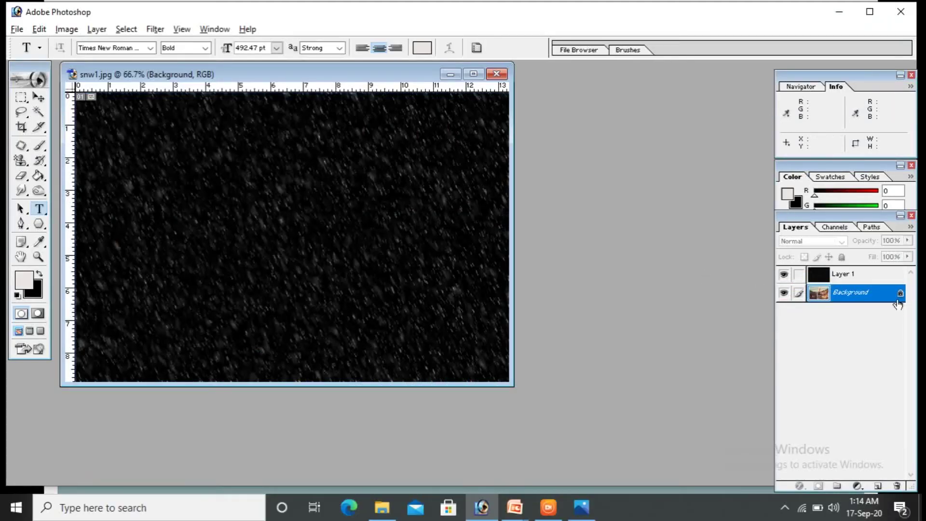
# - Set the blend mode of the snow layer Layer 1 to Screen
pyautogui.click(865, 277)
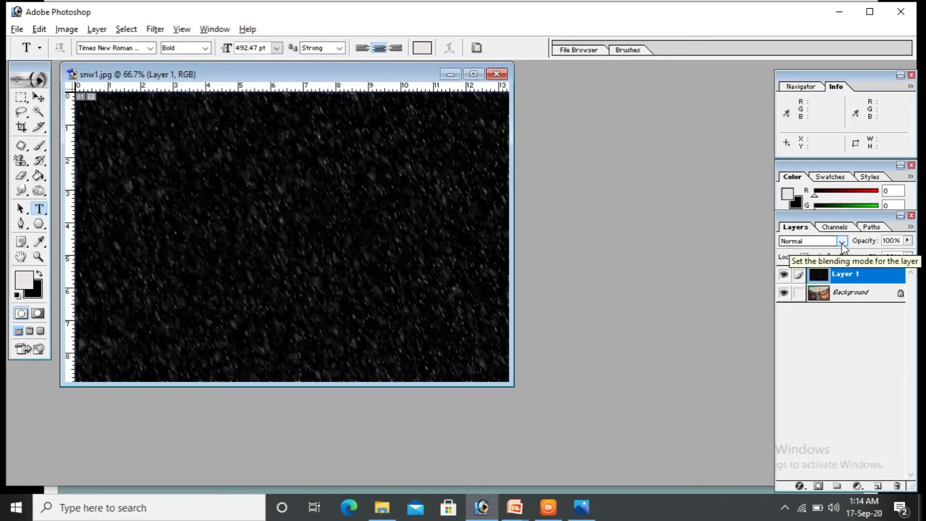
pyautogui.click(842, 242)
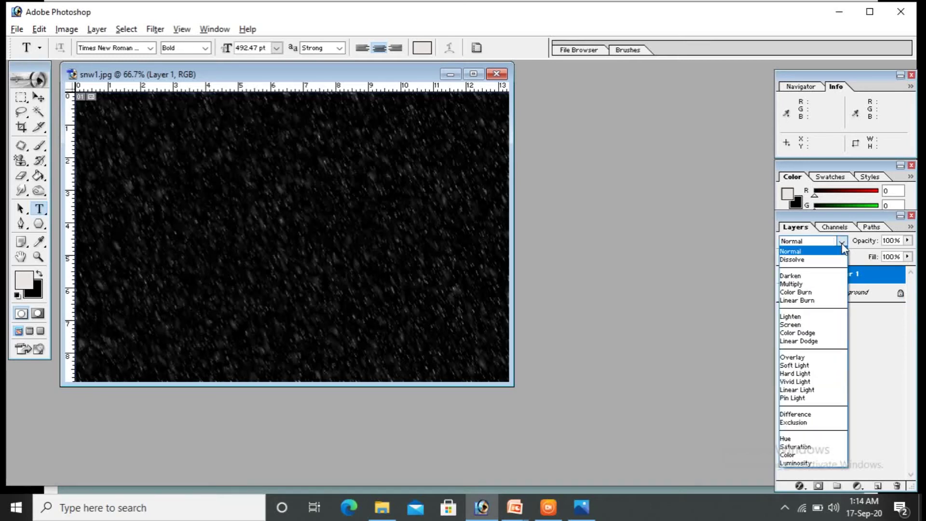
pyautogui.click(802, 325)
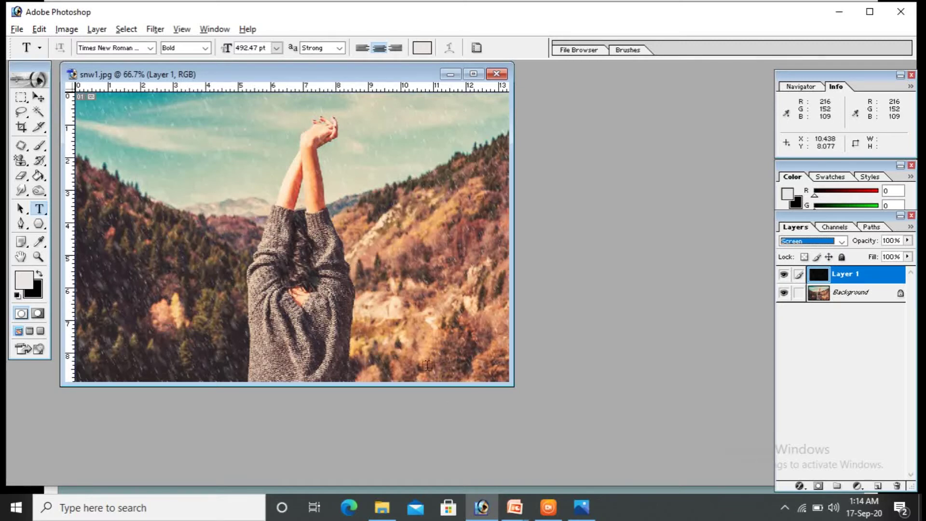
# - Adjust the opacity of Layer 1 to 94%
pyautogui.click(907, 240)
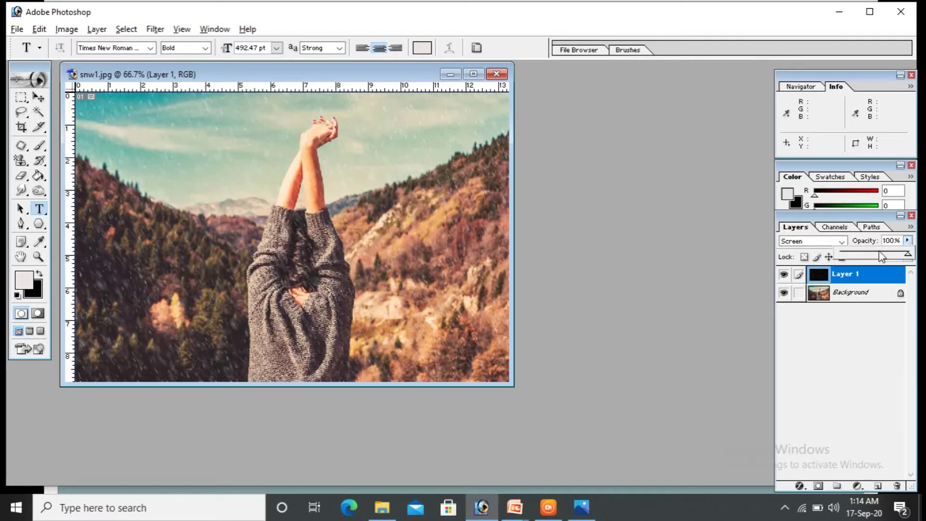
pyautogui.moveTo(876, 257); pyautogui.dragTo(873, 257)
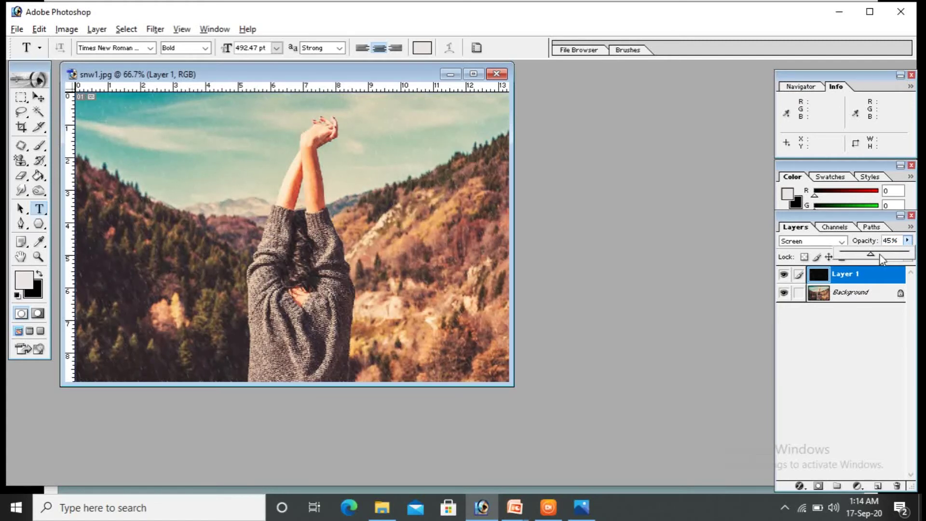
pyautogui.moveTo(881, 255)
pyautogui.mouseDown()
pyautogui.moveTo(906, 253)
pyautogui.moveTo(871, 255)
pyautogui.mouseUp()
pyautogui.moveTo(869, 257); pyautogui.dragTo(891, 256)
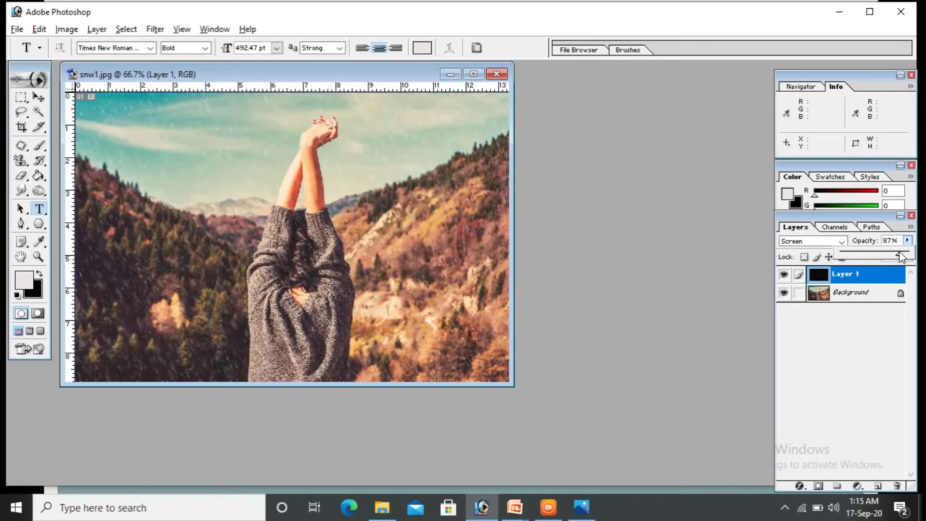
pyautogui.moveTo(901, 257); pyautogui.dragTo(906, 257)
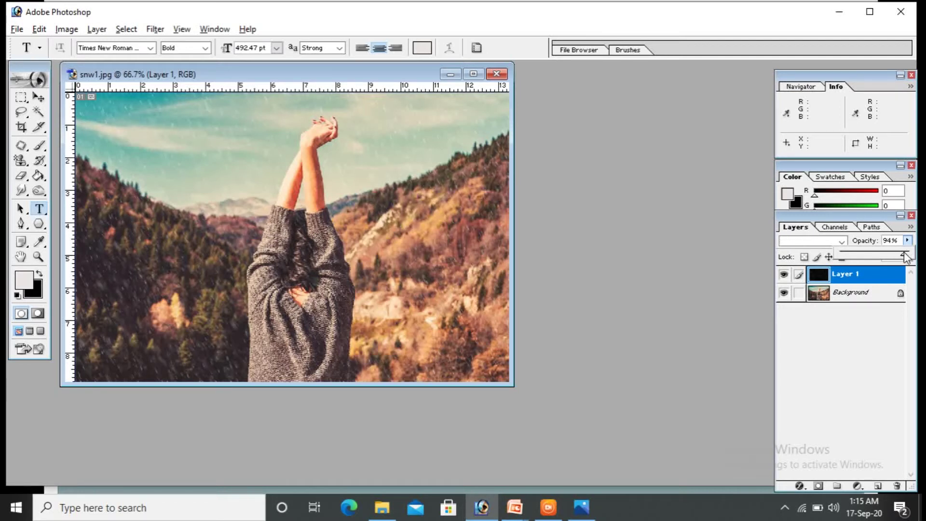
pyautogui.click(874, 378)
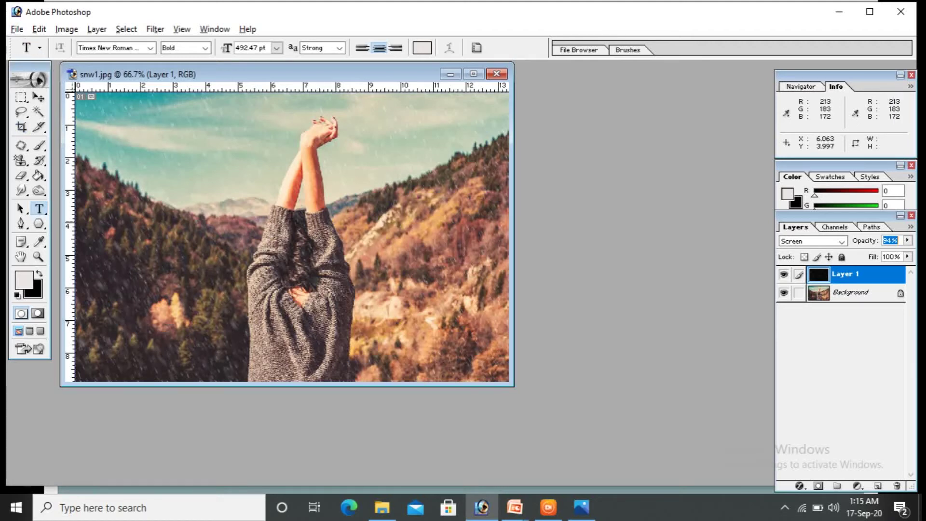
# - Save a JPEG copy of the snow image as s.jpg on the Desktop at Maximum quality
pyautogui.click(19, 30)
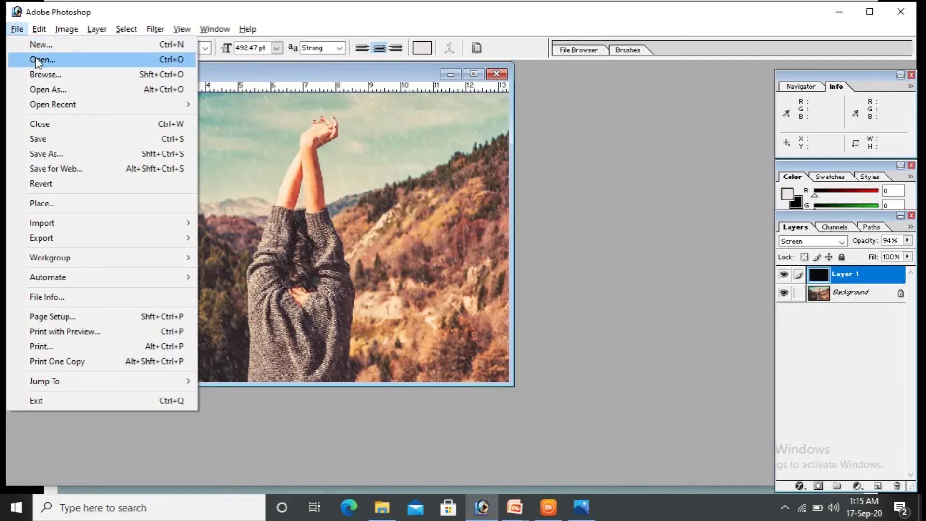
pyautogui.click(85, 154)
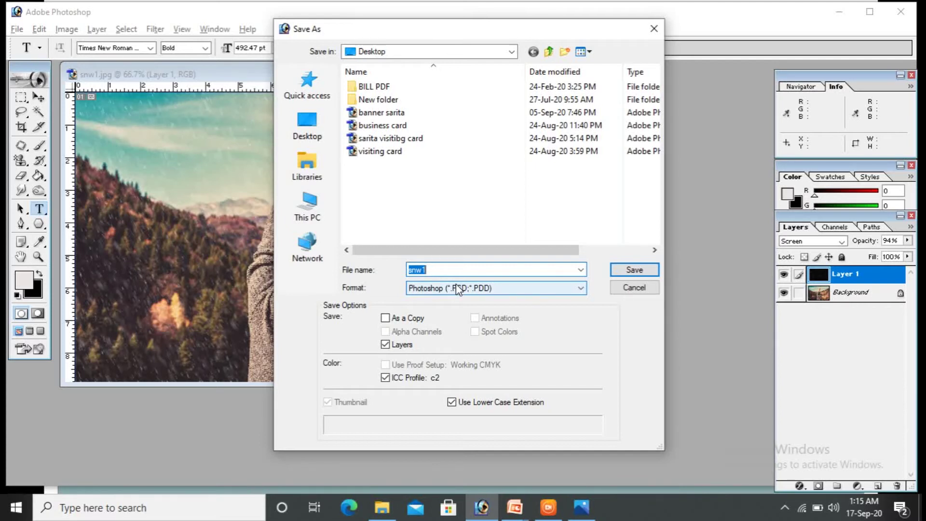
pyautogui.press('BackSpace')
pyautogui.write('s')
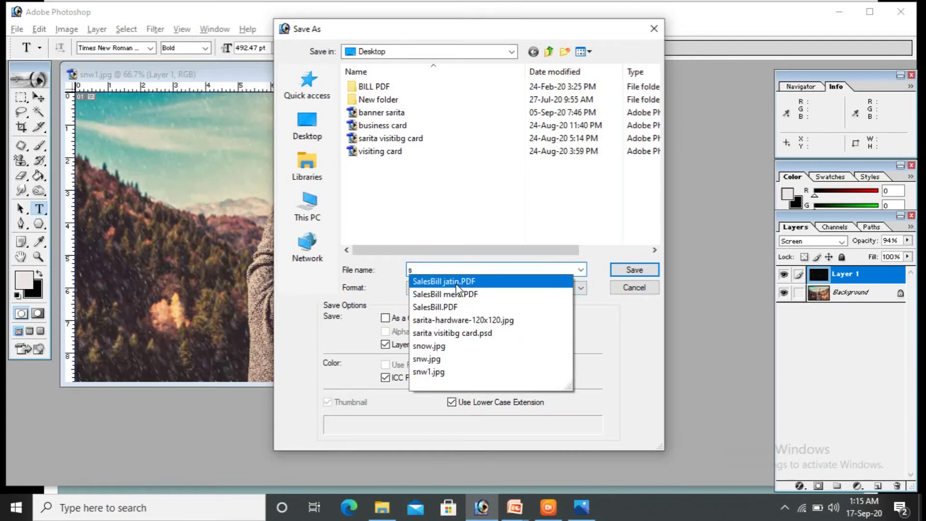
pyautogui.click(580, 288)
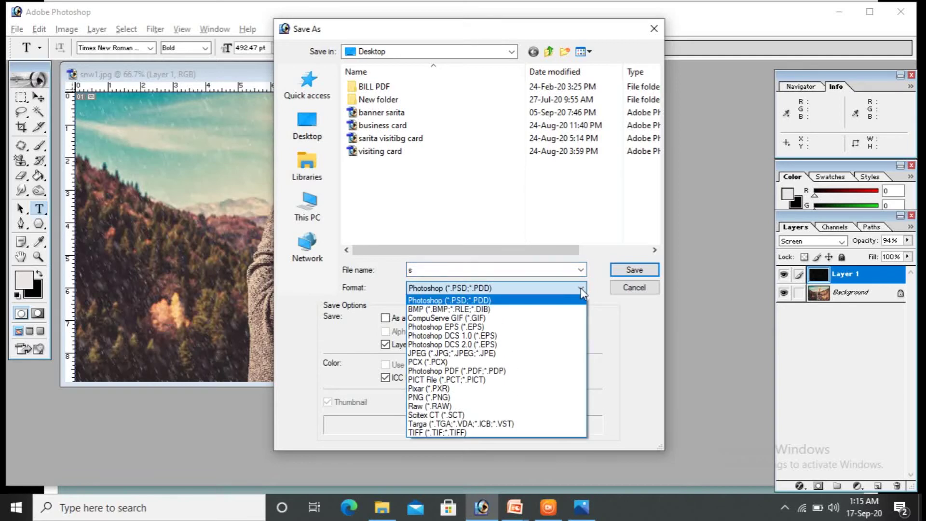
pyautogui.click(505, 353)
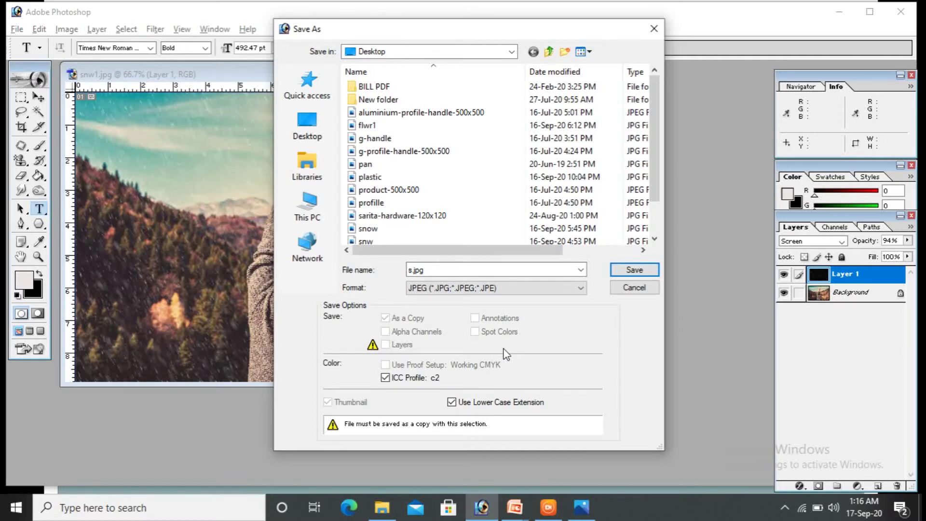
pyautogui.click(634, 271)
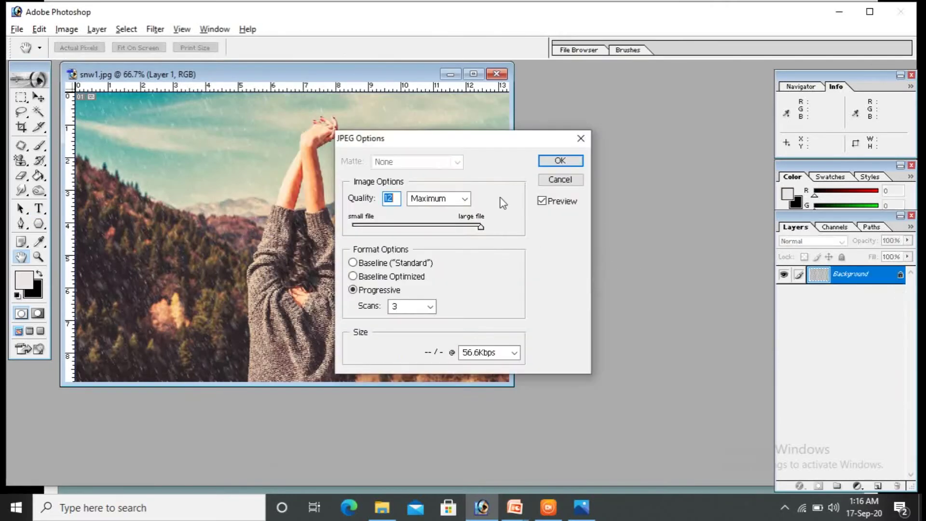
pyautogui.click(559, 161)
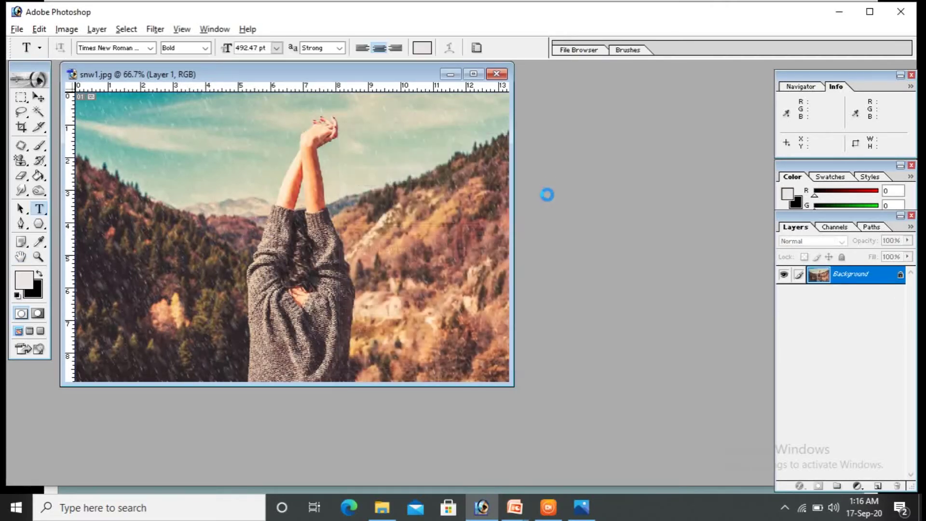
pyautogui.hotkey('ctrl', 'z')
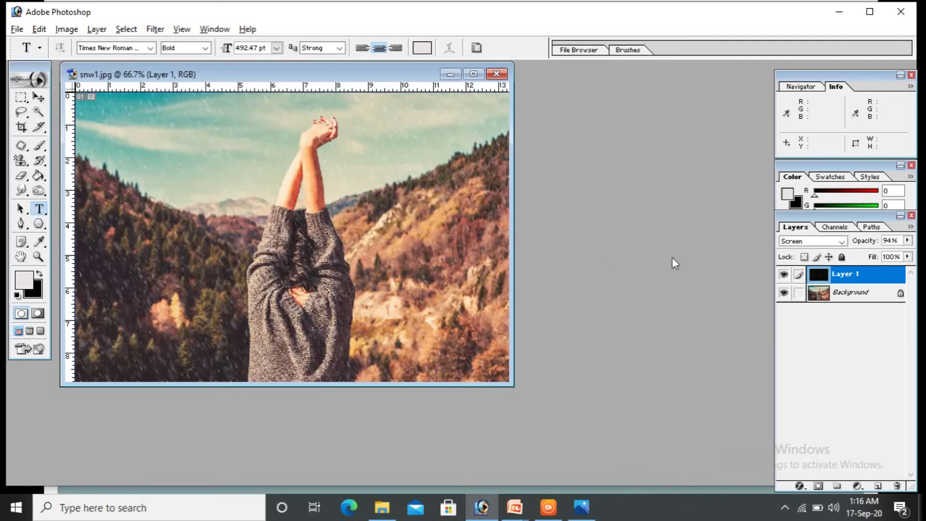
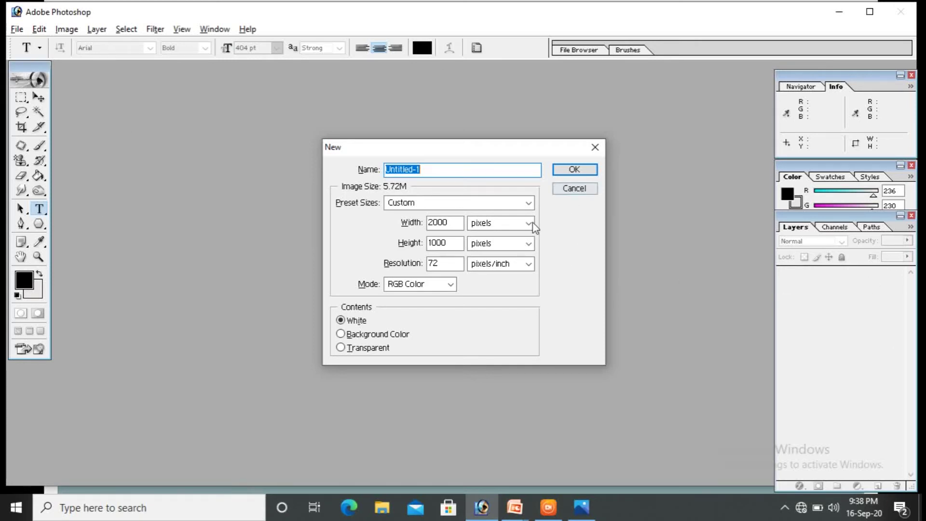
# - Create a new white RGB document with the 1920 x 1080 HDTV 1080i preset at 72 pixels/inch
pyautogui.click(529, 202)
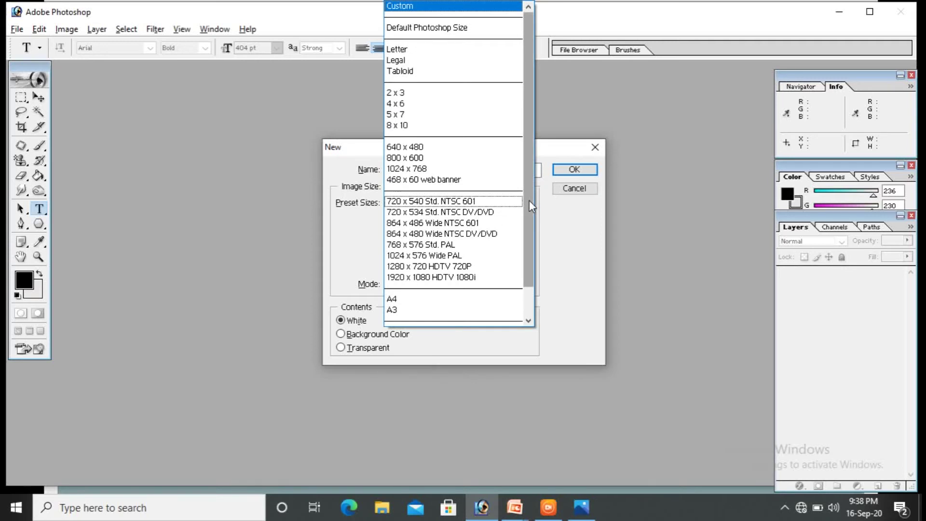
pyautogui.click(464, 278)
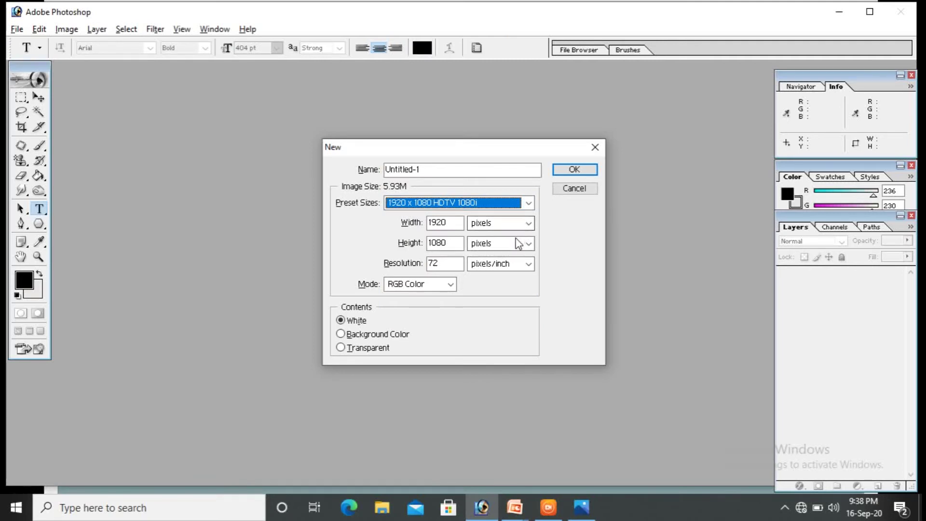
pyautogui.click(574, 169)
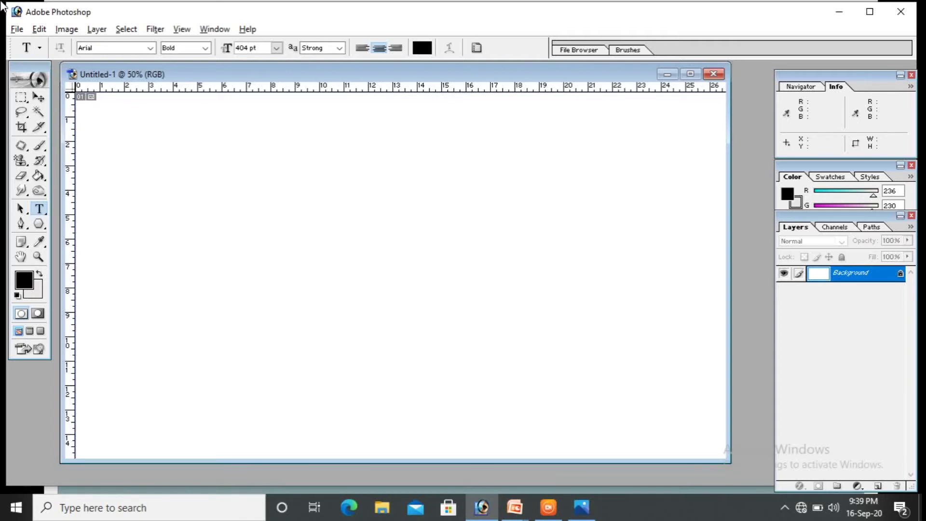
# - Add a black Arial Bold 404 pt text layer with the person's initials and surname in capitals, and move it to mid-canvas
pyautogui.click(38, 98)
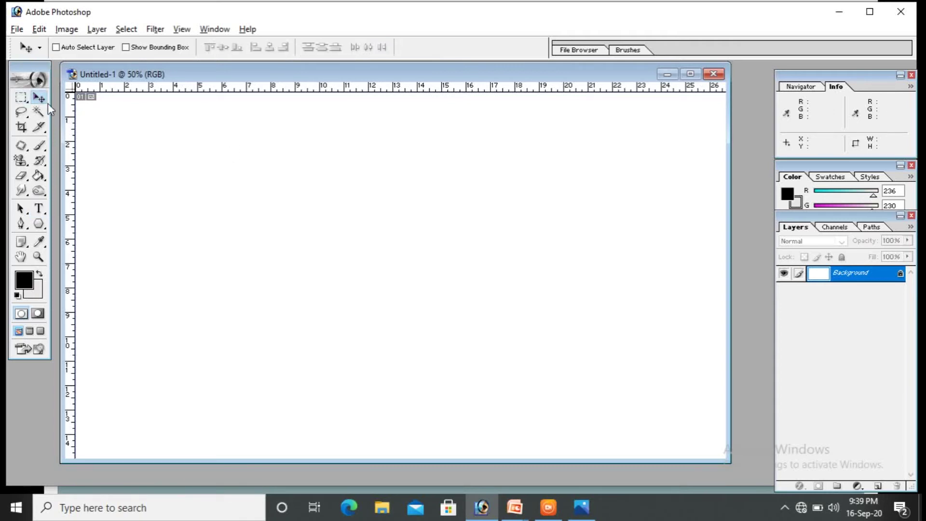
pyautogui.click(20, 112)
pyautogui.click(37, 100)
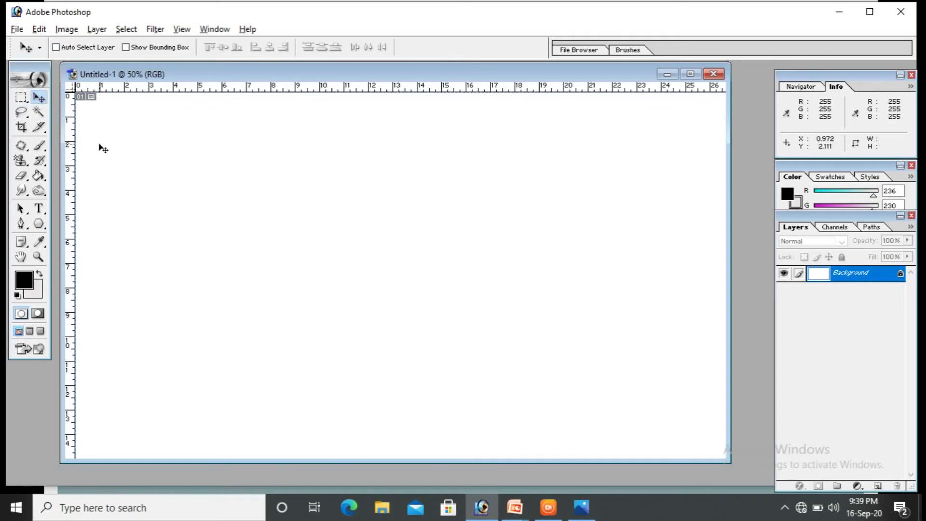
pyautogui.press('t')
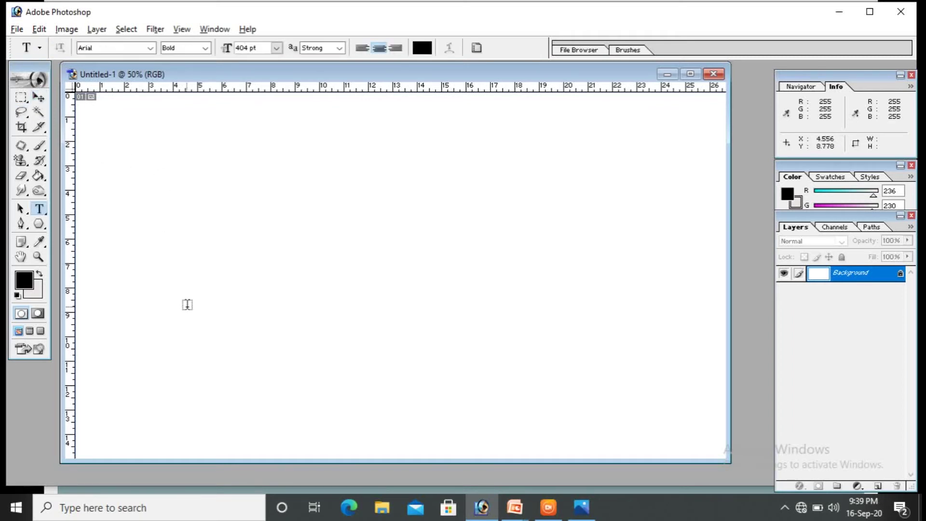
pyautogui.click(138, 262)
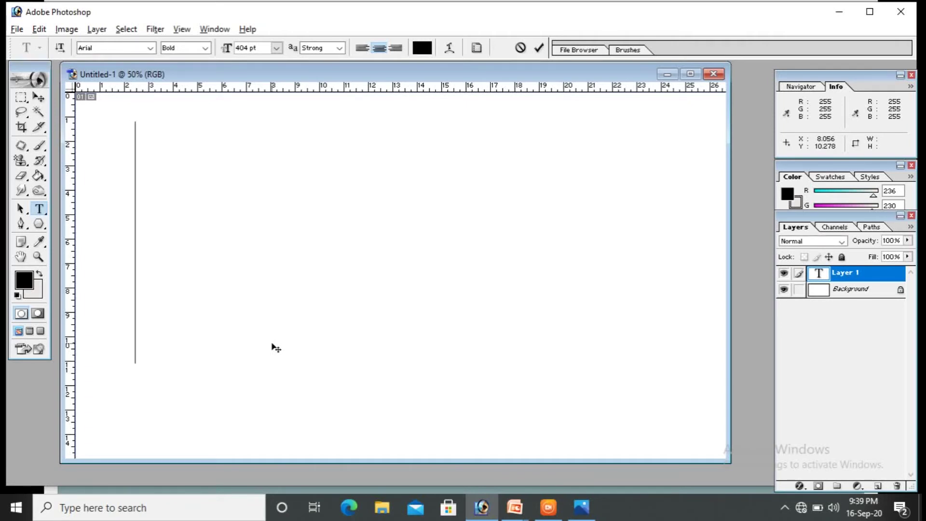
pyautogui.write('t')
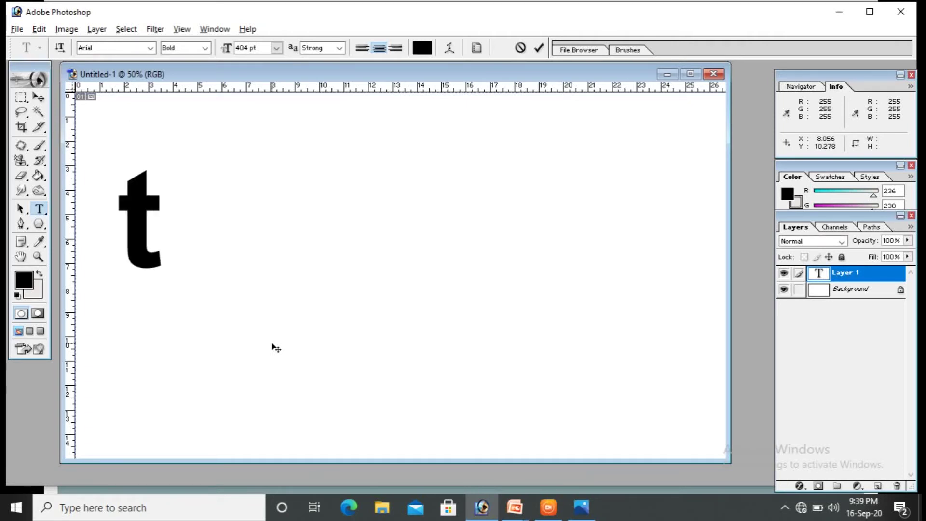
pyautogui.press('BackSpace')
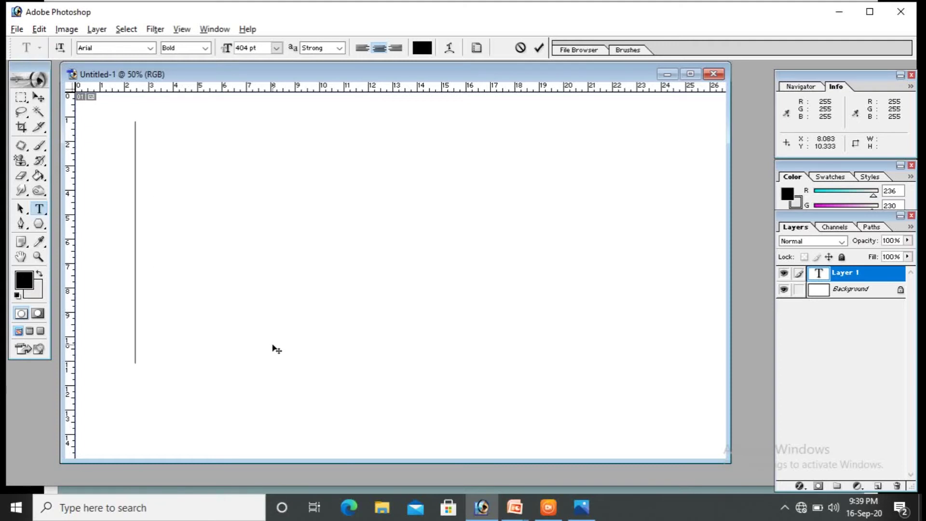
pyautogui.write('T.')
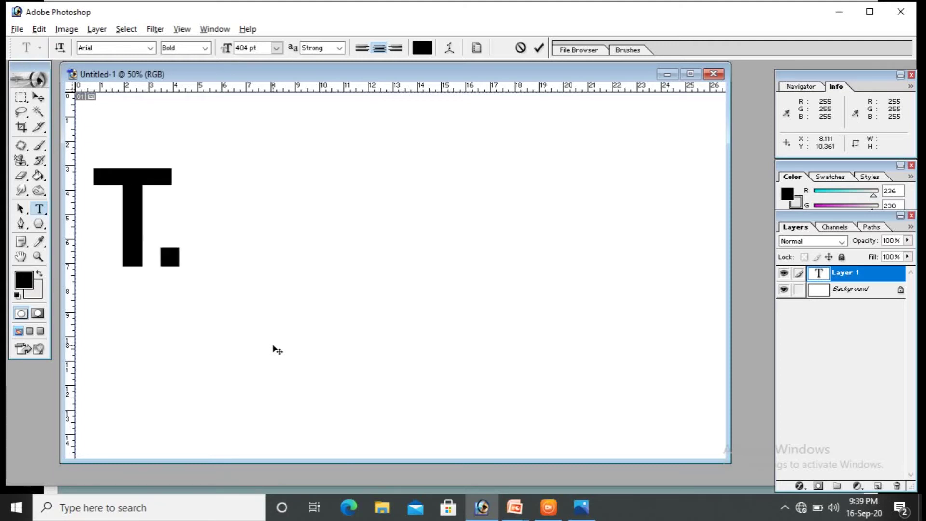
pyautogui.write('N.')
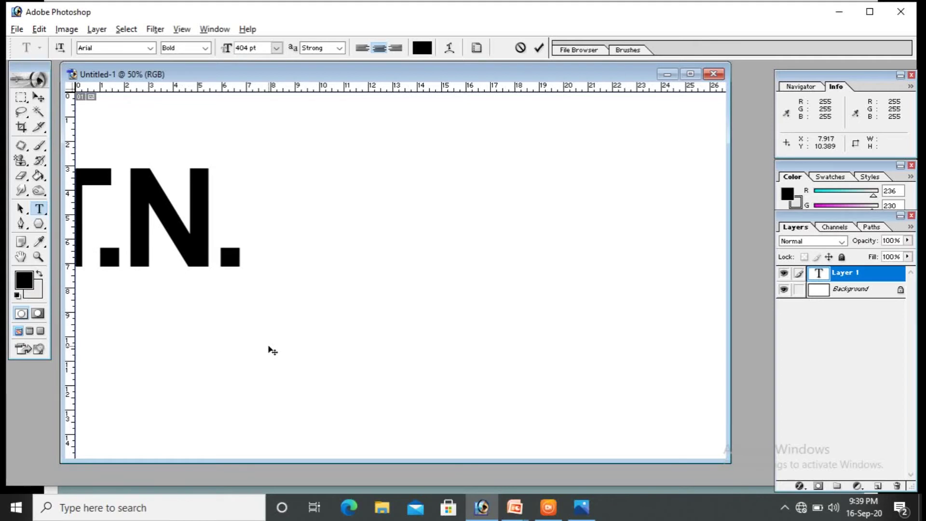
pyautogui.write(' R')
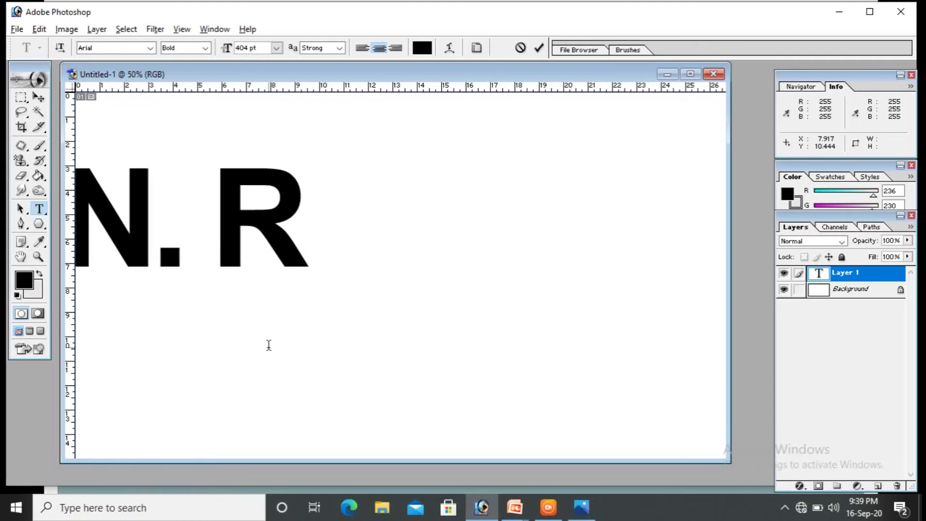
pyautogui.write('A')
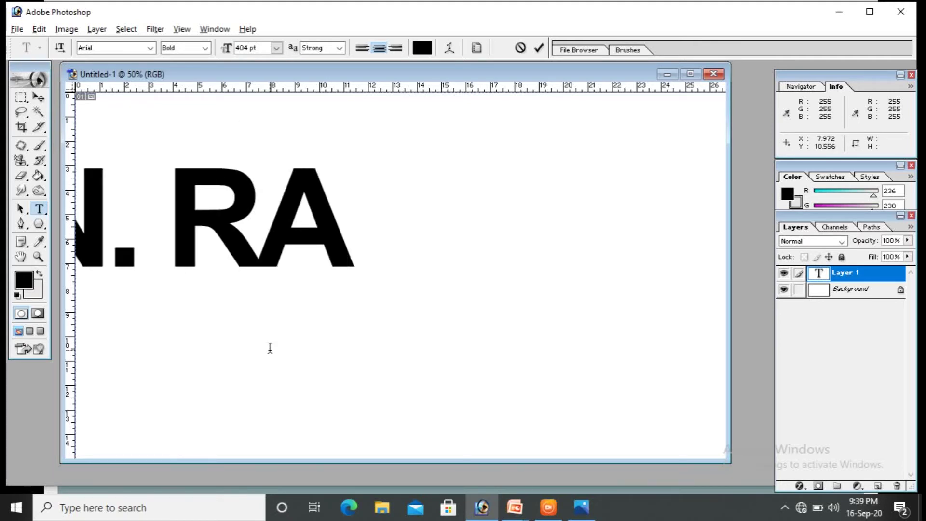
pyautogui.write('O')
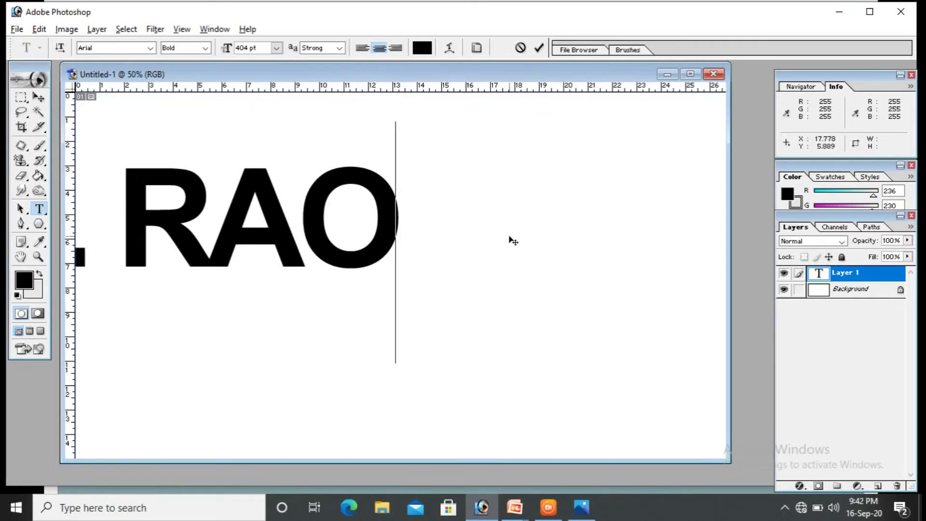
pyautogui.click(39, 98)
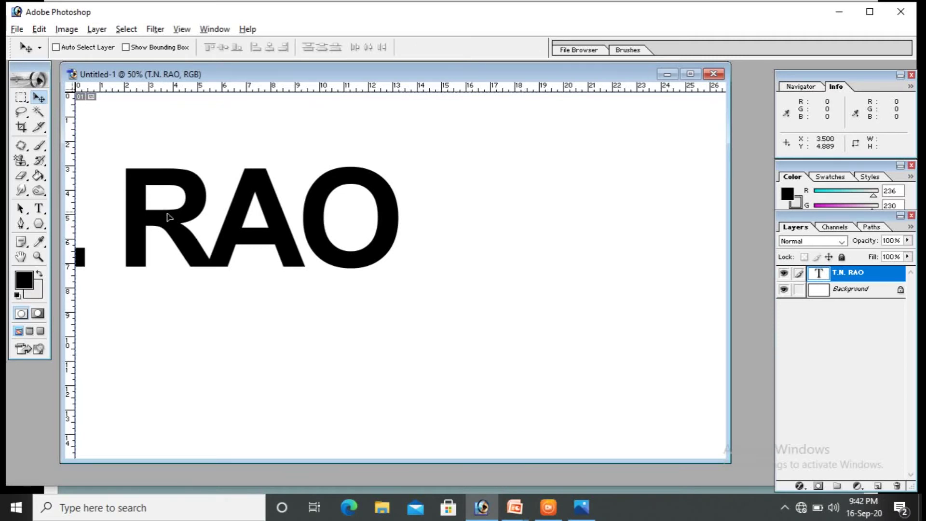
pyautogui.moveTo(165, 215); pyautogui.dragTo(407, 246)
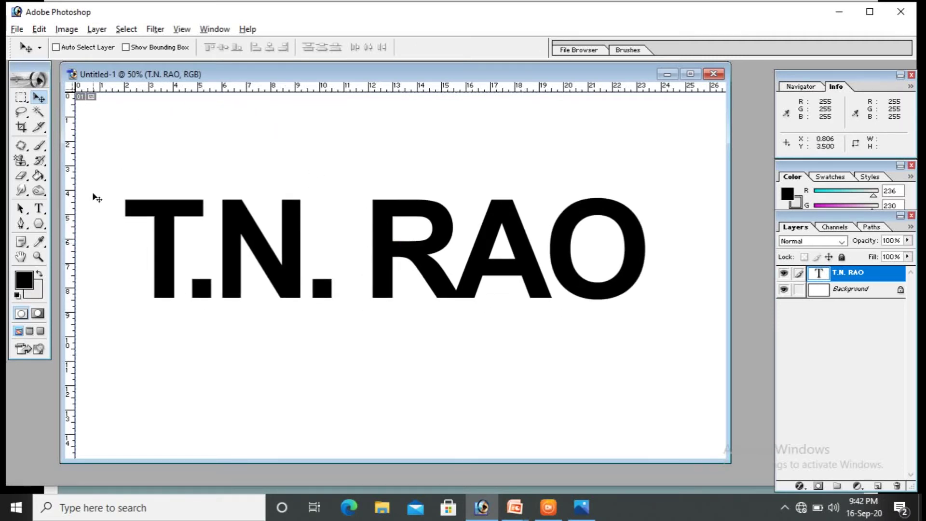
# - Change the name text's font to Times New Roman with the Bold style
pyautogui.click(40, 211)
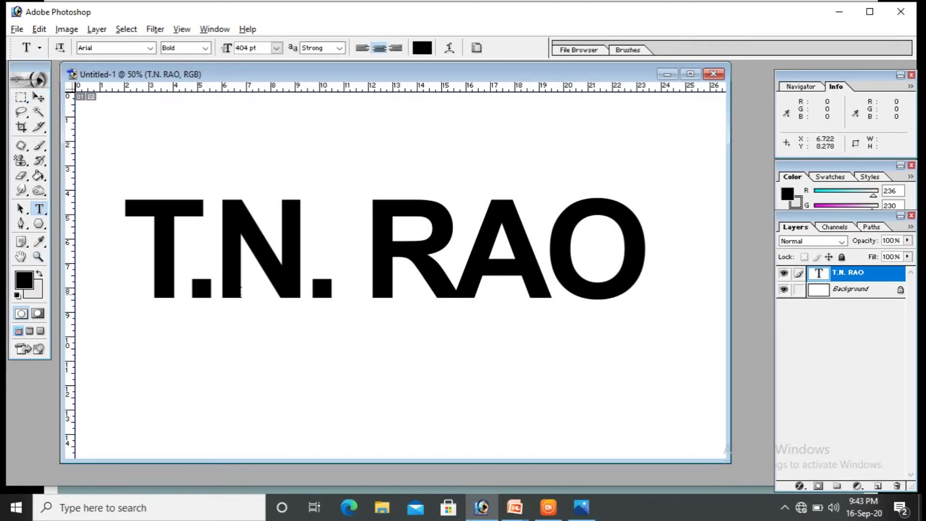
pyautogui.click(151, 49)
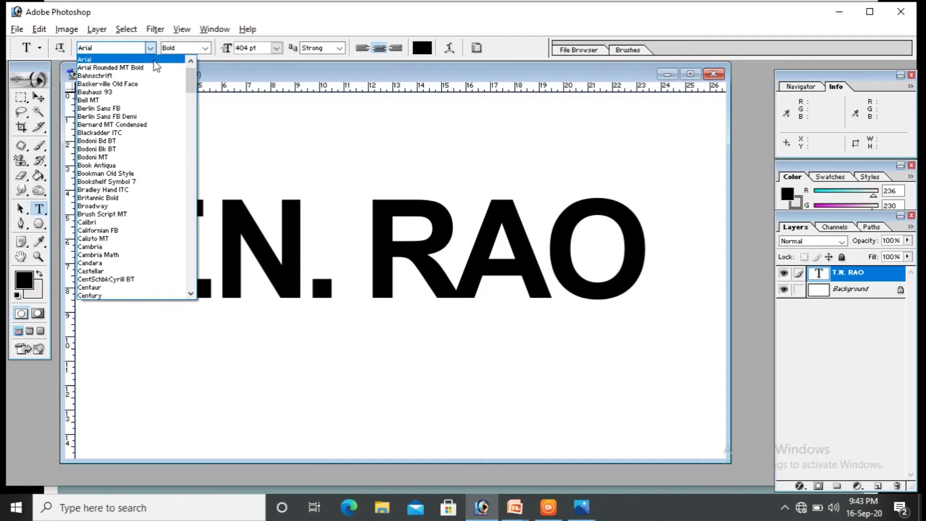
pyautogui.click(114, 48)
pyautogui.click(115, 48)
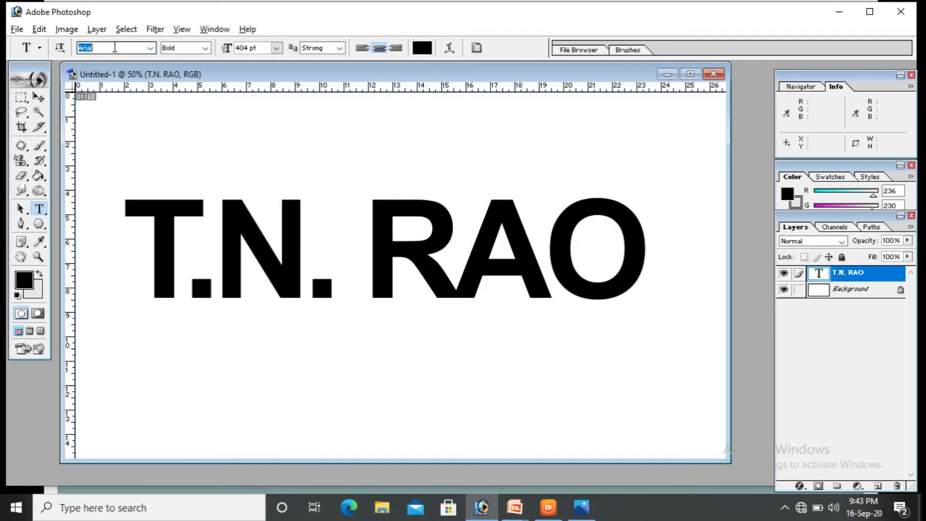
pyautogui.write('Ti')
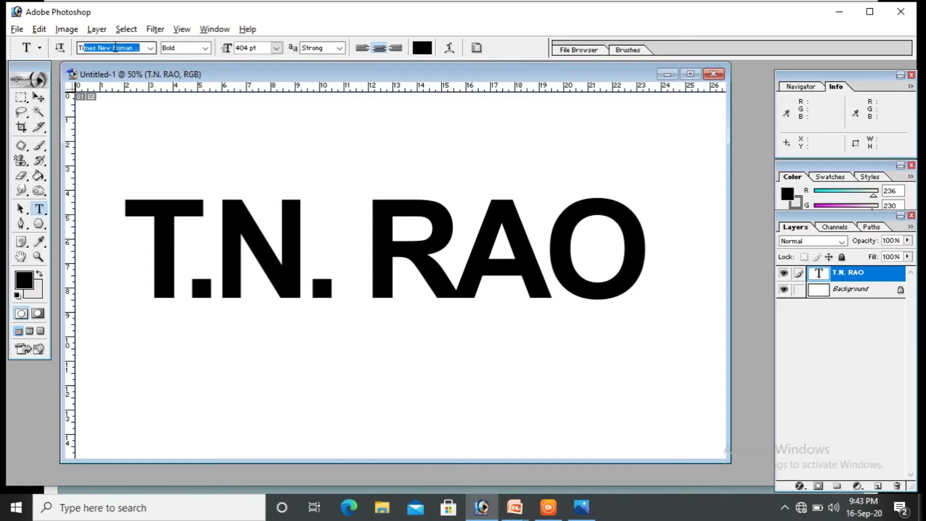
pyautogui.write('im')
pyautogui.press('Up')
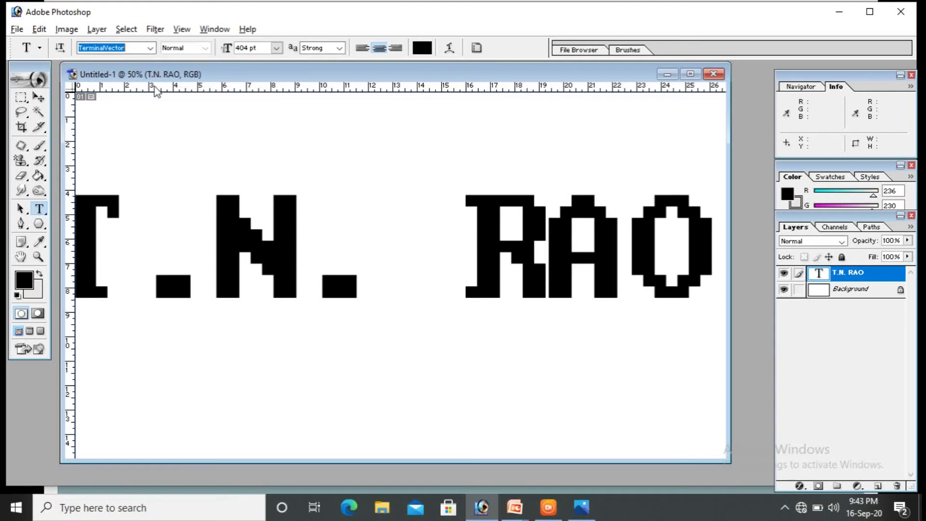
pyautogui.press('BackSpace')
pyautogui.write('Times New Roman ...')
pyautogui.press('Return')
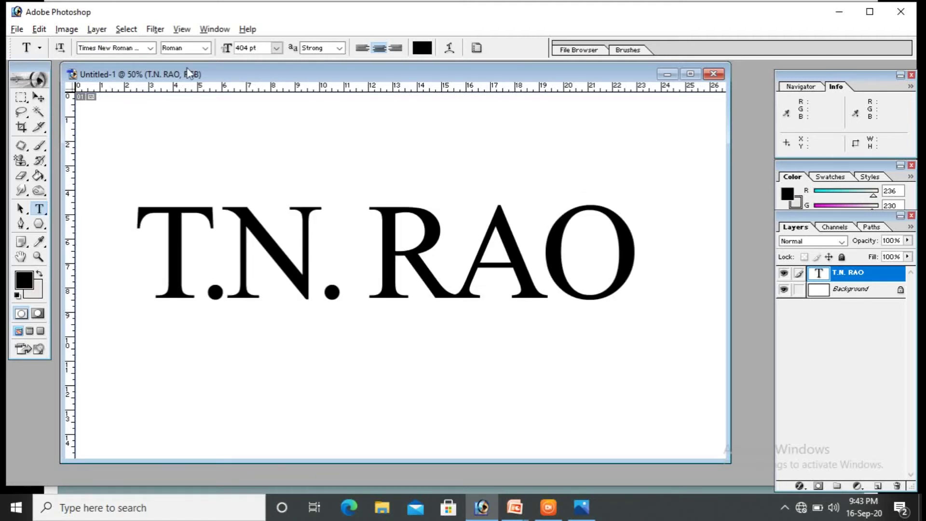
pyautogui.click(206, 49)
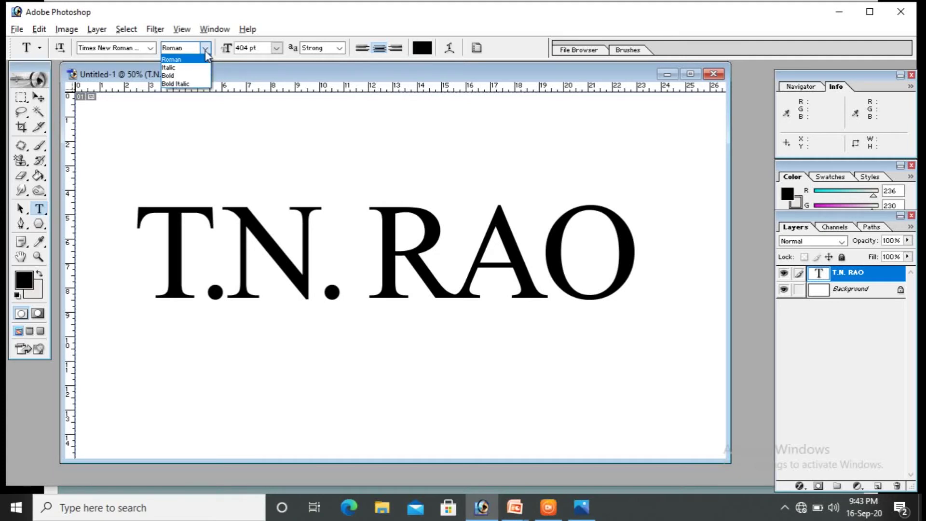
pyautogui.click(173, 75)
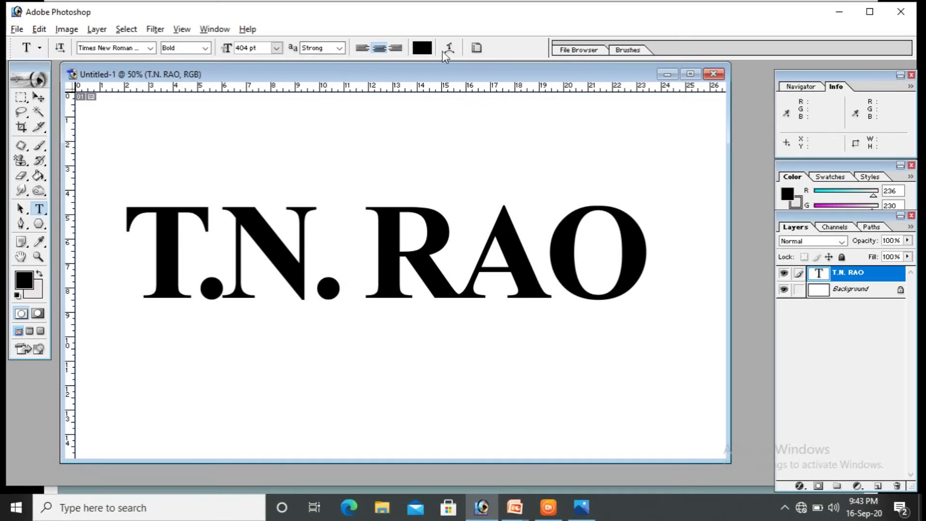
# - Set the name text's color to the muted red A14B4B
pyautogui.click(422, 48)
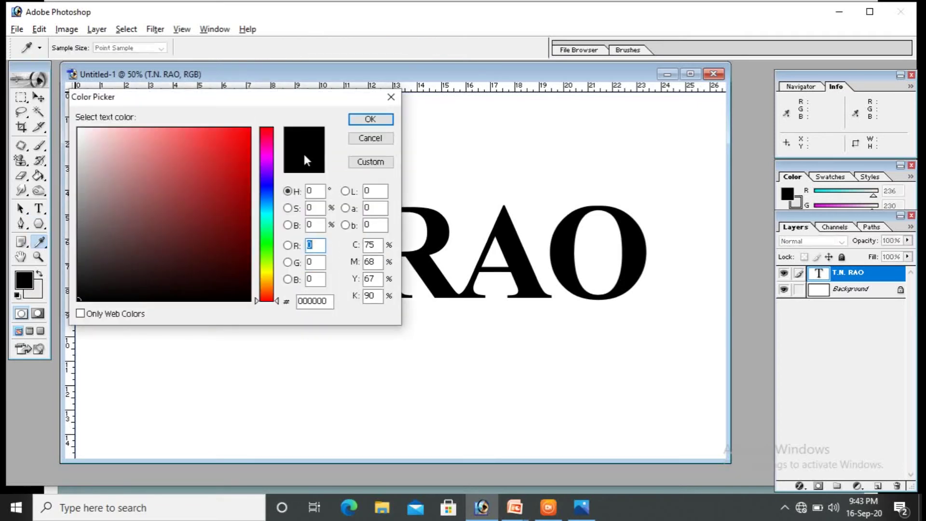
pyautogui.click(170, 191)
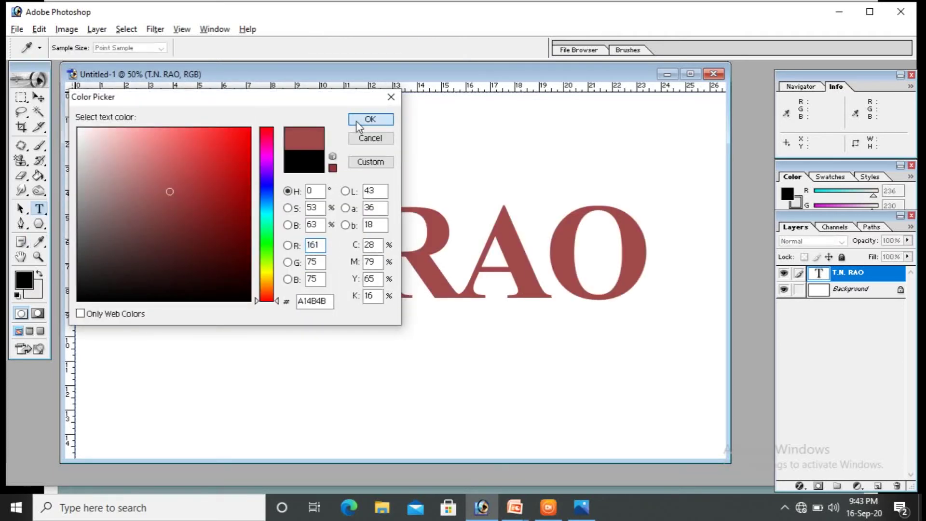
pyautogui.click(366, 119)
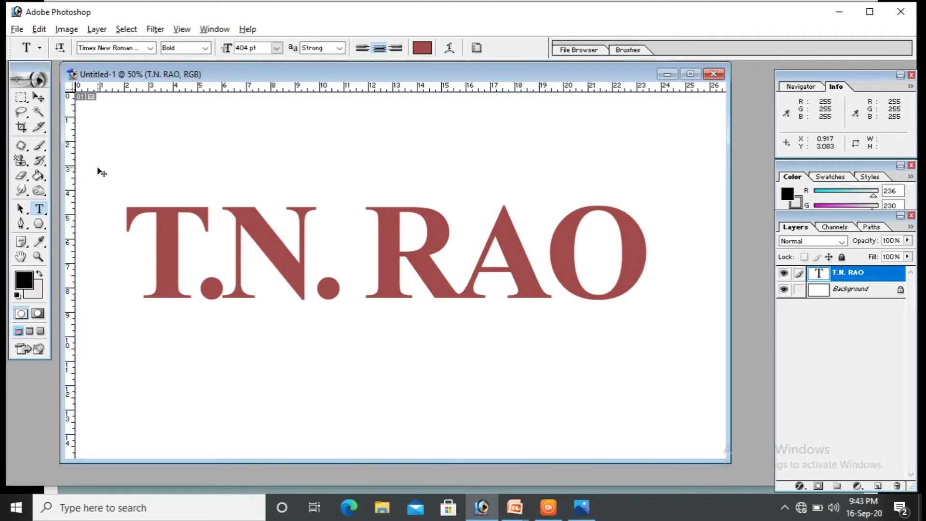
# - Free-transform the name text to about 109% width and 122% height, apply it, and recentre the text on the canvas
pyautogui.hotkey('ctrl', 'o')
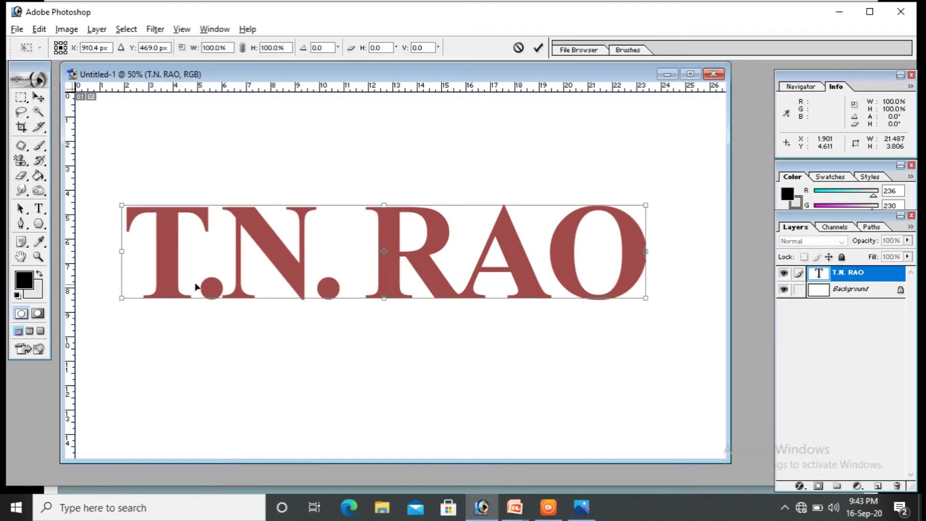
pyautogui.moveTo(206, 245); pyautogui.dragTo(210, 250)
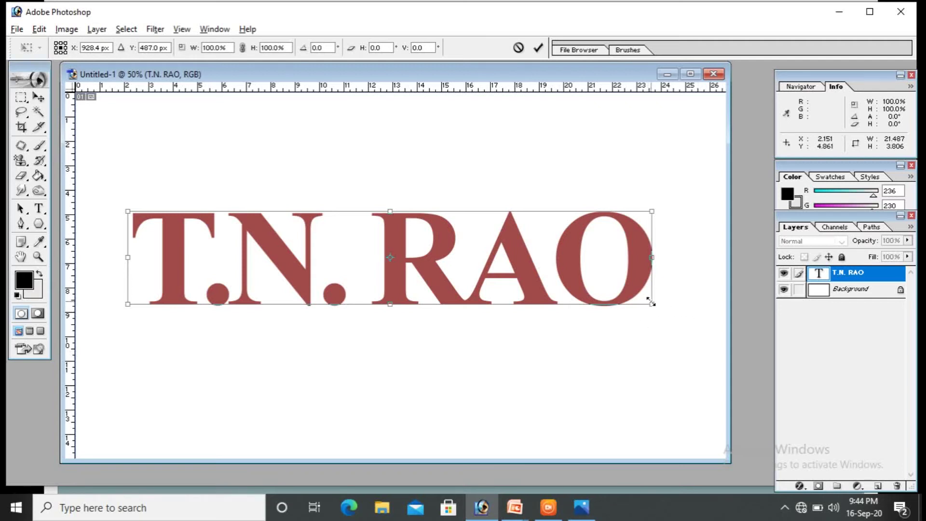
pyautogui.moveTo(650, 303); pyautogui.dragTo(696, 324)
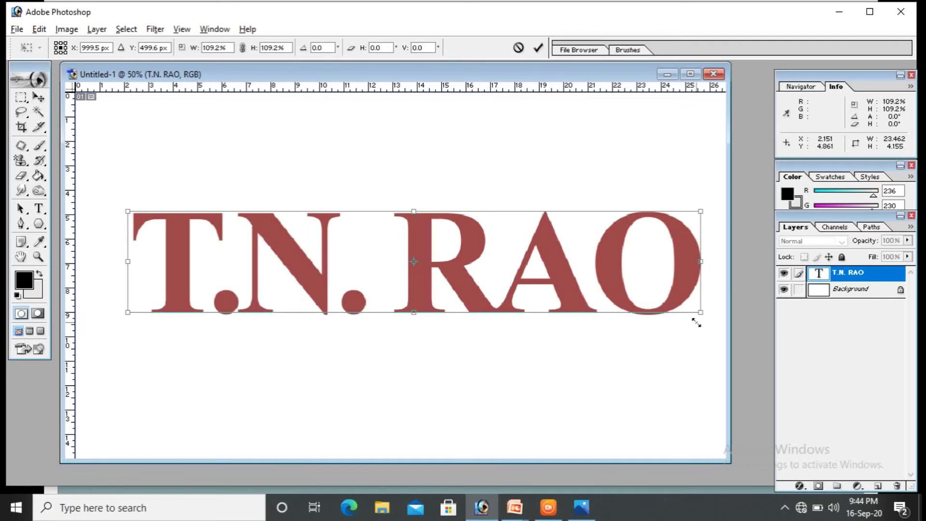
pyautogui.moveTo(696, 323); pyautogui.dragTo(698, 325)
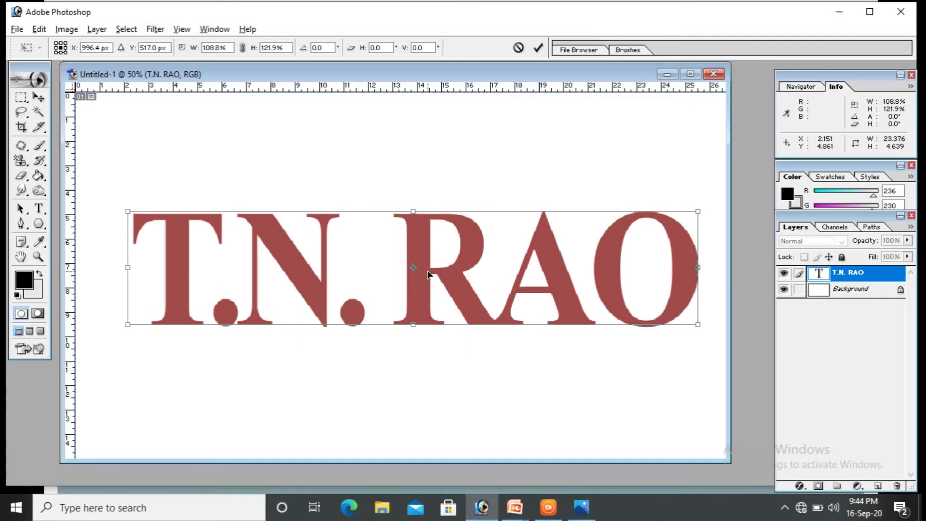
pyautogui.click(38, 97)
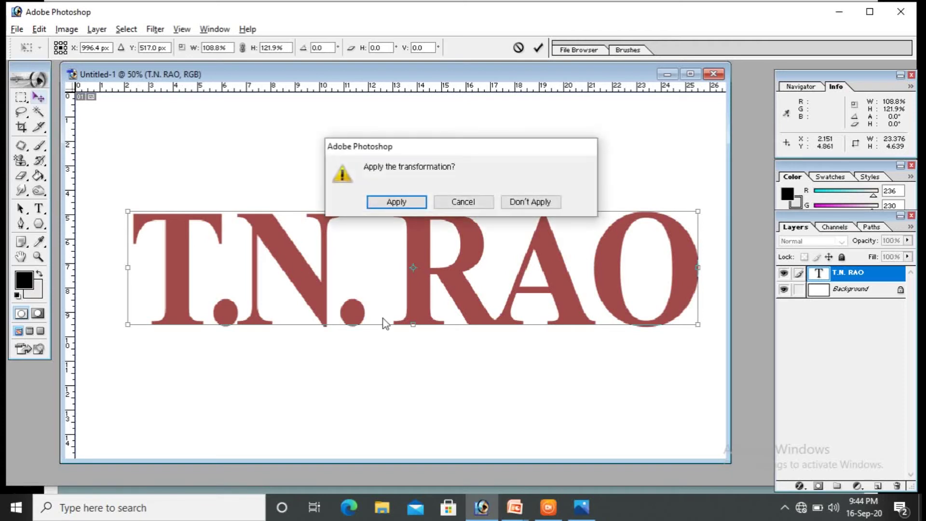
pyautogui.click(394, 201)
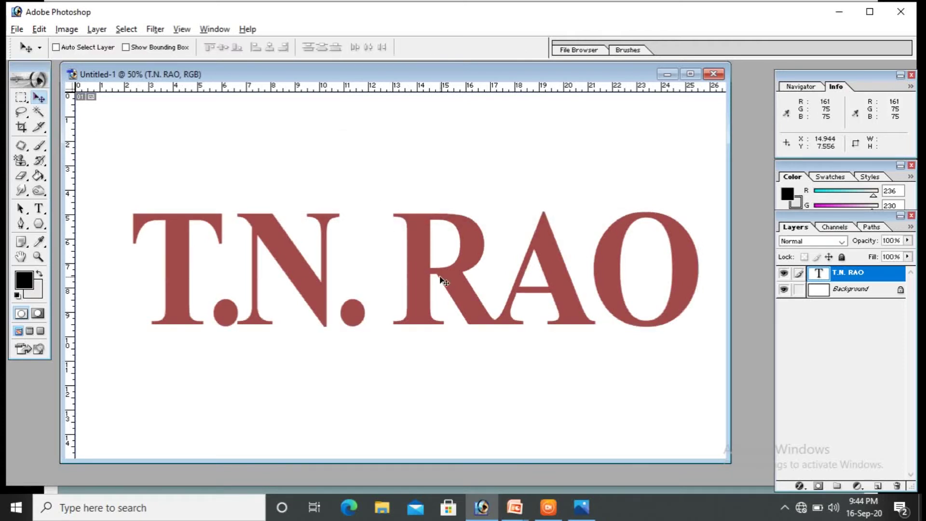
pyautogui.moveTo(439, 279); pyautogui.dragTo(424, 269)
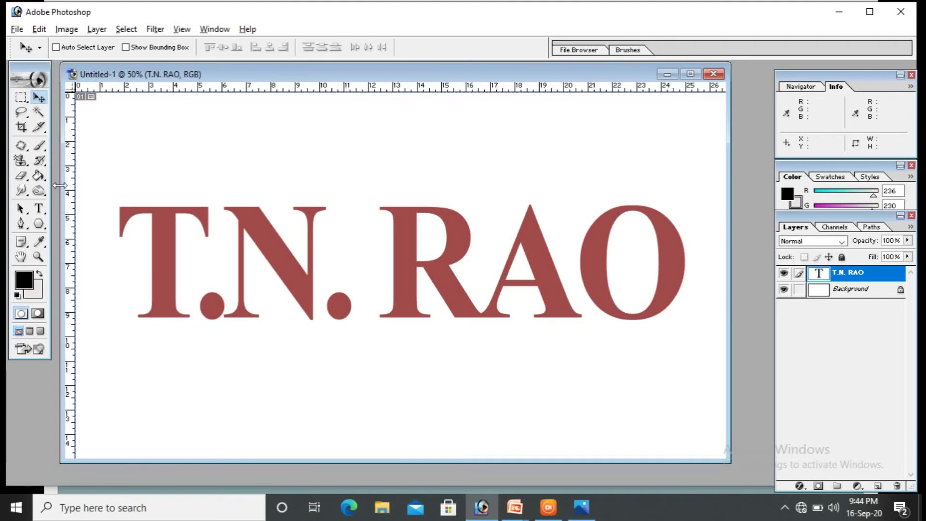
# - Select all characters of the name text and widen their tracking until the text nearly spans the canvas width
pyautogui.click(38, 210)
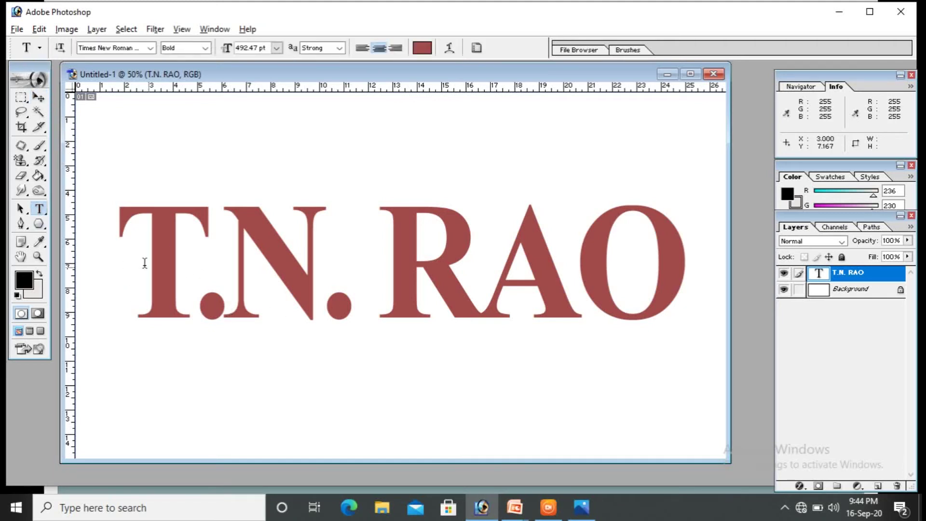
pyautogui.click(111, 253)
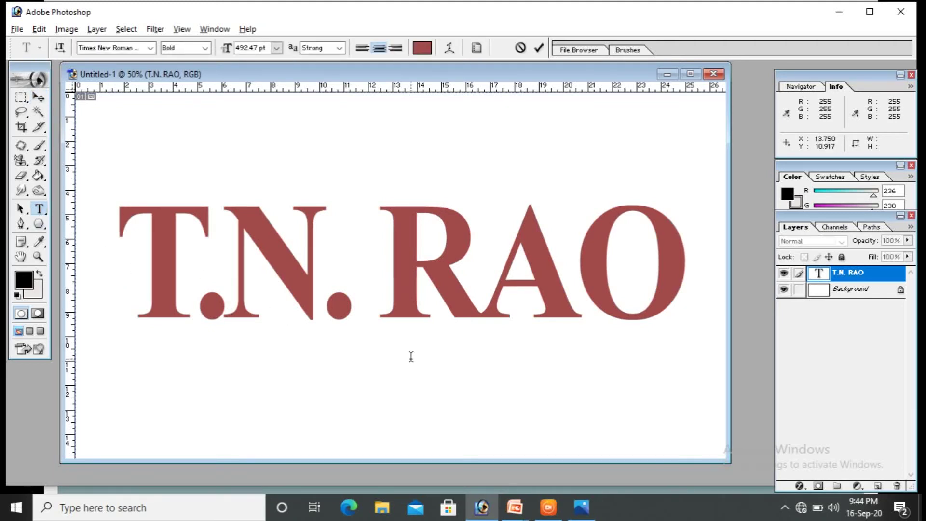
pyautogui.hotkey('shift', 'Right')
pyautogui.hotkey('shift', 'Right')
pyautogui.hotkey('shift', 'Right')
pyautogui.hotkey('shift', 'Right')
pyautogui.hotkey('shift', 'Right')
pyautogui.hotkey('shift', 'Right')
pyautogui.hotkey('shift', 'Right')
pyautogui.hotkey('shift', 'Right')
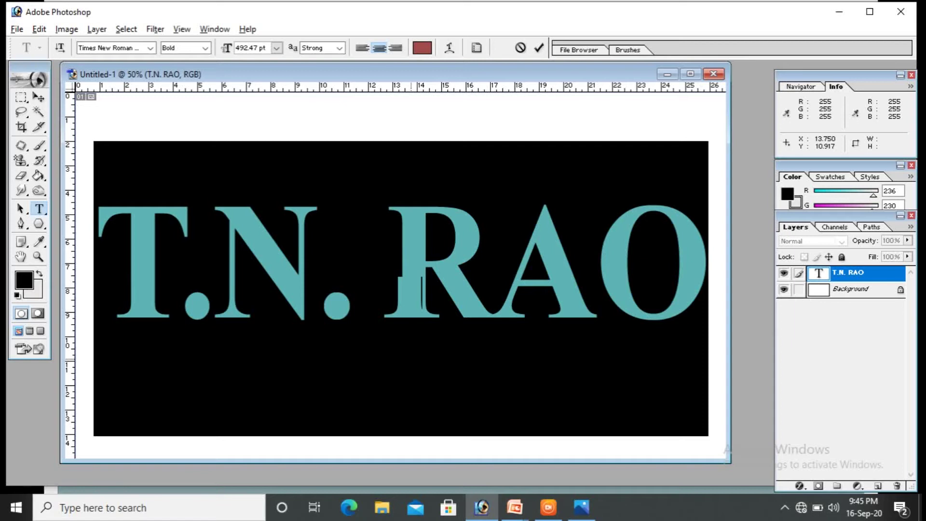
pyautogui.hotkey('alt', 'Right')
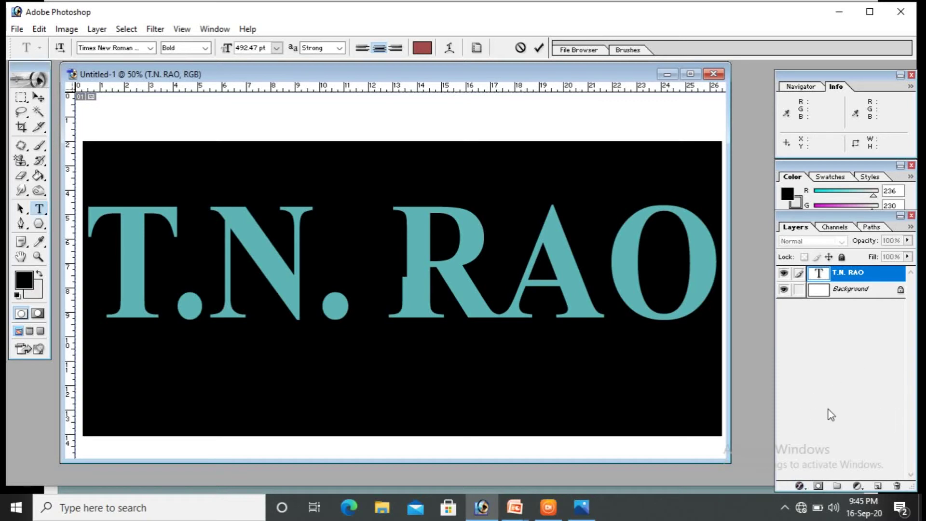
# - Add a Color Overlay effect to the name text in the muted red B34444
pyautogui.click(807, 485)
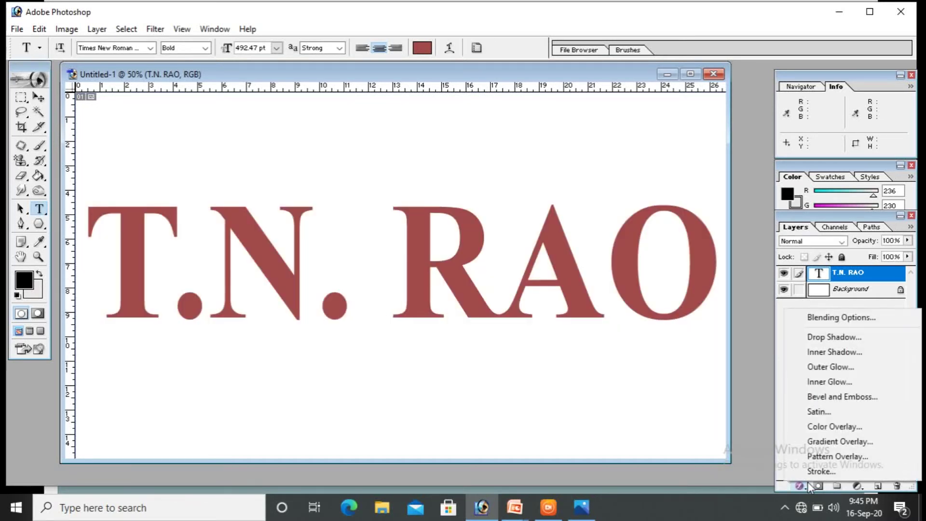
pyautogui.click(837, 426)
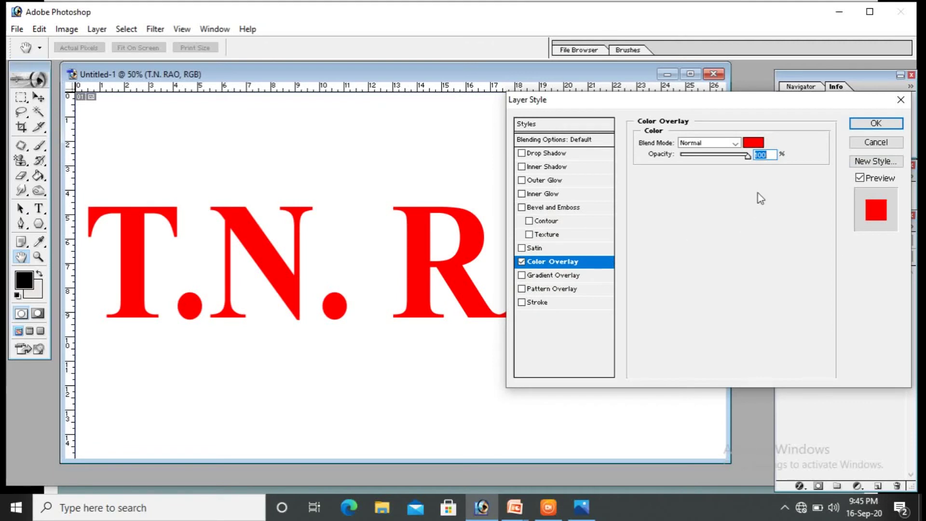
pyautogui.click(752, 143)
pyautogui.moveTo(222, 170)
pyautogui.mouseDown()
pyautogui.moveTo(203, 181)
pyautogui.moveTo(184, 173)
pyautogui.moveTo(201, 150)
pyautogui.moveTo(181, 181)
pyautogui.mouseUp()
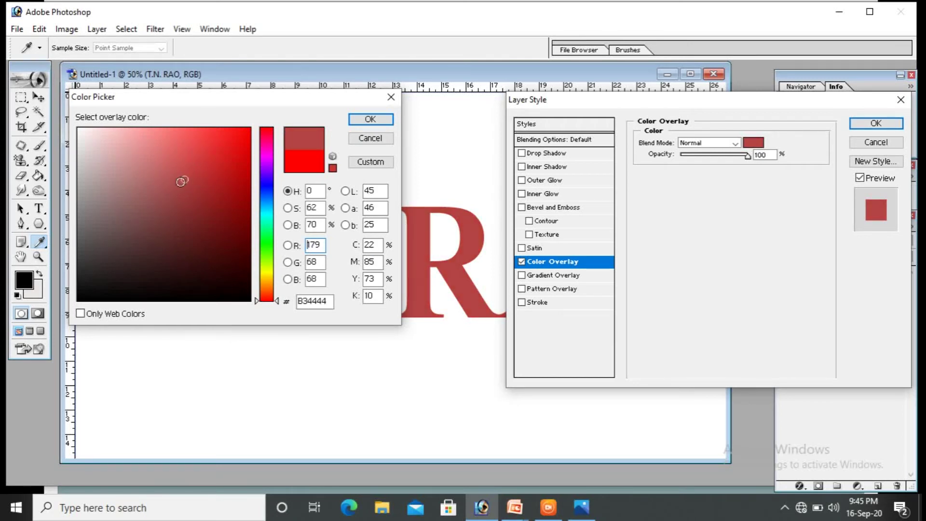
pyautogui.click(386, 123)
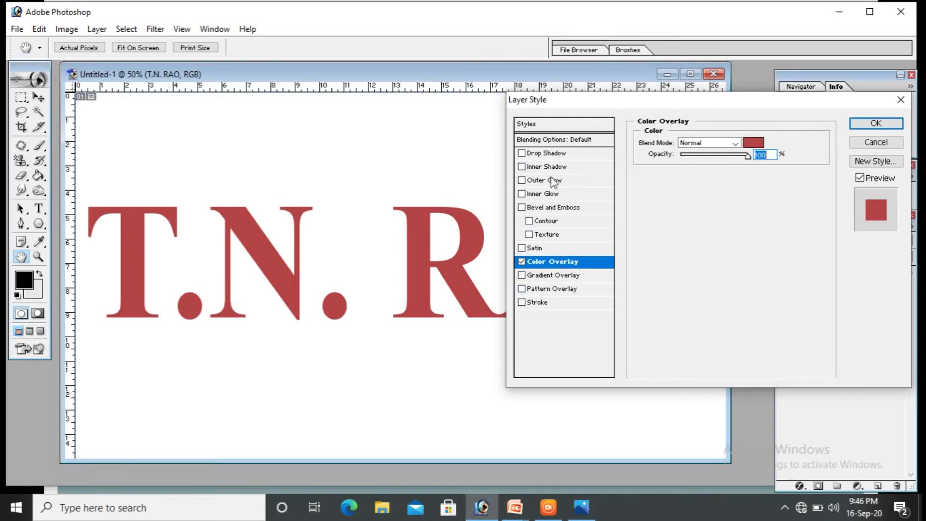
# - Add an Inner Glow effect to the name text with its blend mode set to Multiply
pyautogui.click(544, 194)
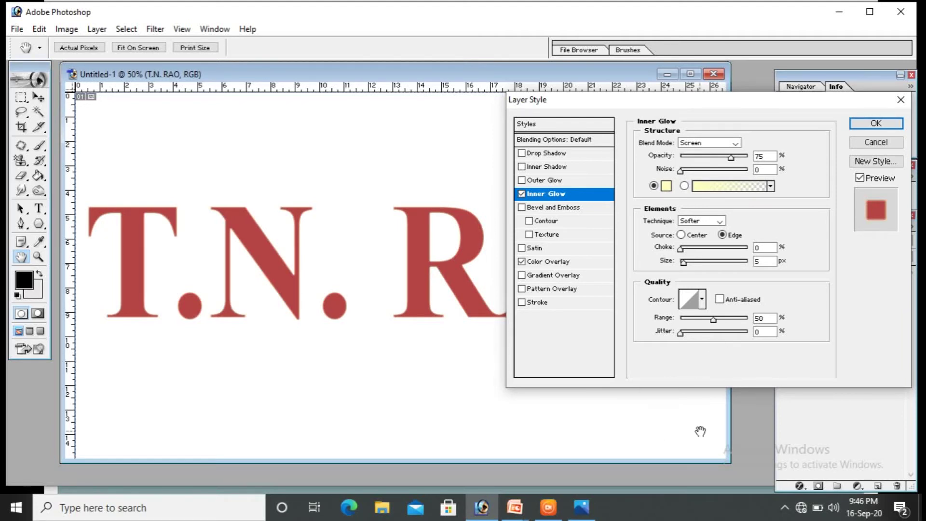
pyautogui.click(735, 143)
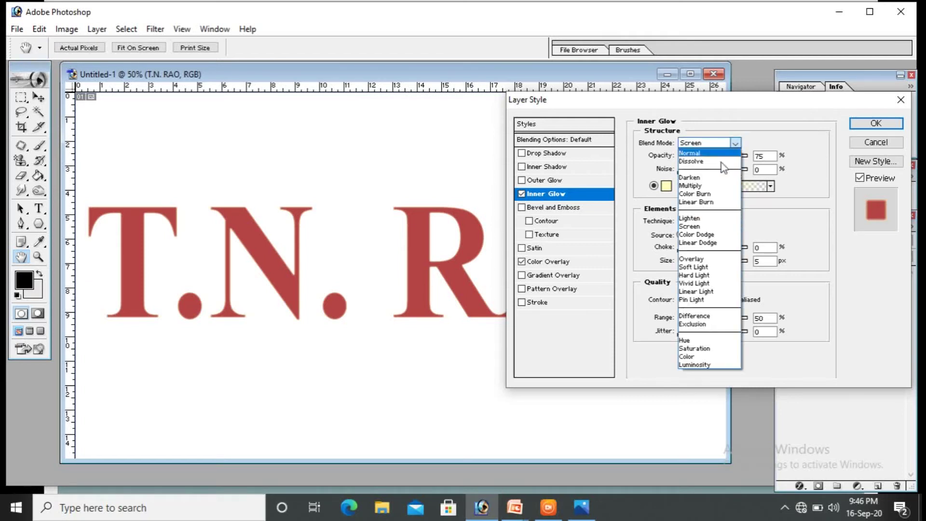
pyautogui.click(695, 195)
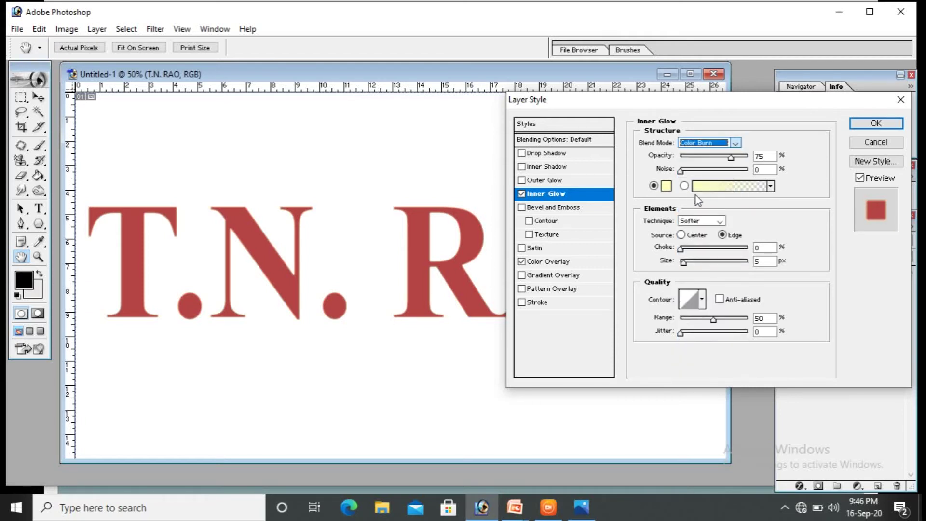
pyautogui.click(735, 143)
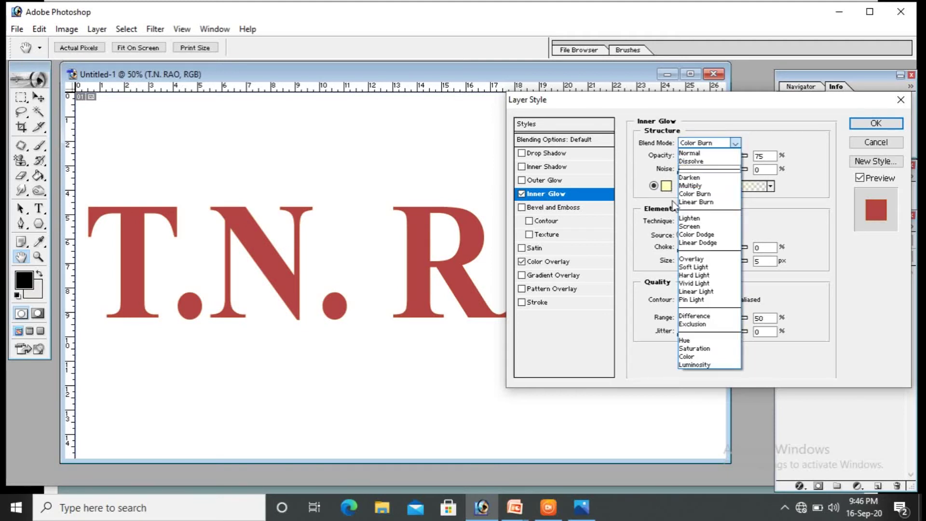
pyautogui.click(690, 186)
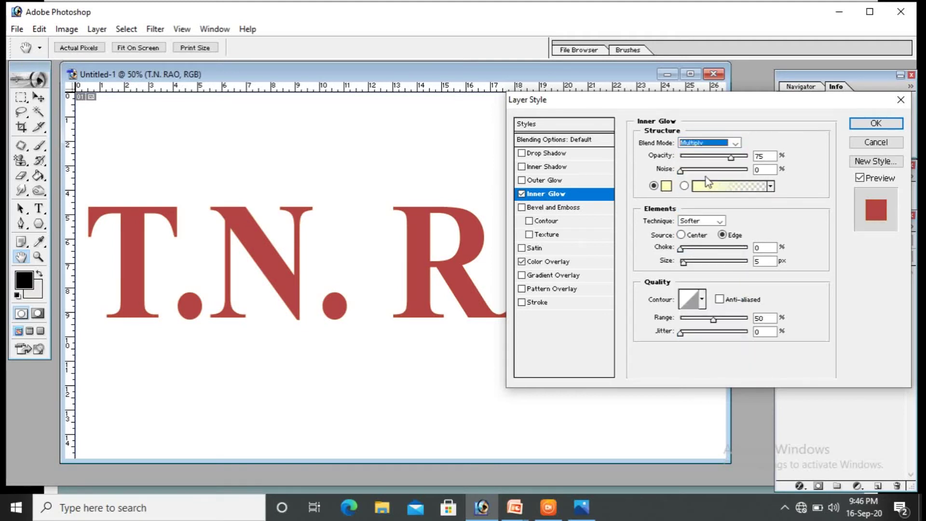
# - Set the inner glow's opacity to 50% and its color to the near-black 0E0E05
pyautogui.click(770, 156)
pyautogui.press('BackSpace')
pyautogui.press('BackSpace')
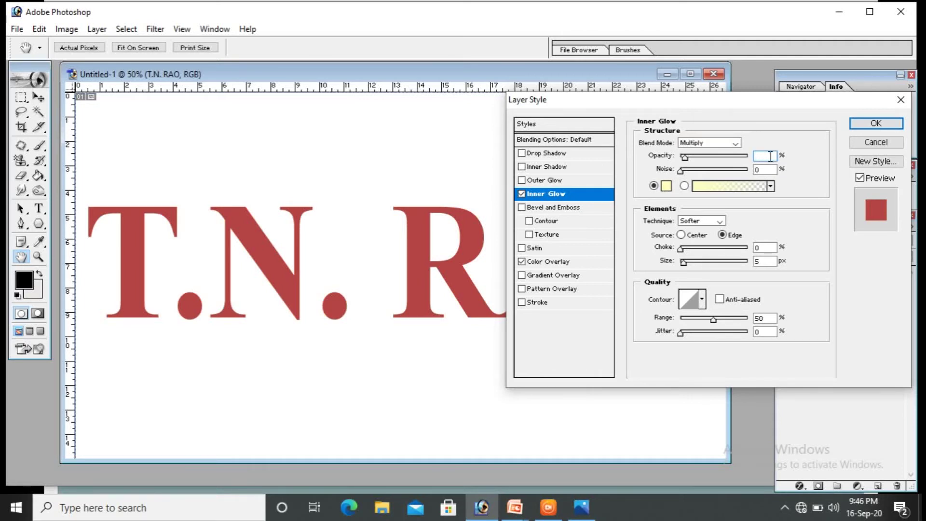
pyautogui.write('50')
pyautogui.click(769, 170)
pyautogui.click(666, 186)
pyautogui.click(192, 291)
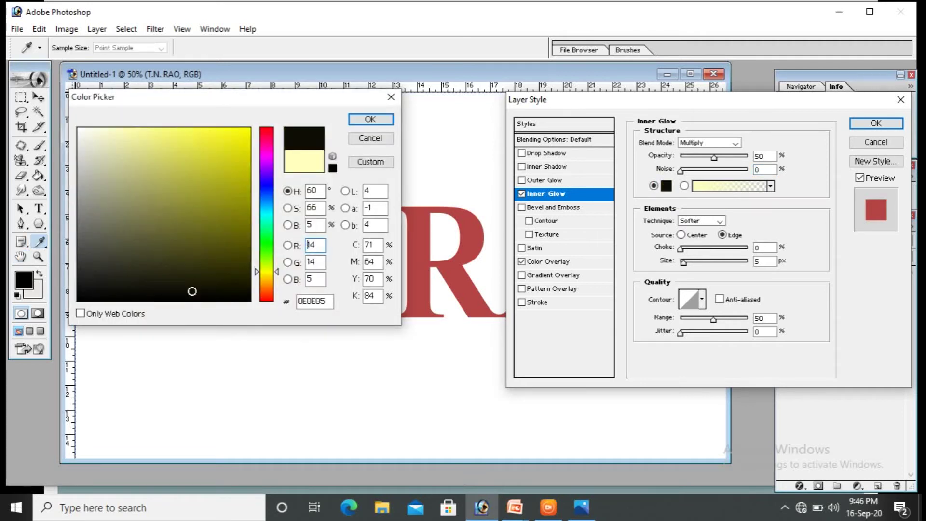
pyautogui.click(378, 120)
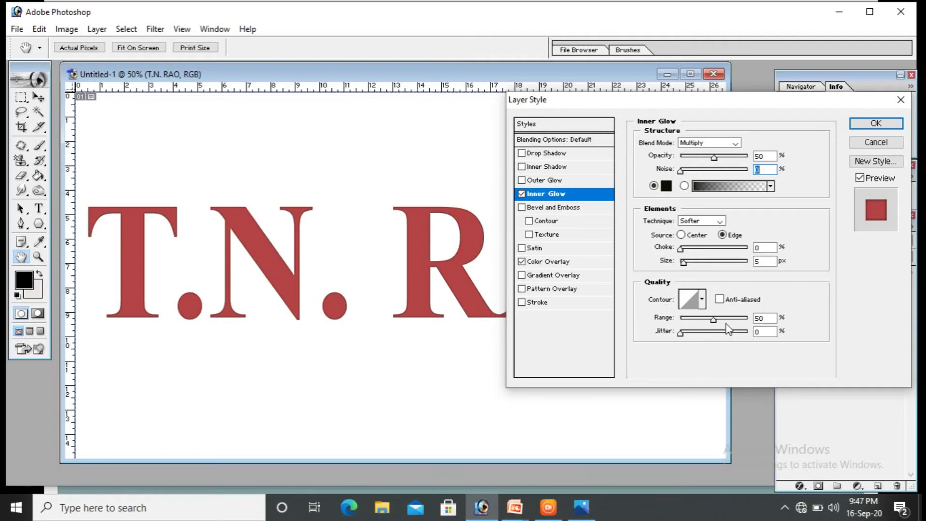
# - Set the inner glow's choke to 10% and, after trying 25 and 20 px, its size to 30 px
pyautogui.click(766, 248)
pyautogui.press('BackSpace')
pyautogui.write('10')
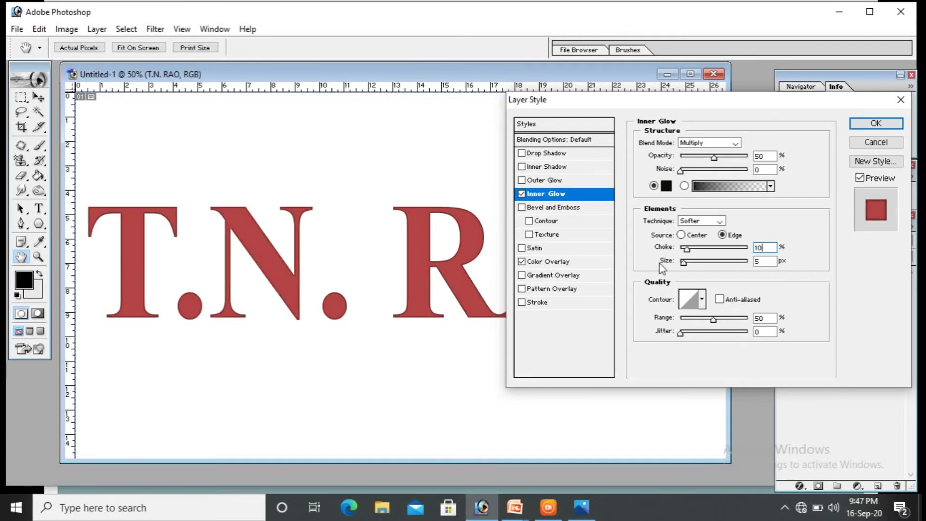
pyautogui.click(773, 260)
pyautogui.press('BackSpace')
pyautogui.write('25')
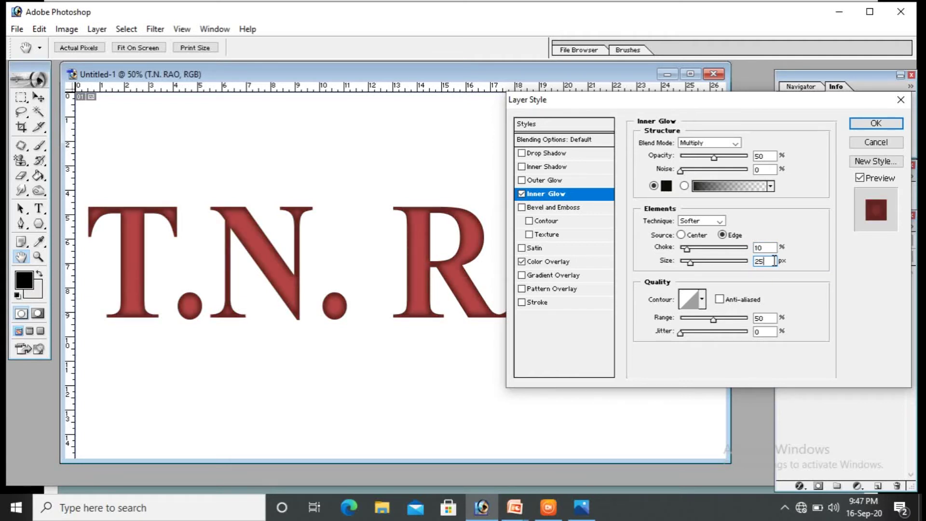
pyautogui.press('BackSpace')
pyautogui.write('0')
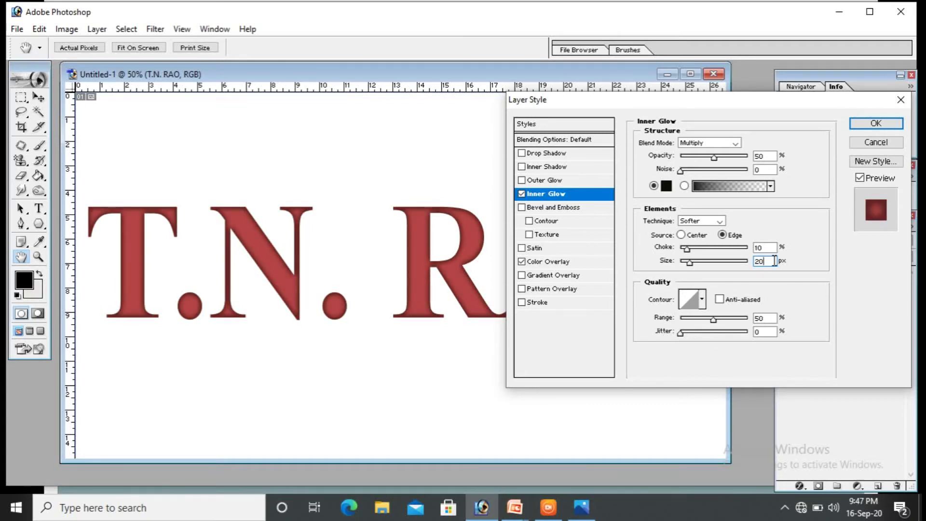
pyautogui.press('BackSpace')
pyautogui.press('BackSpace')
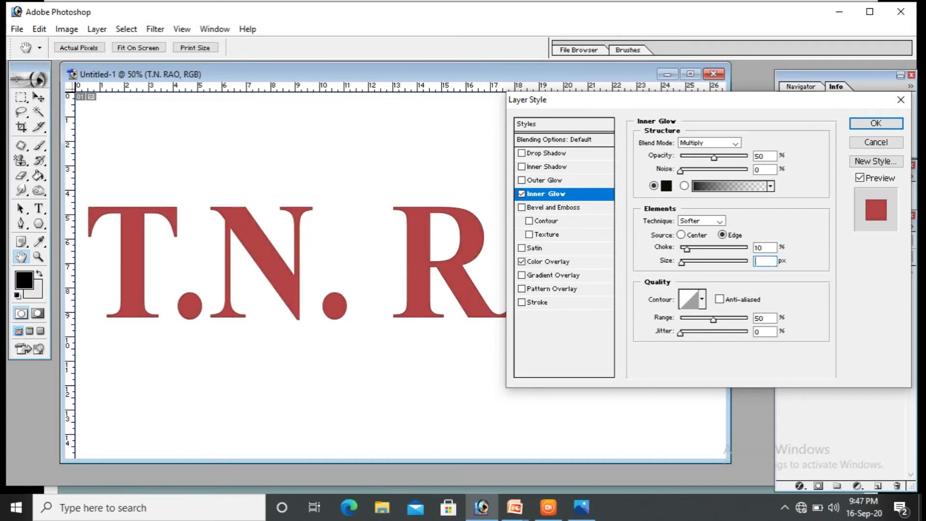
pyautogui.write('30')
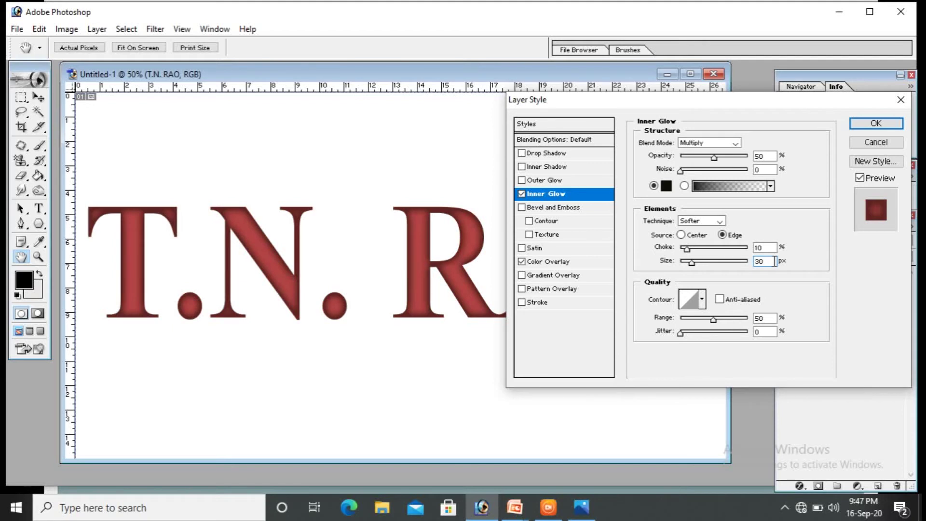
# - Try inner glow sizes of 34 and 32 px, and return the size to 30 px
pyautogui.press('BackSpace')
pyautogui.write('4')
pyautogui.press('BackSpace')
pyautogui.write('2')
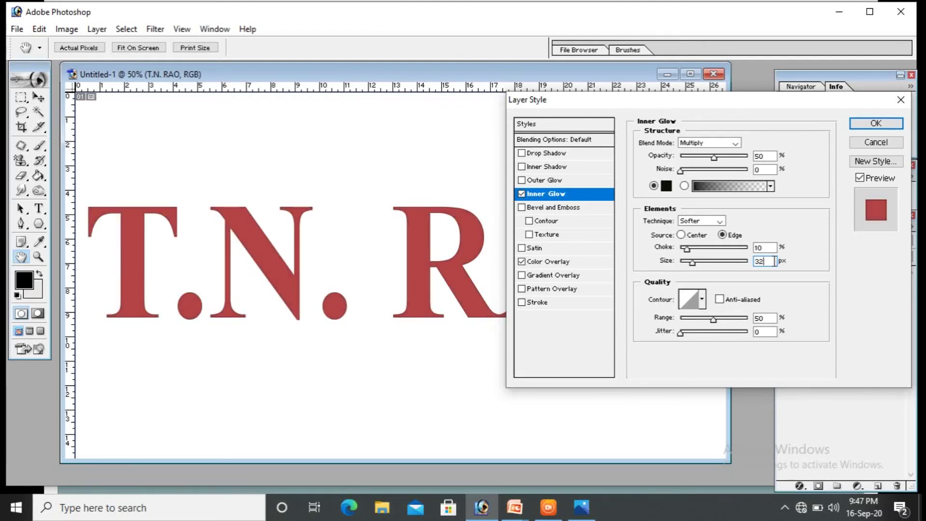
pyautogui.press('BackSpace')
pyautogui.write('0')
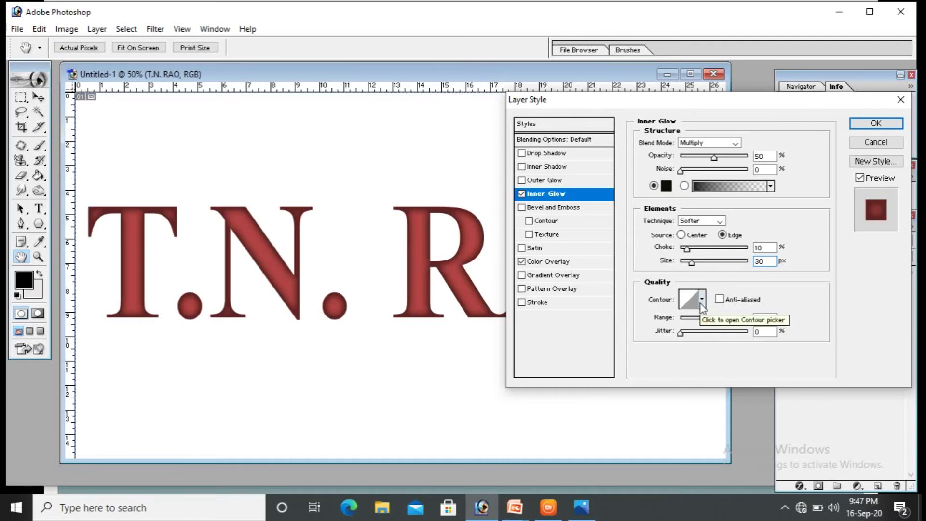
# - Add a Bevel and Emboss effect to the name text, trying Outer Bevel before choosing the Inner Bevel style
pyautogui.click(535, 209)
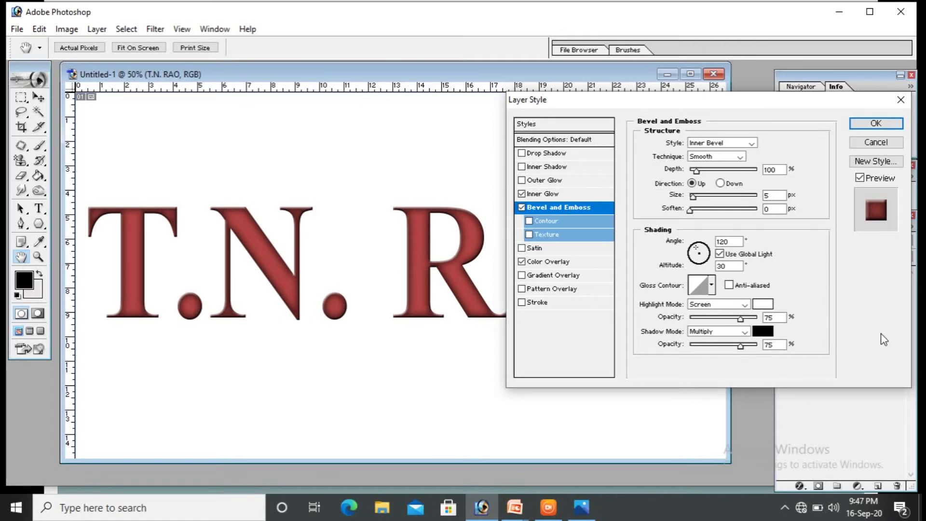
pyautogui.click(751, 143)
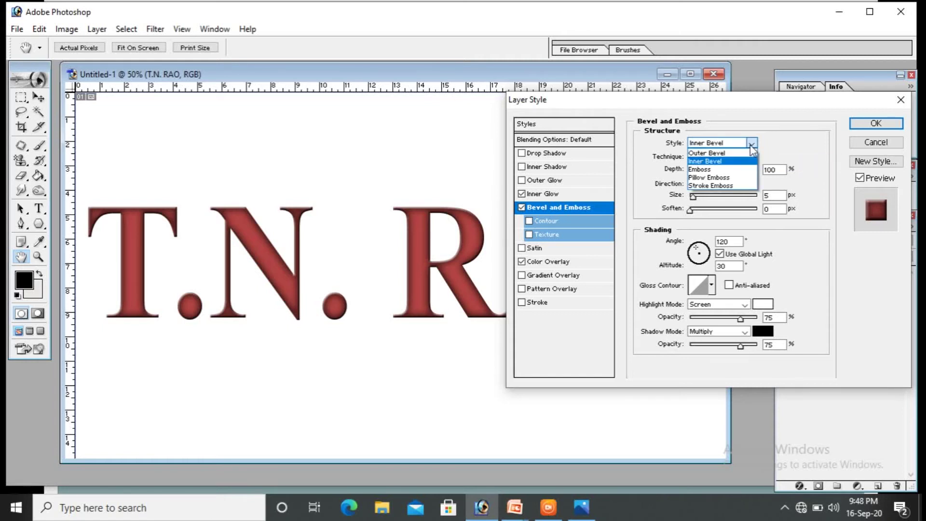
pyautogui.click(727, 152)
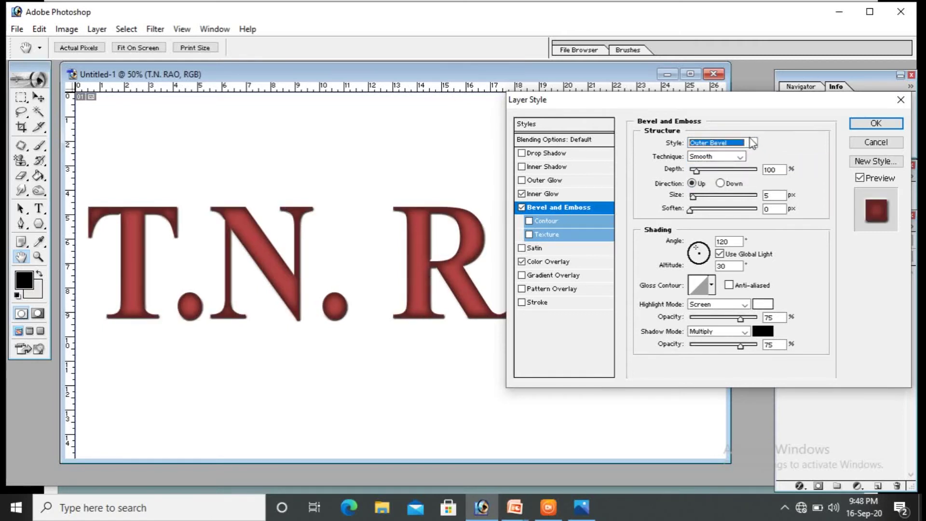
pyautogui.click(751, 144)
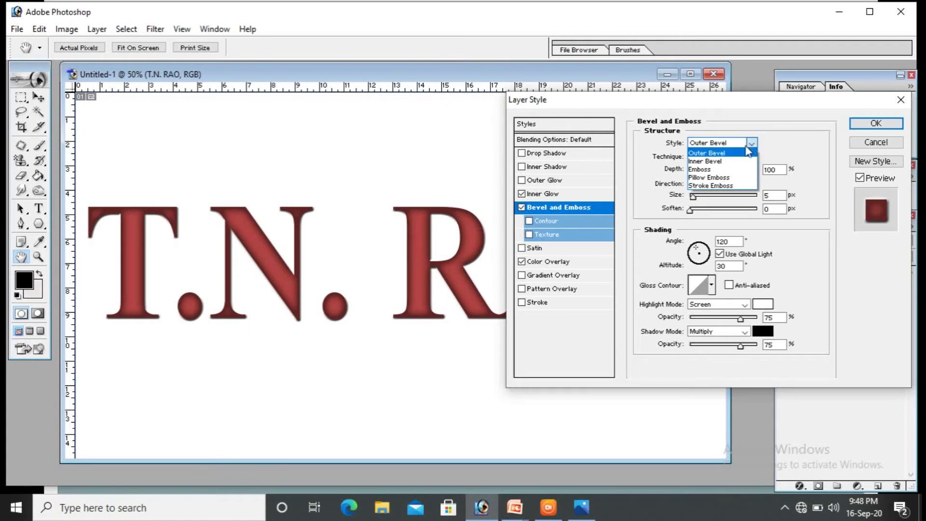
pyautogui.click(728, 165)
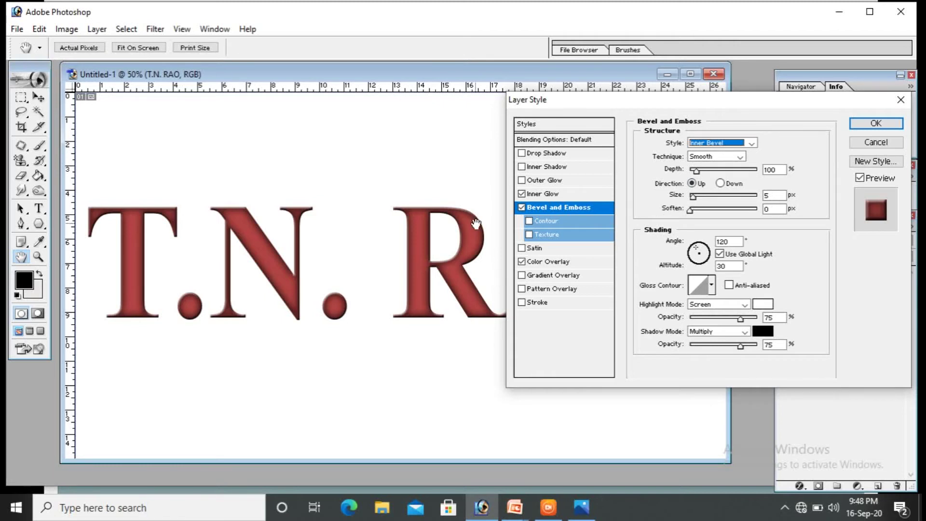
# - Preview the Outer Bevel style once more on the name text and switch back to Inner Bevel
pyautogui.click(753, 142)
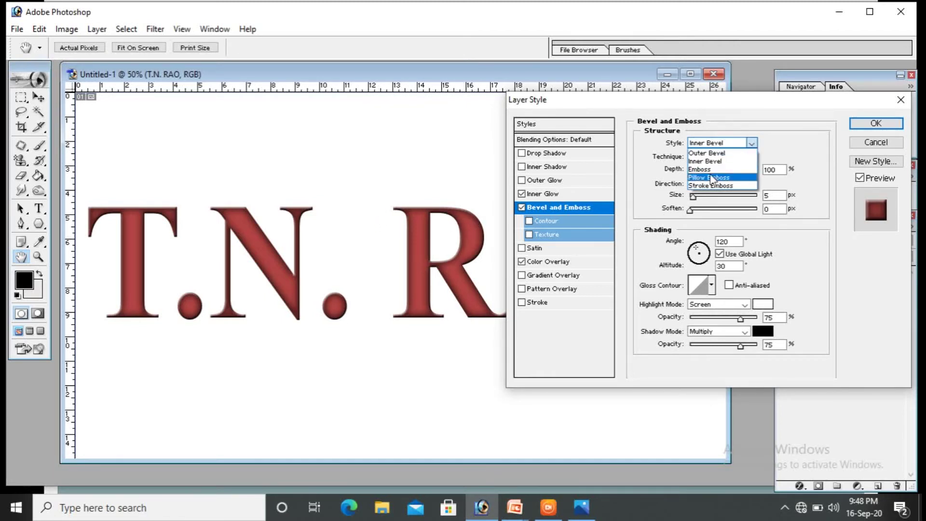
pyautogui.click(719, 154)
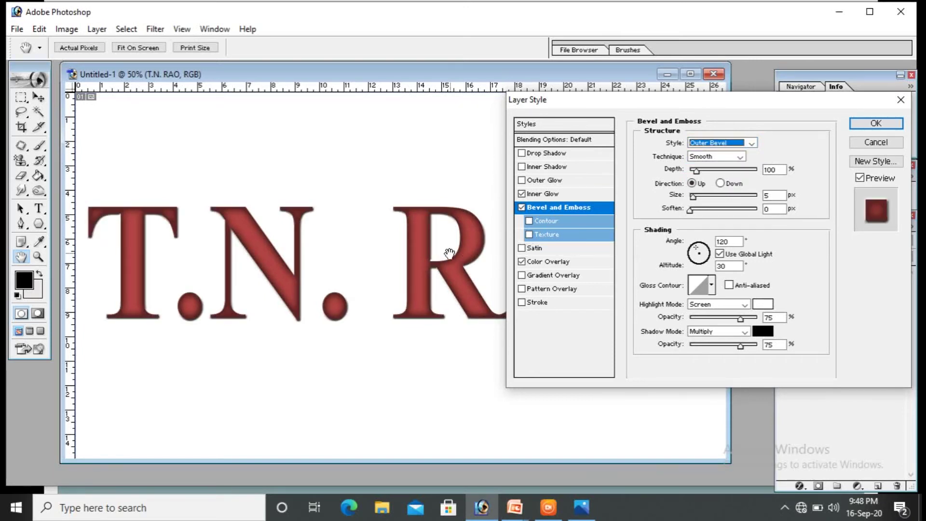
pyautogui.click(751, 144)
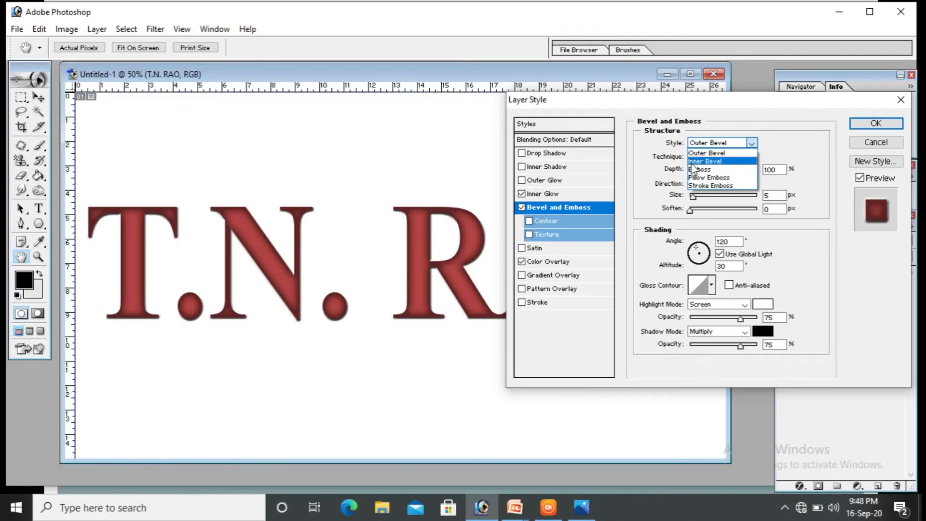
pyautogui.click(694, 163)
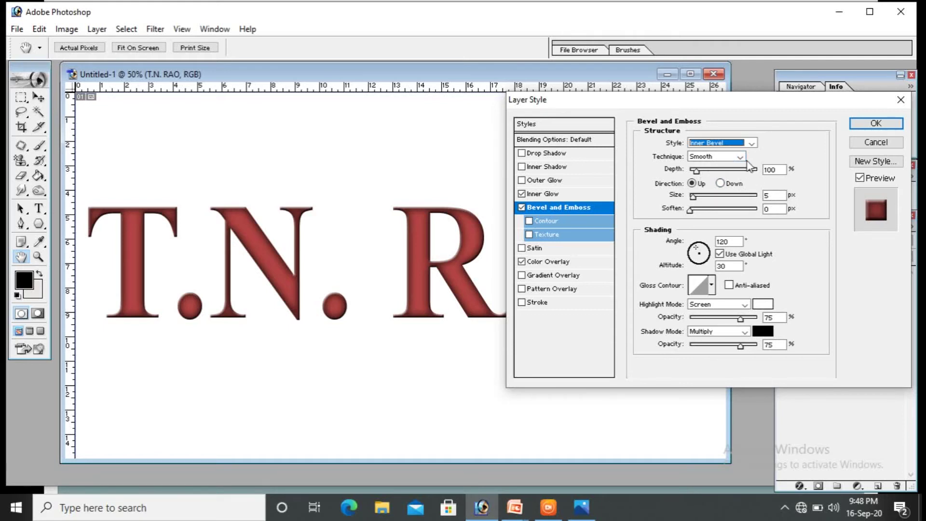
# - Set the bevel's depth to 31% and its size to 31 px
pyautogui.click(784, 169)
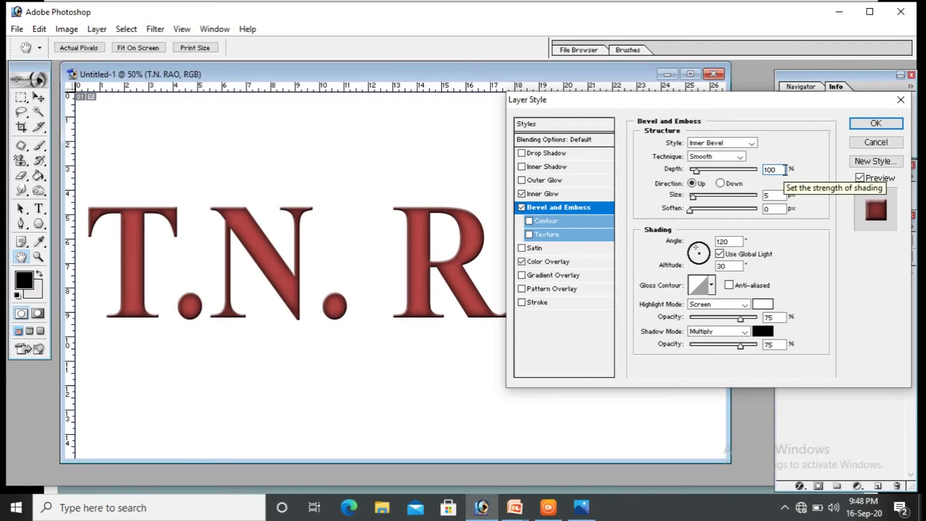
pyautogui.press('BackSpace')
pyautogui.press('BackSpace')
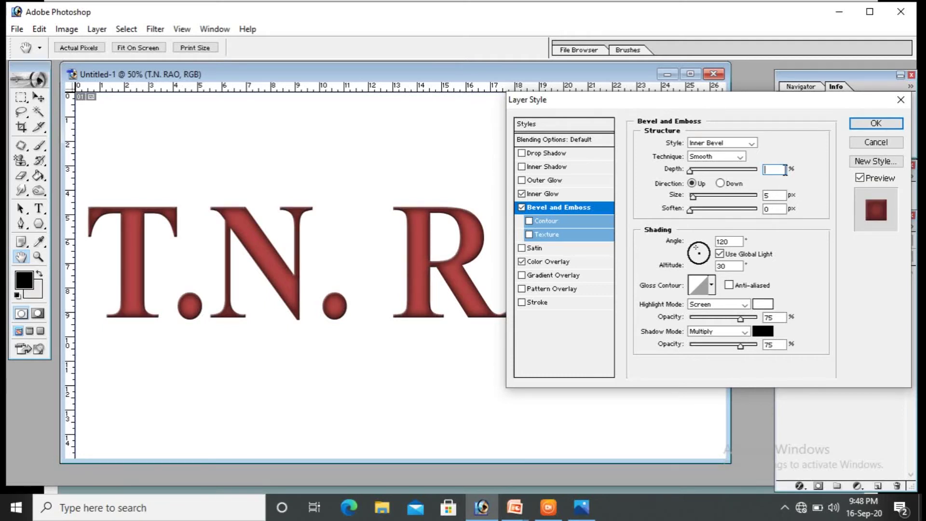
pyautogui.write('30')
pyautogui.press('BackSpace')
pyautogui.write('1')
pyautogui.click(778, 194)
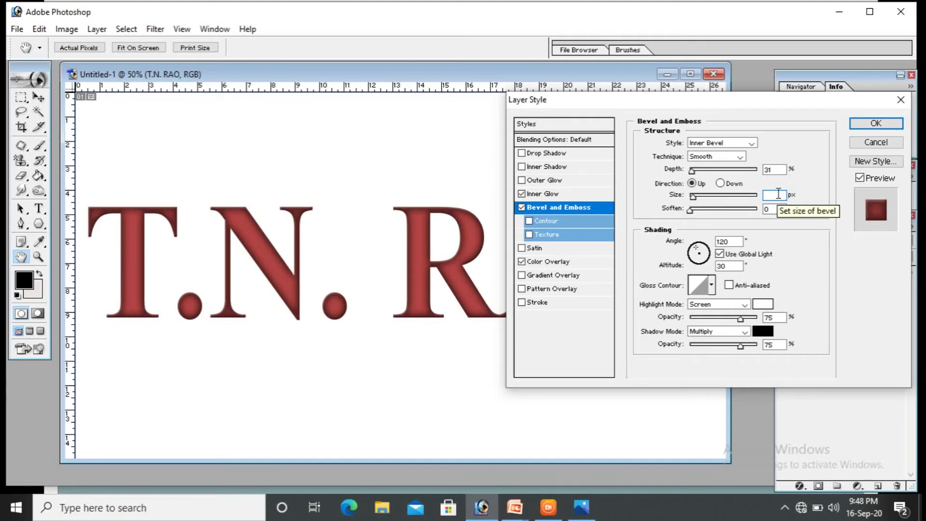
pyautogui.write('31')
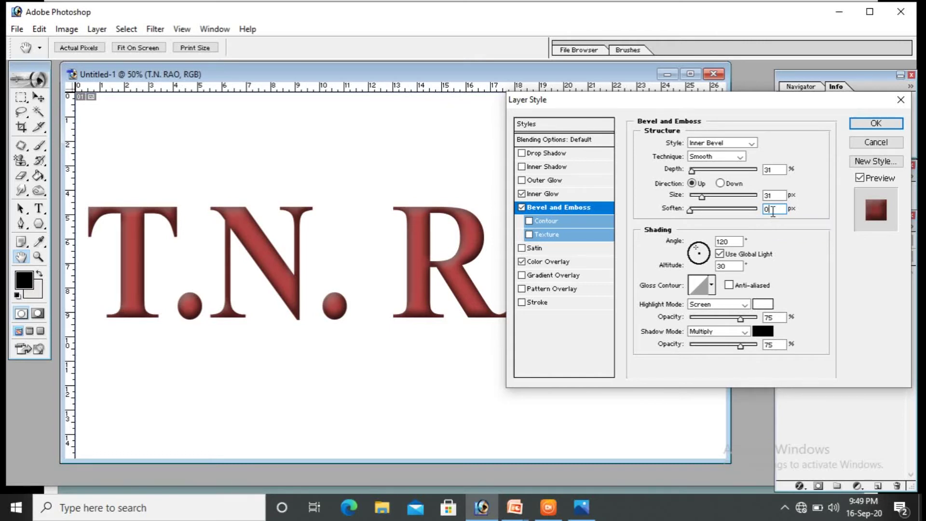
# - Set the bevel's soften value to 2 px and its shading angle to 150°
pyautogui.press('BackSpace')
pyautogui.write('2')
pyautogui.click(735, 240)
pyautogui.press('BackSpace')
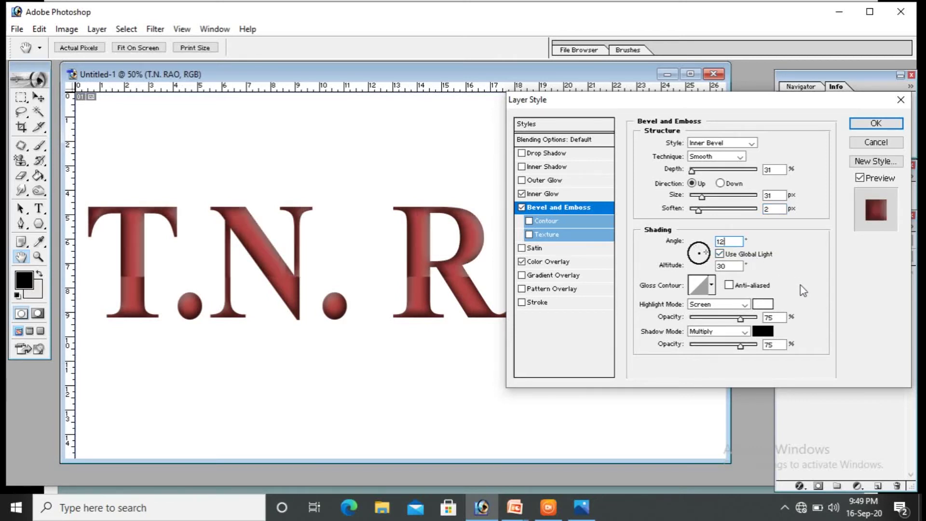
pyautogui.press('BackSpace')
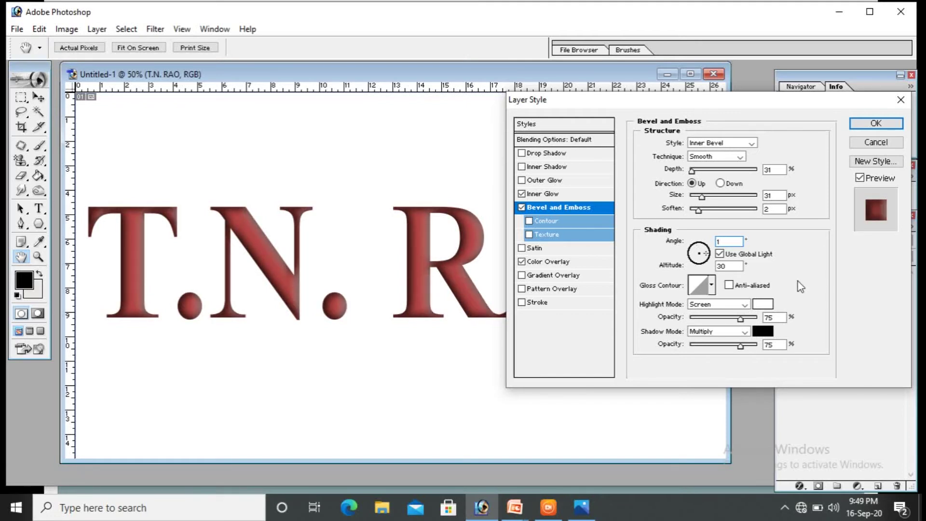
pyautogui.write('50')
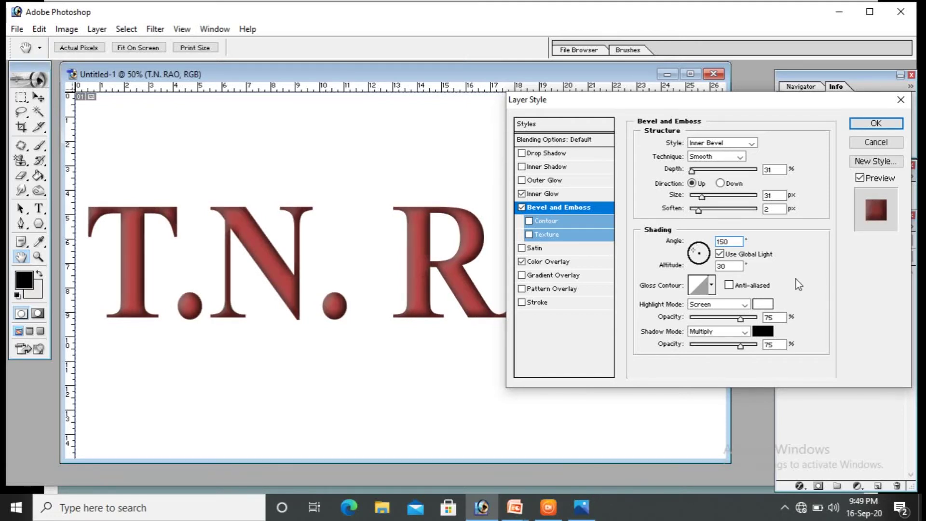
# - Turn off Use Global Light for the bevel shading and set its gloss contour to Ring - Triple
pyautogui.click(719, 255)
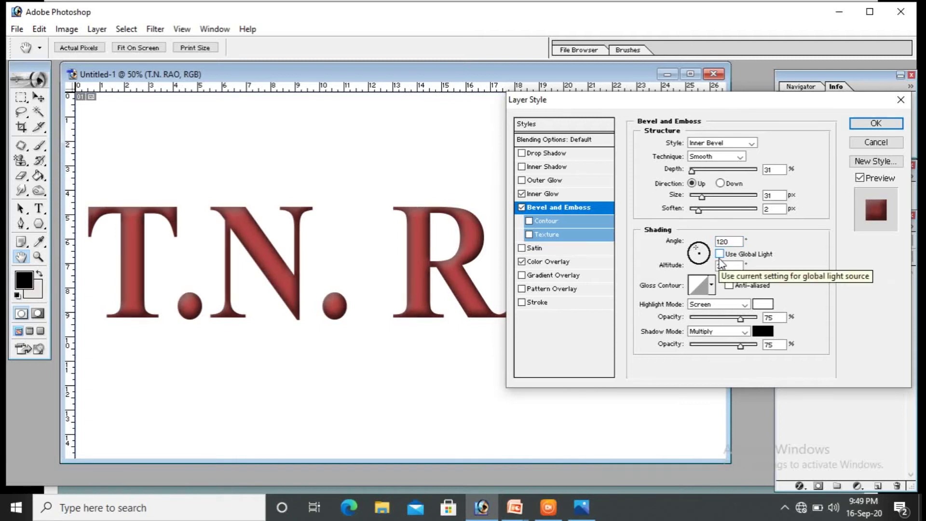
pyautogui.click(721, 253)
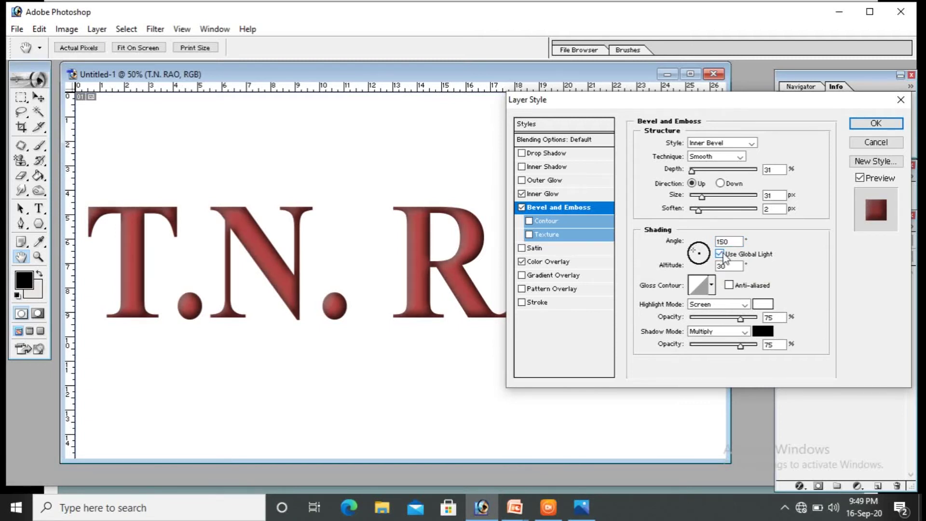
pyautogui.click(720, 254)
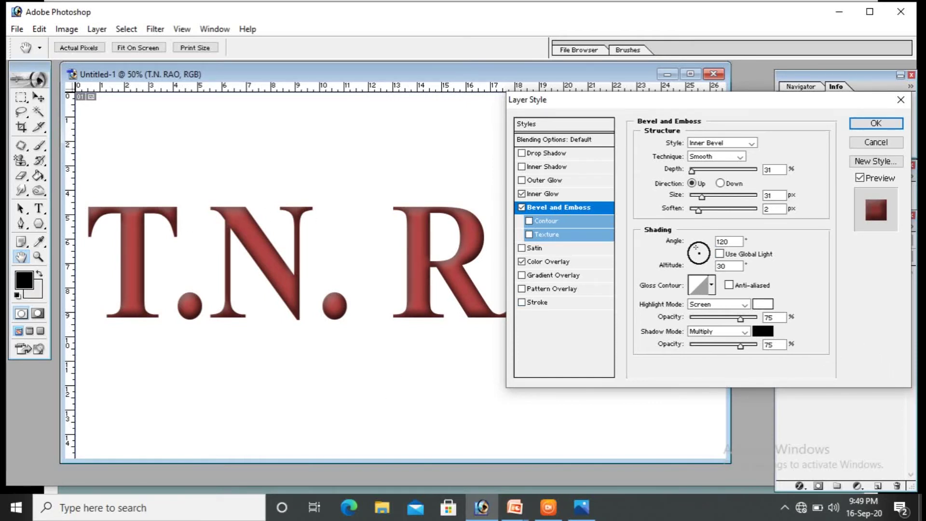
pyautogui.click(712, 286)
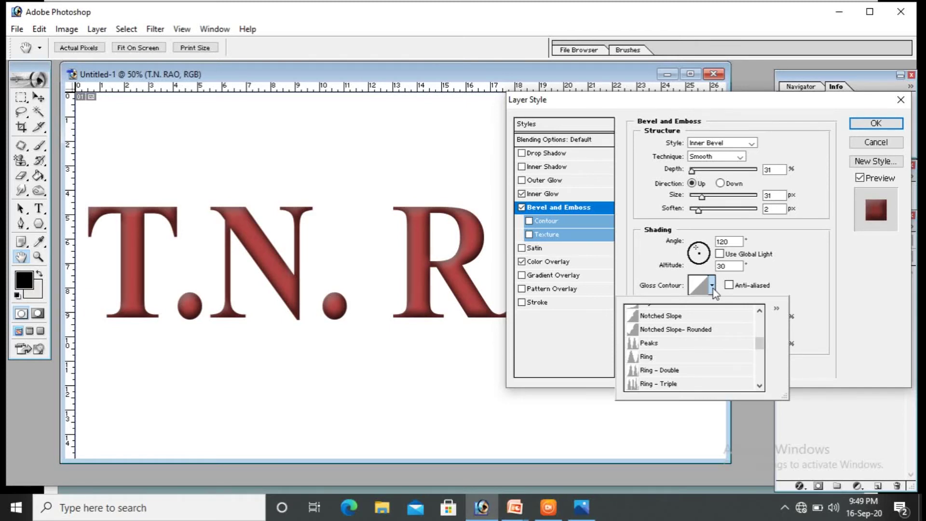
pyautogui.click(673, 384)
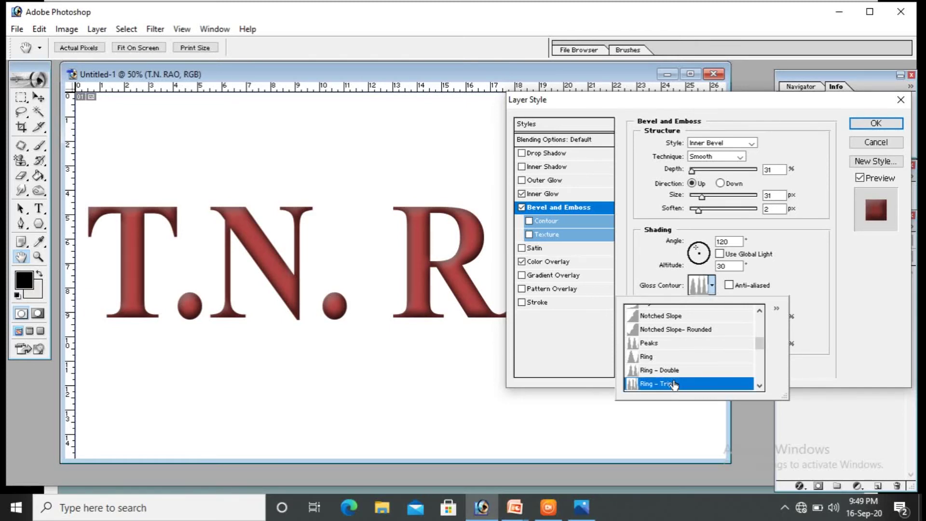
# - Review the preset options of the gloss contour picker, keeping the Small List display
pyautogui.click(777, 309)
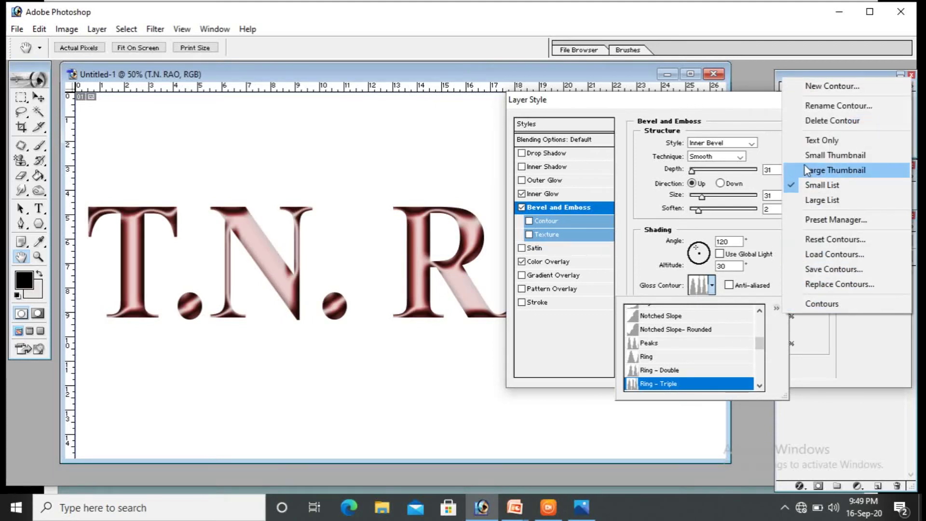
pyautogui.click(820, 184)
pyautogui.click(777, 308)
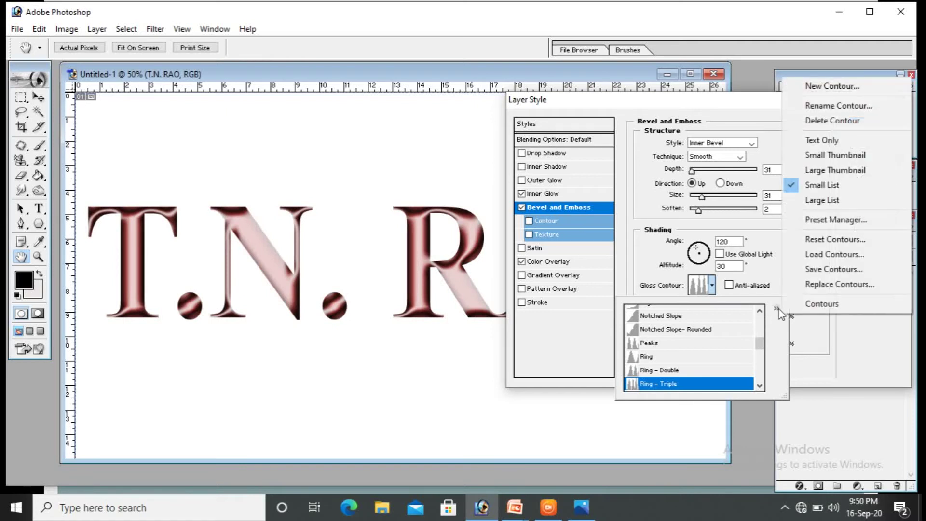
pyautogui.click(760, 306)
pyautogui.click(712, 286)
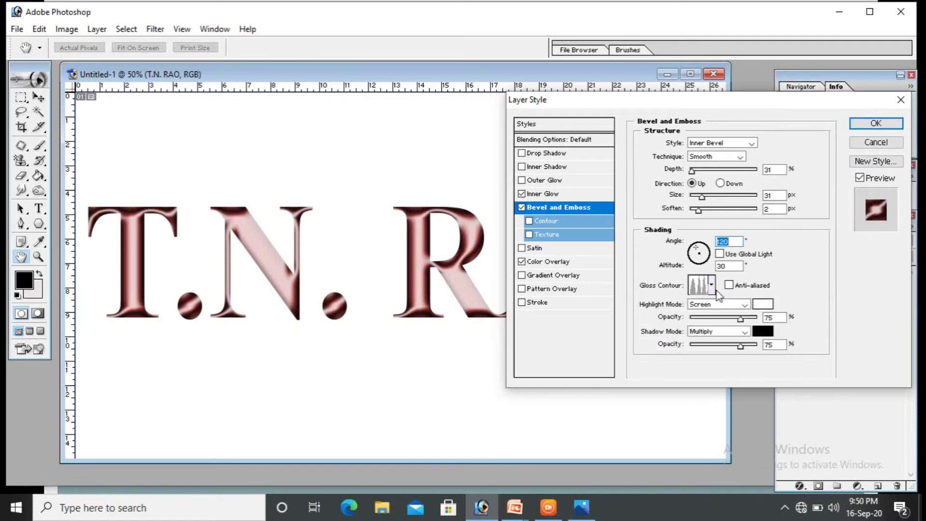
pyautogui.click(713, 288)
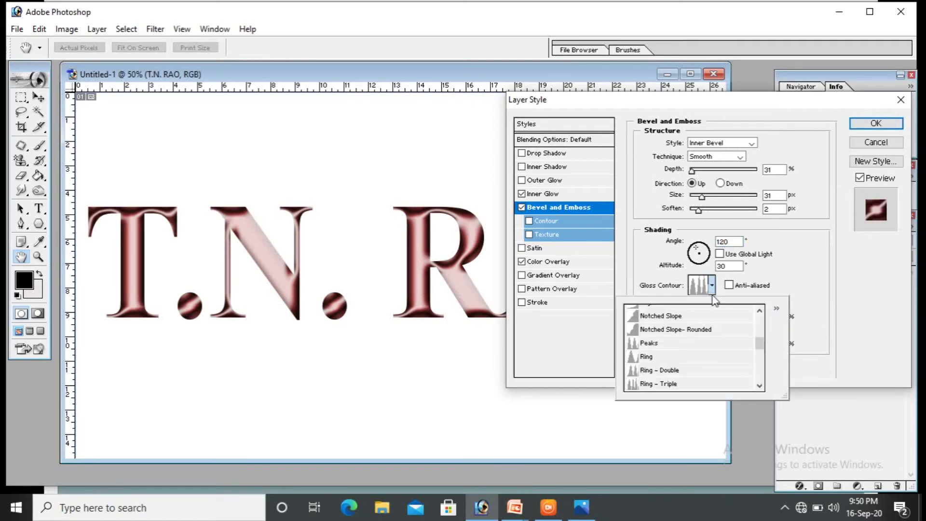
pyautogui.click(776, 309)
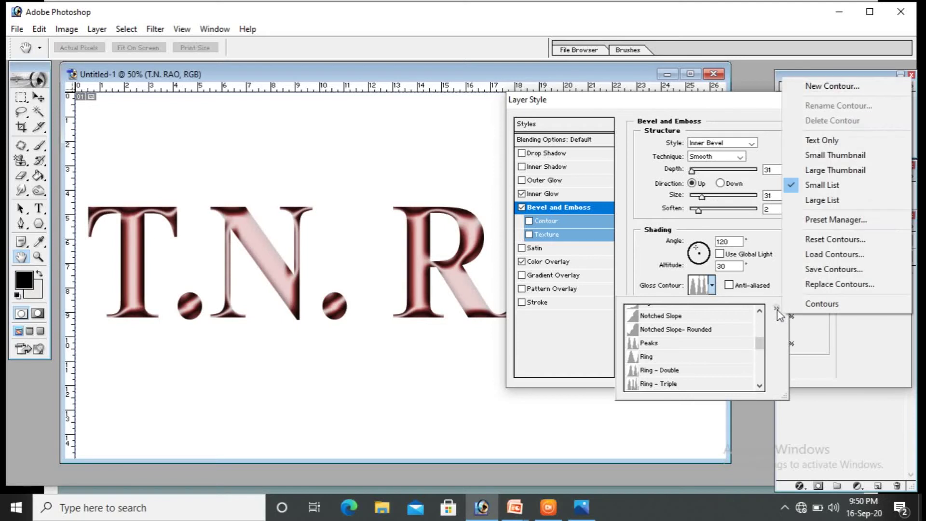
pyautogui.click(821, 185)
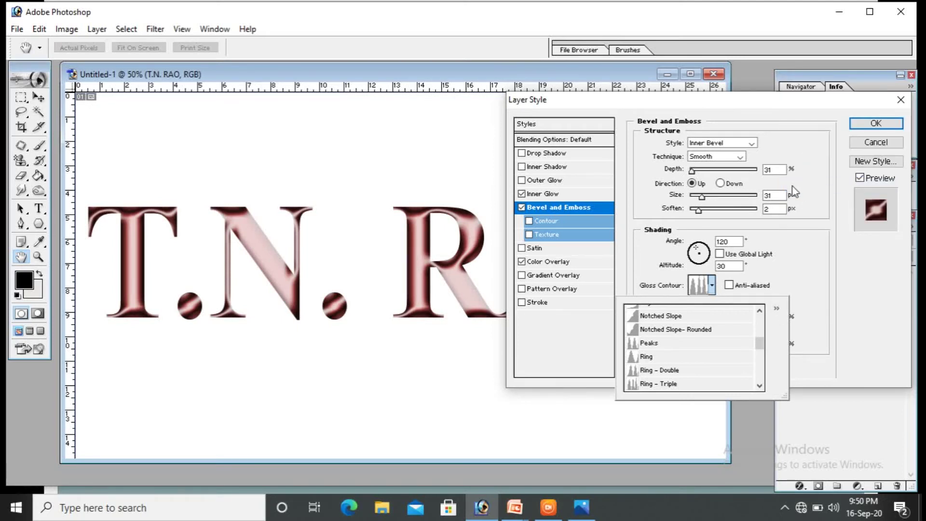
pyautogui.click(775, 309)
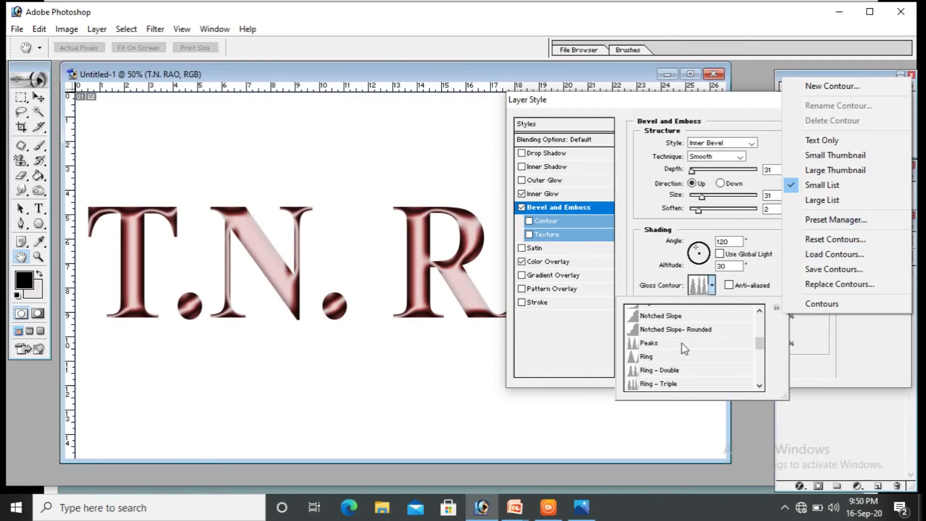
pyautogui.click(775, 309)
pyautogui.click(774, 308)
pyautogui.click(767, 311)
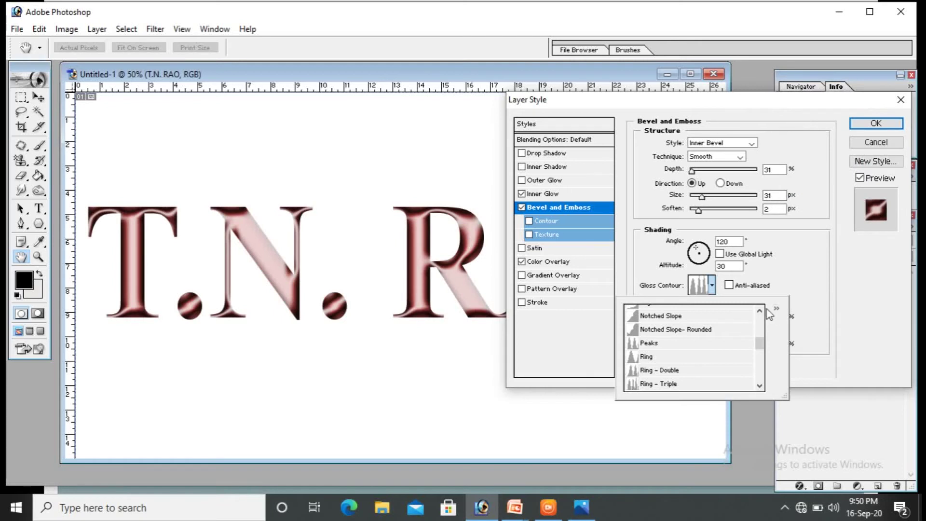
# - Load the Contours preset set for the gloss contour, replacing the current contours
pyautogui.click(712, 286)
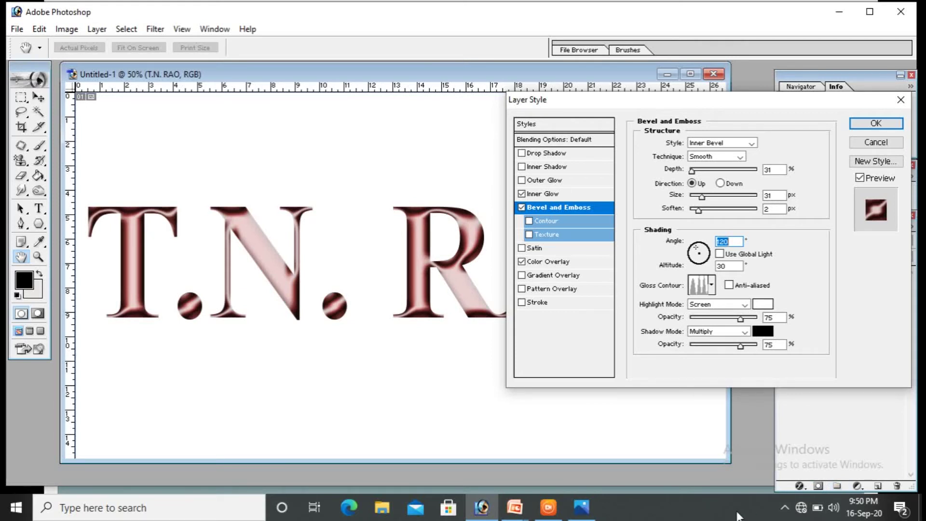
pyautogui.click(713, 285)
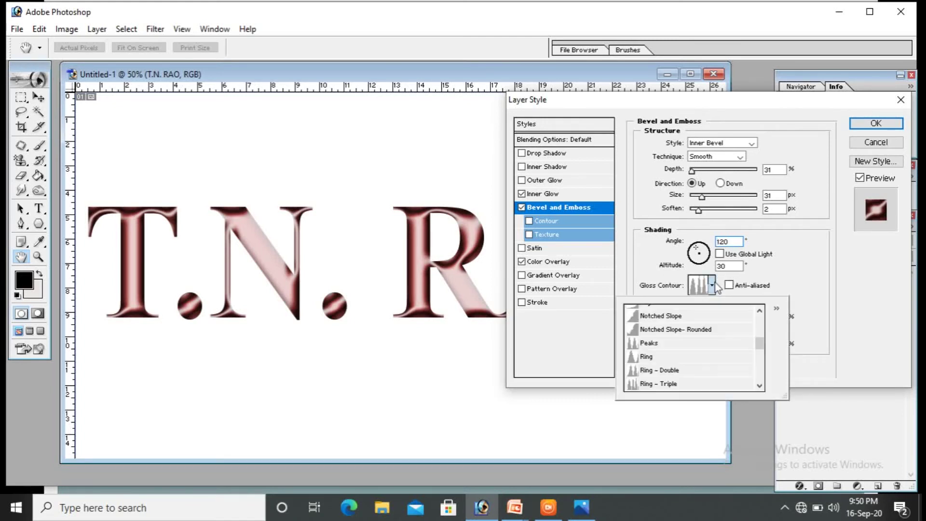
pyautogui.click(776, 308)
pyautogui.click(820, 304)
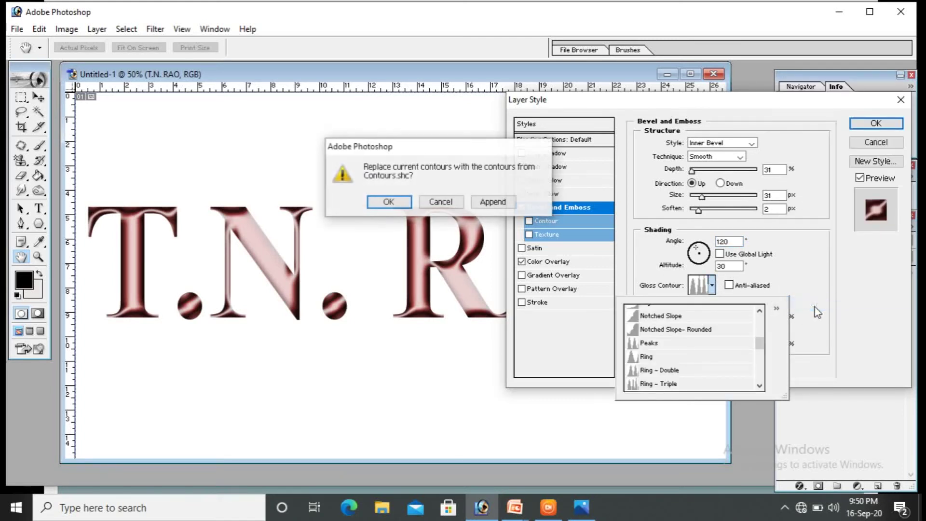
pyautogui.click(389, 202)
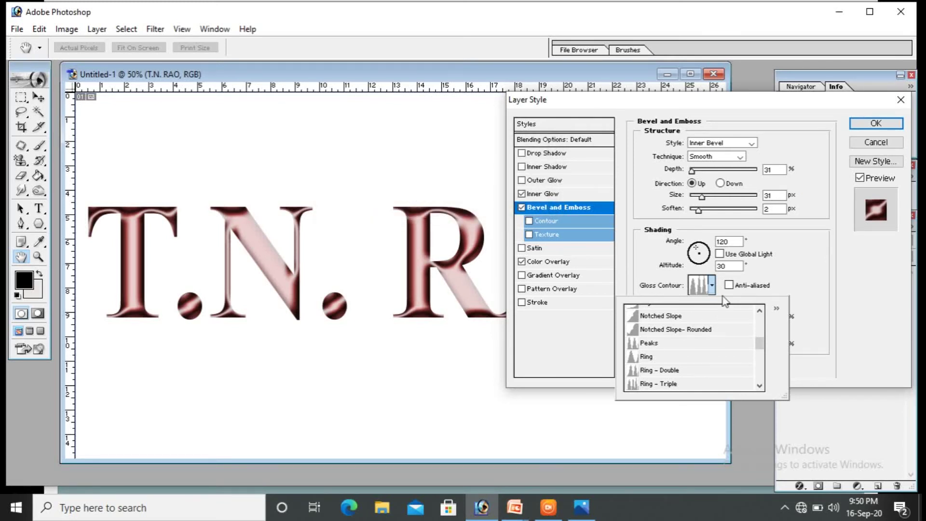
pyautogui.click(777, 309)
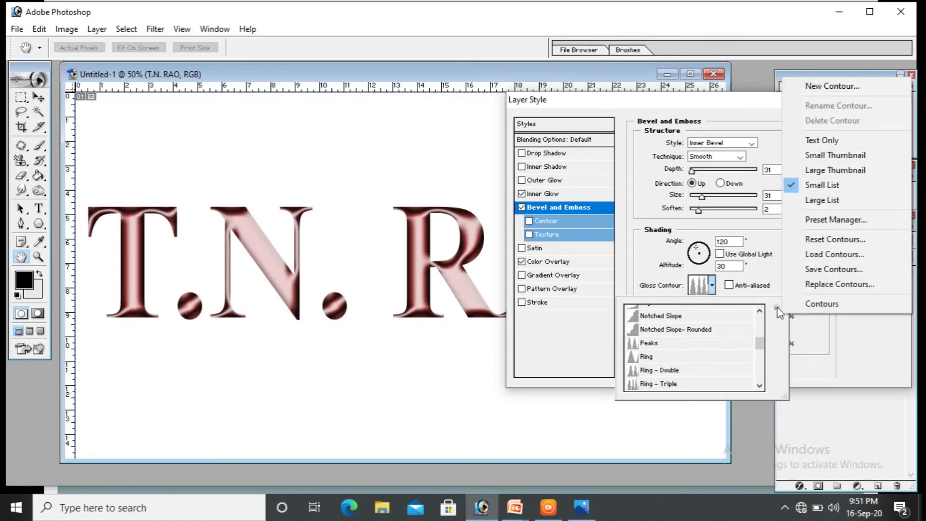
pyautogui.click(779, 312)
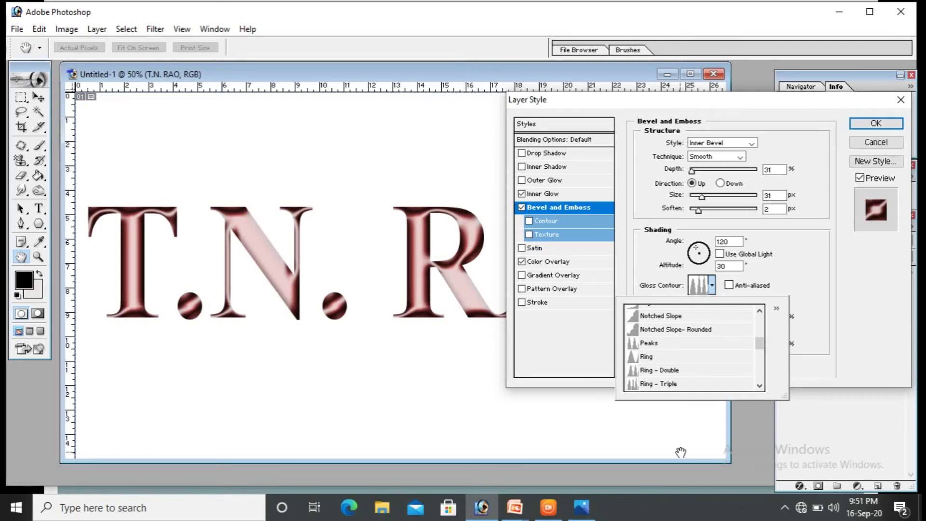
pyautogui.click(778, 308)
pyautogui.click(777, 307)
pyautogui.click(713, 285)
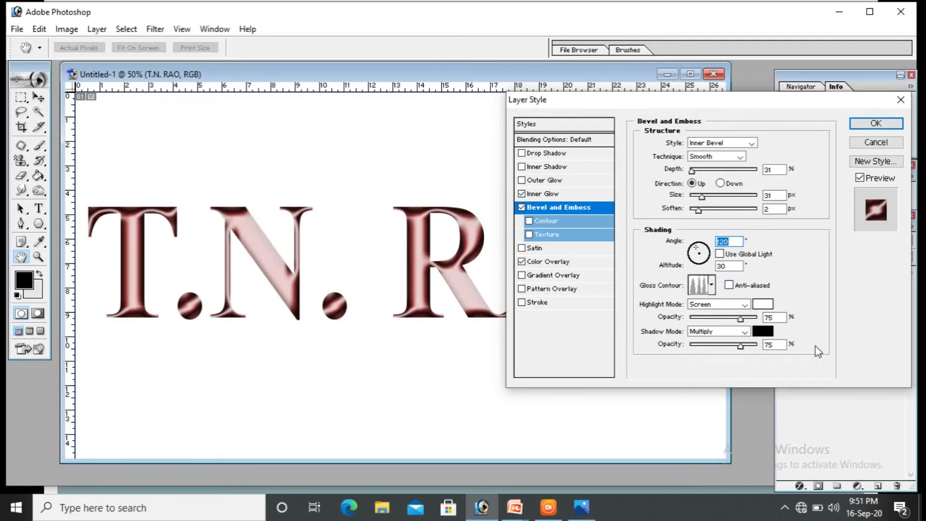
# - Set the bevel's highlight opacity to 74%, trying 70% and 75% first
pyautogui.click(779, 317)
pyautogui.press('BackSpace')
pyautogui.press('BackSpace')
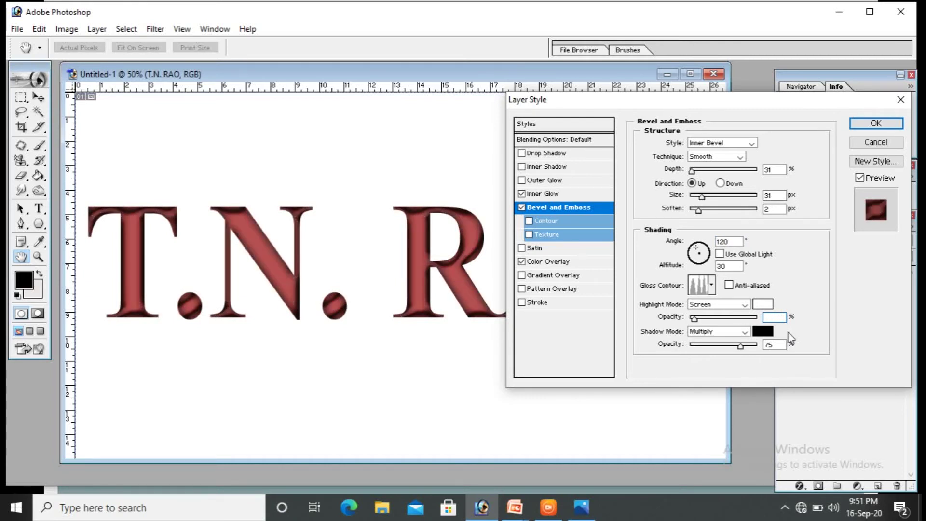
pyautogui.write('70')
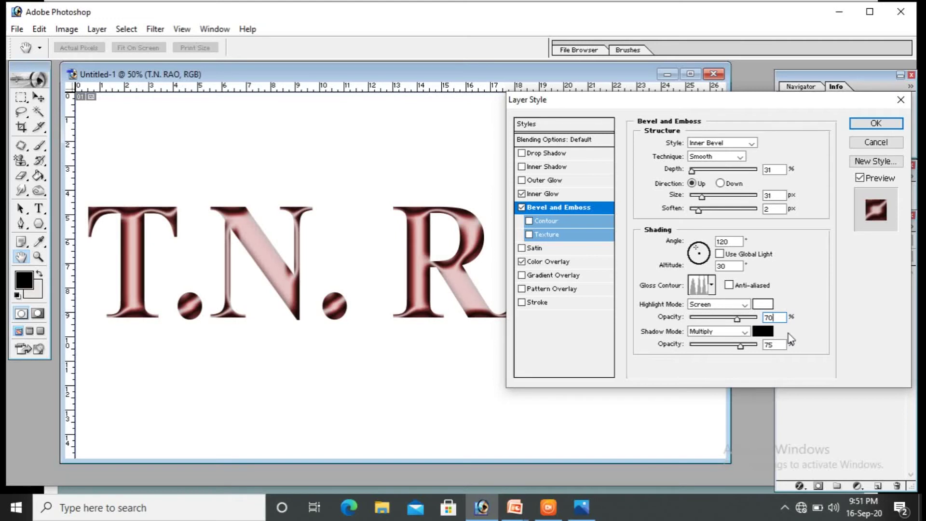
pyautogui.press('BackSpace')
pyautogui.write('0')
pyautogui.press('BackSpace')
pyautogui.write('5')
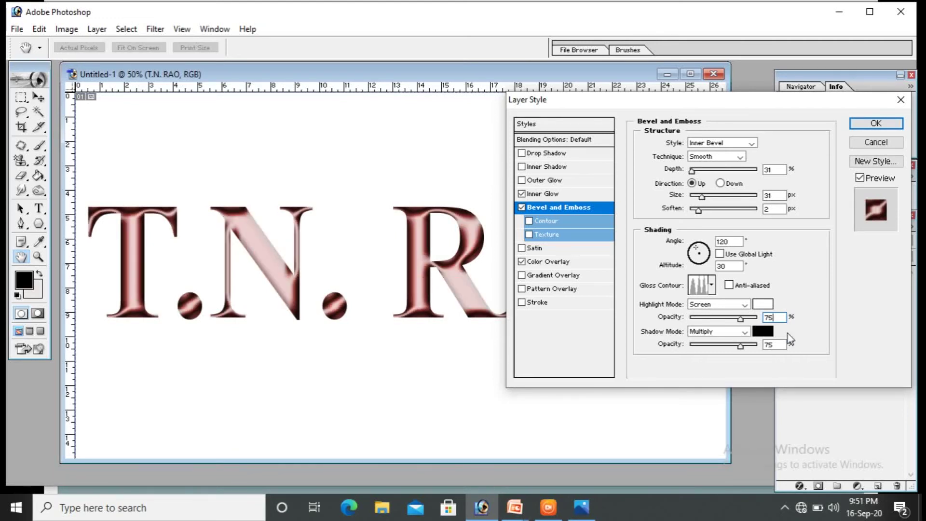
pyautogui.press('BackSpace')
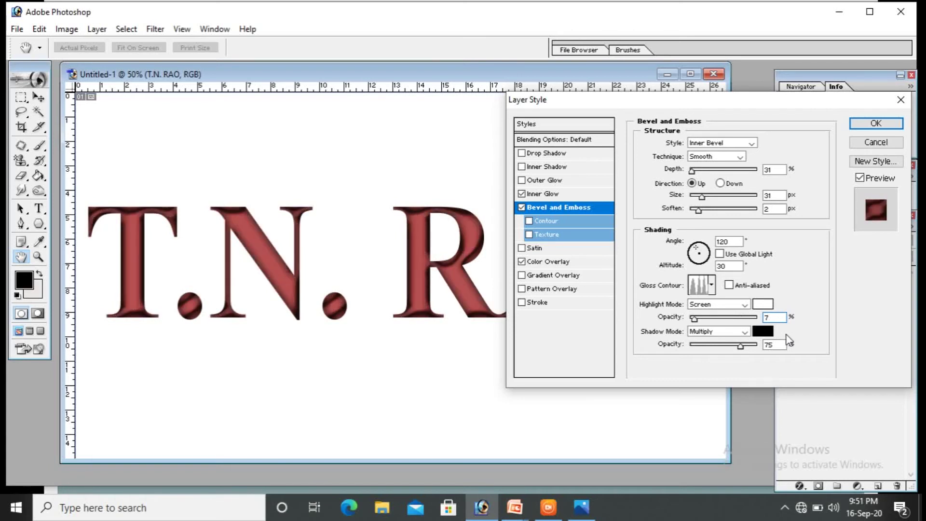
pyautogui.write('4')
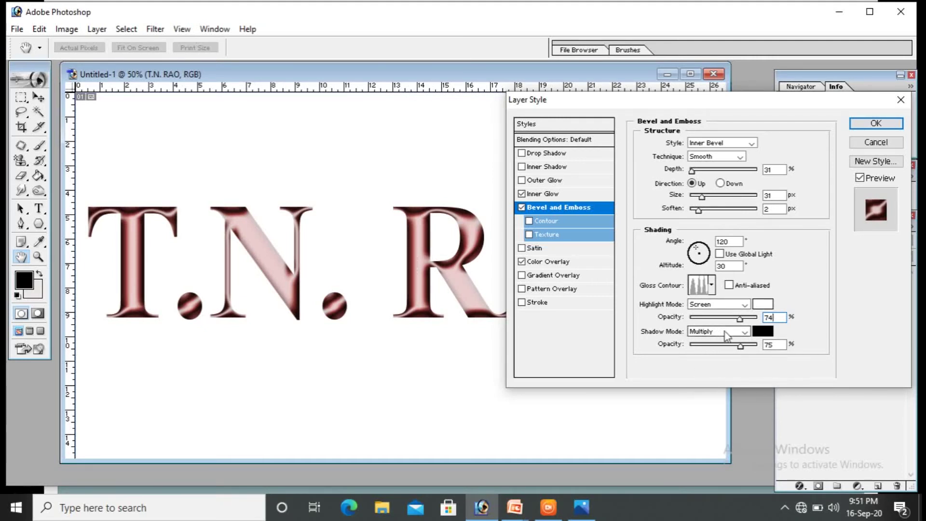
# - Set the bevel's shadow mode to Linear Burn and its shadow opacity to 0%
pyautogui.click(745, 333)
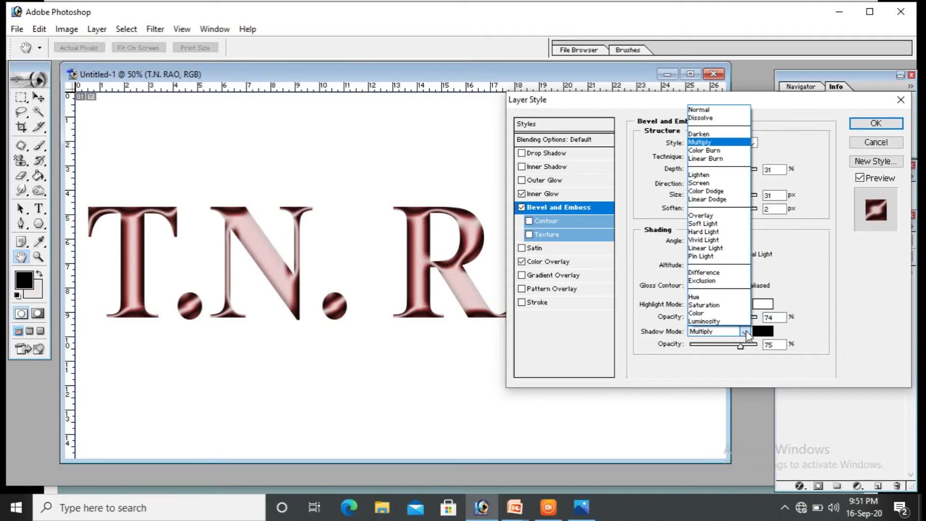
pyautogui.click(715, 162)
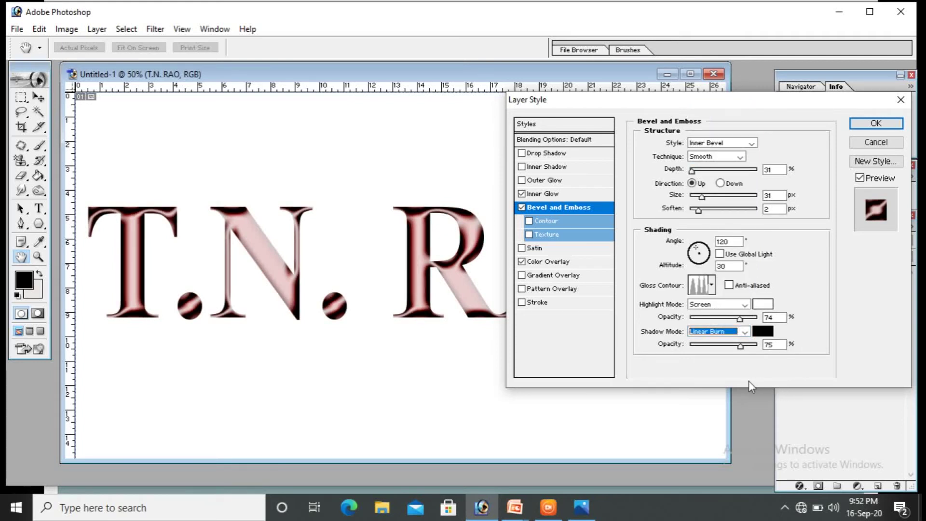
pyautogui.click(779, 345)
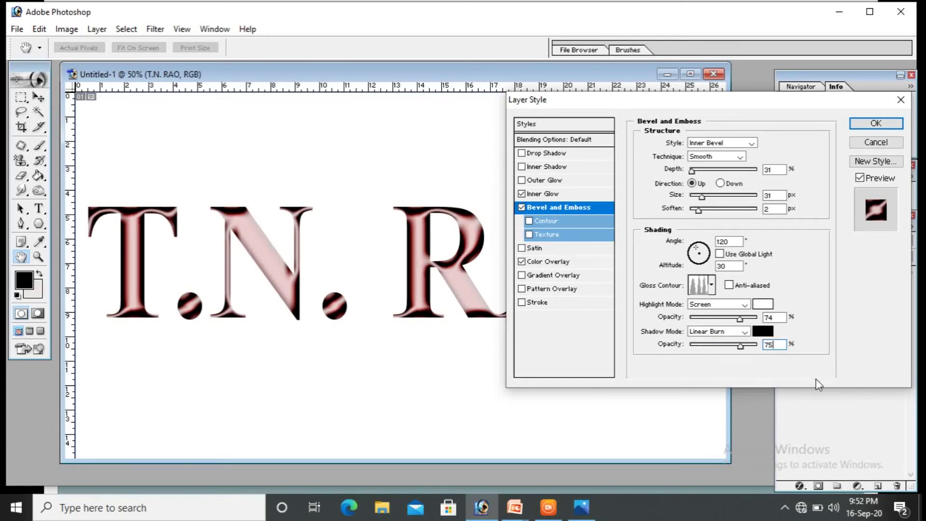
pyautogui.press('BackSpace')
pyautogui.press('BackSpace')
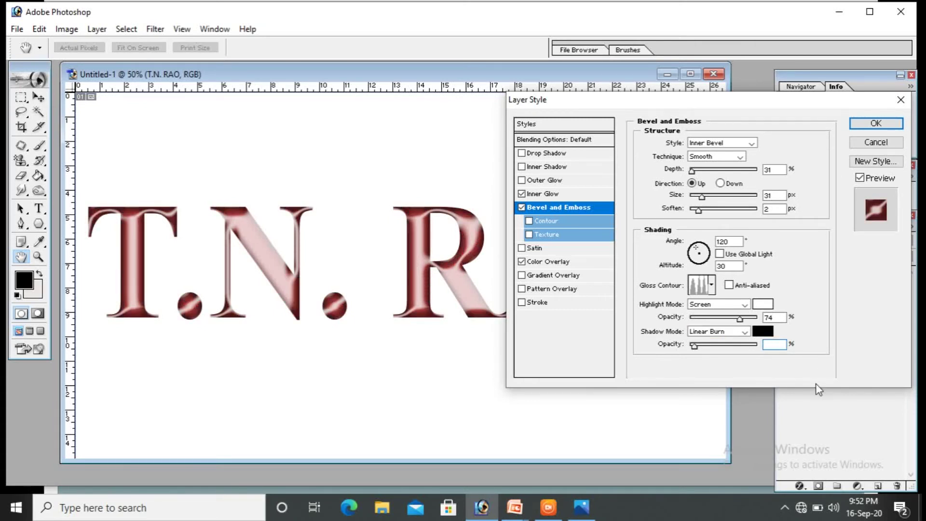
pyautogui.write('0')
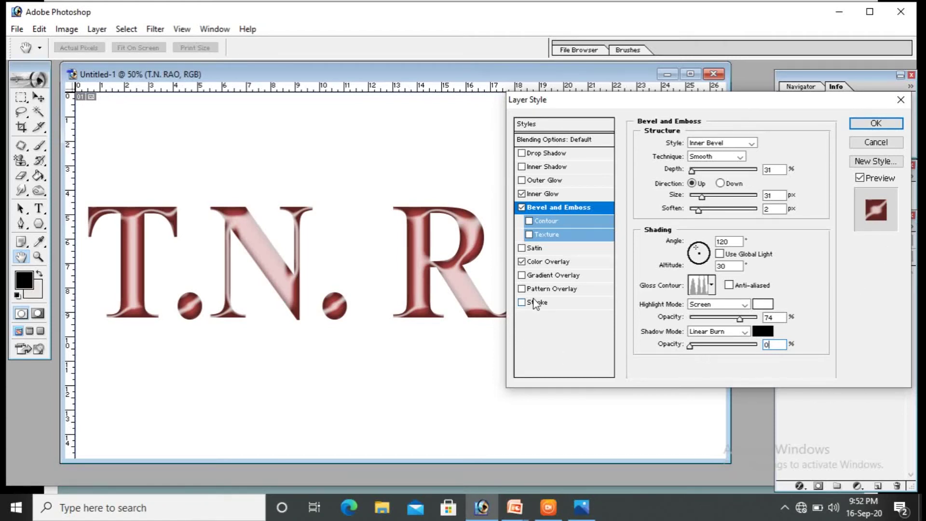
# - Enable the bevel's Contour option and choose the Ring - Double contour, briefly trying Ring - Triple
pyautogui.click(529, 221)
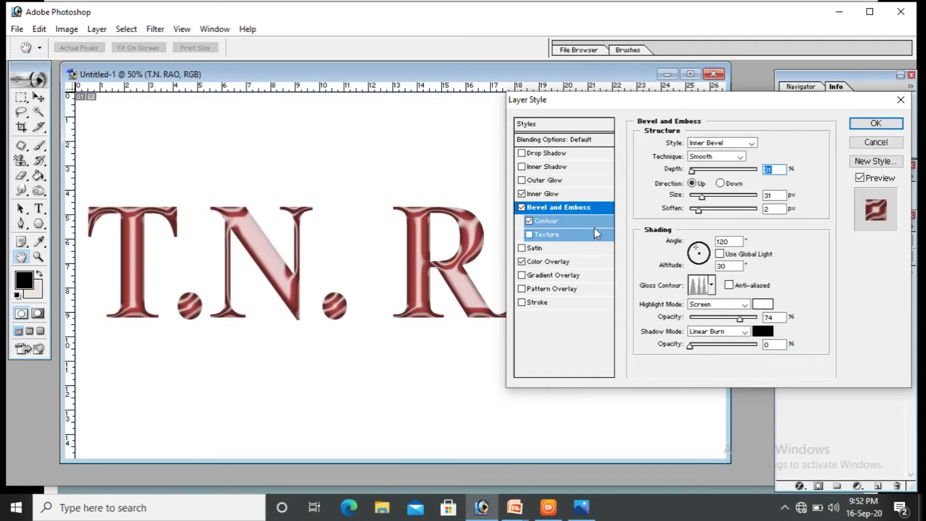
pyautogui.click(580, 221)
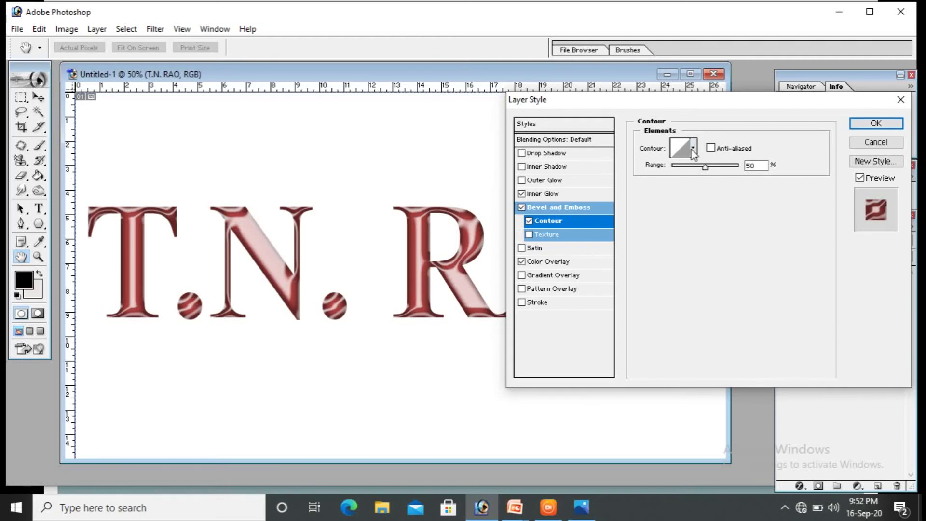
pyautogui.click(694, 150)
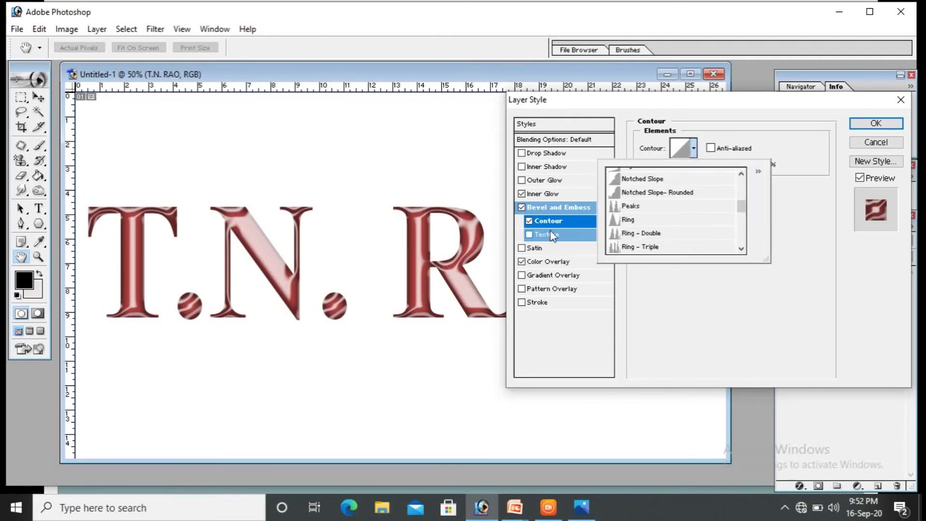
pyautogui.click(644, 236)
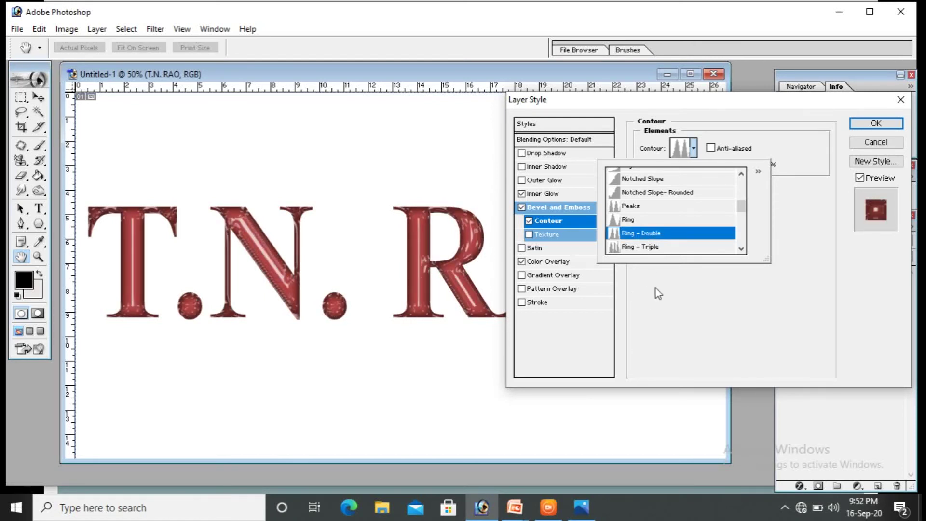
pyautogui.click(634, 248)
pyautogui.click(656, 235)
pyautogui.click(757, 172)
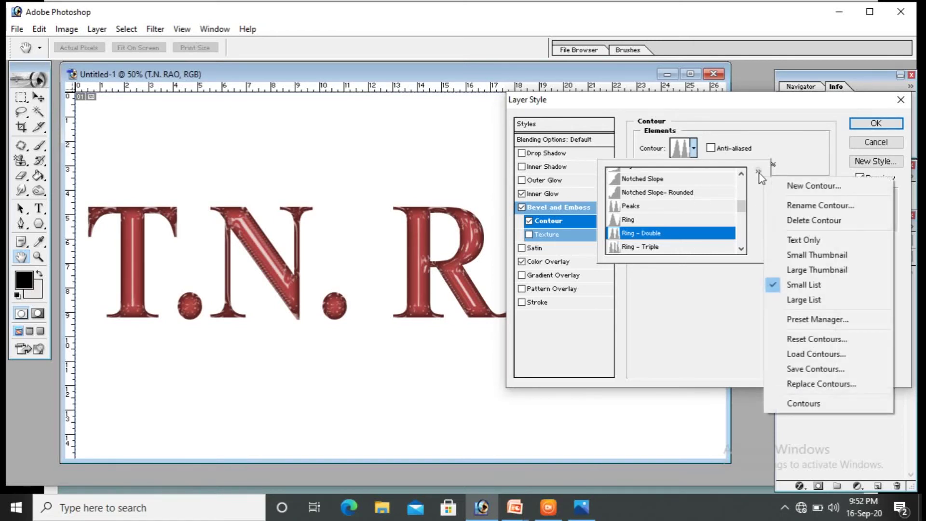
# - Apply the layer style with the Ring - Double contour and duplicate the styled text layer
pyautogui.click(759, 173)
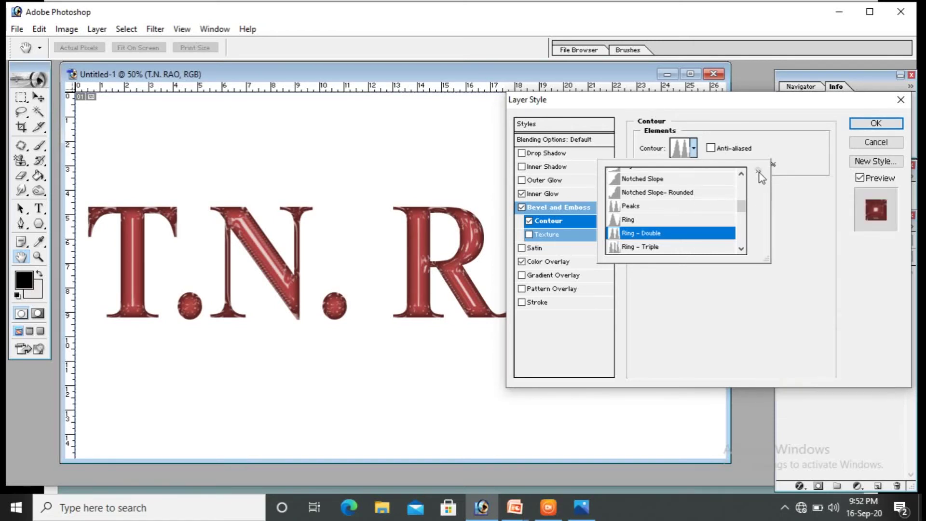
pyautogui.click(693, 150)
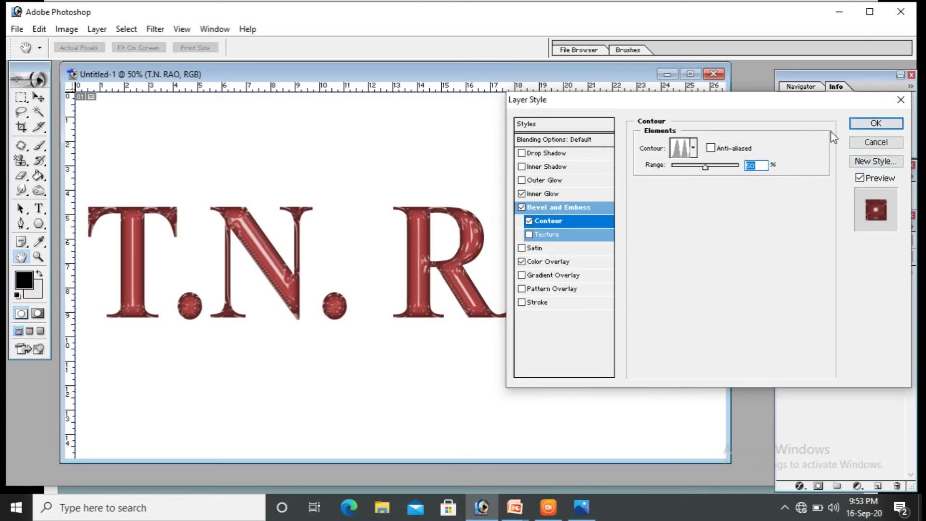
pyautogui.click(874, 123)
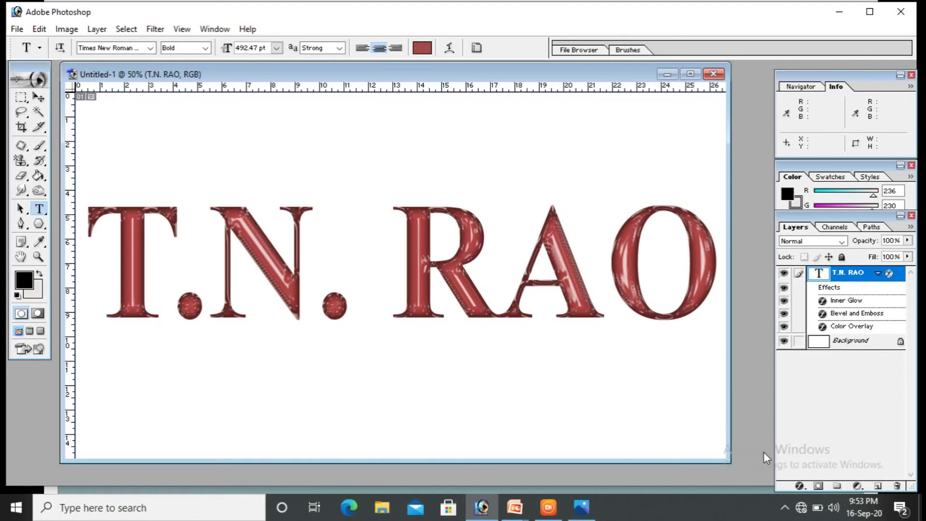
pyautogui.hotkey('ctrl', 'j')
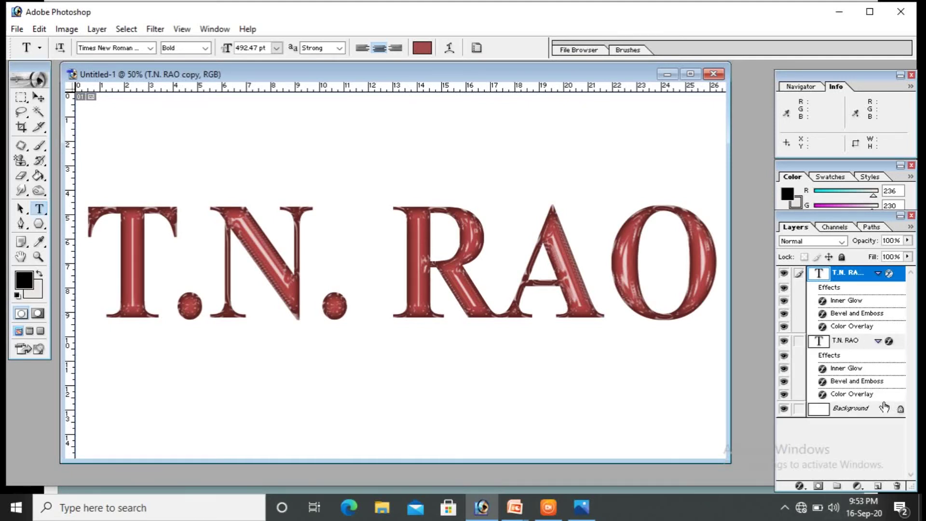
# - Set the Bevel and Emboss altitude of the duplicated text layer to 45°, trying 44° and 48° first
pyautogui.doubleClick(834, 316)
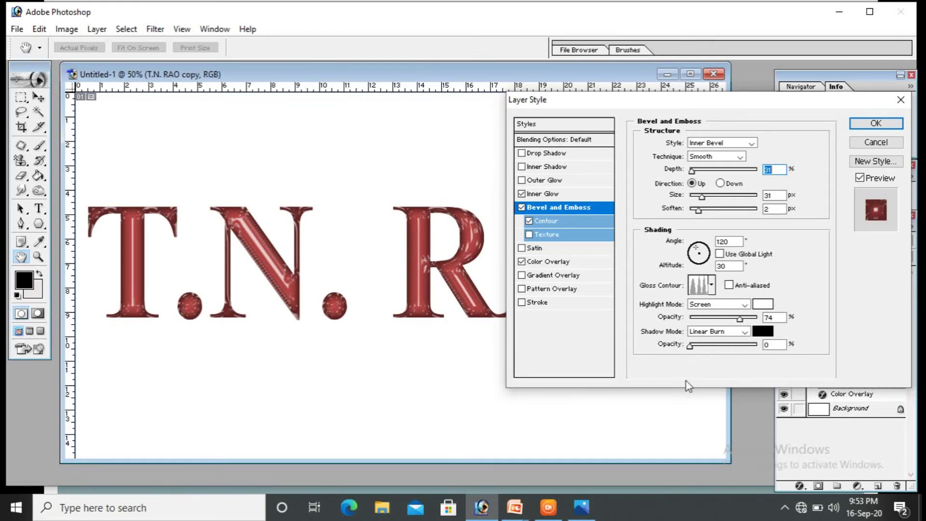
pyautogui.click(738, 265)
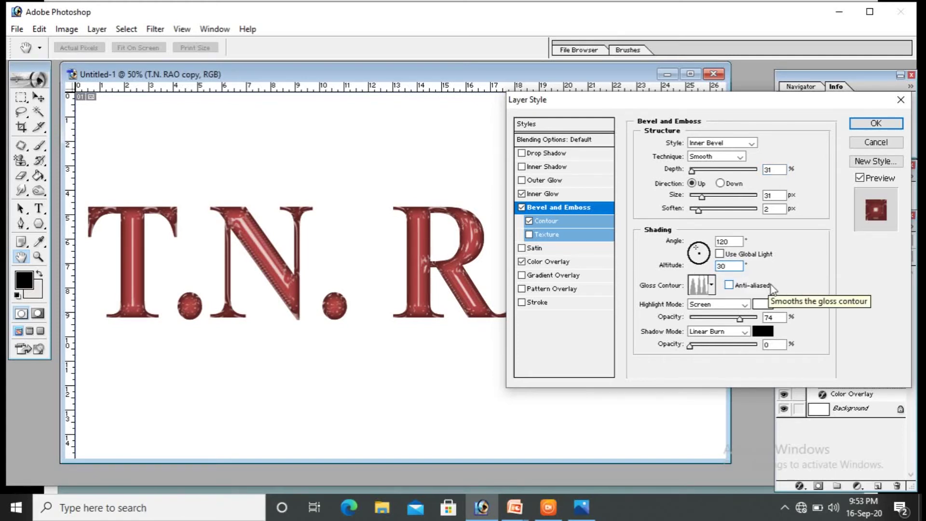
pyautogui.press('BackSpace')
pyautogui.press('BackSpace')
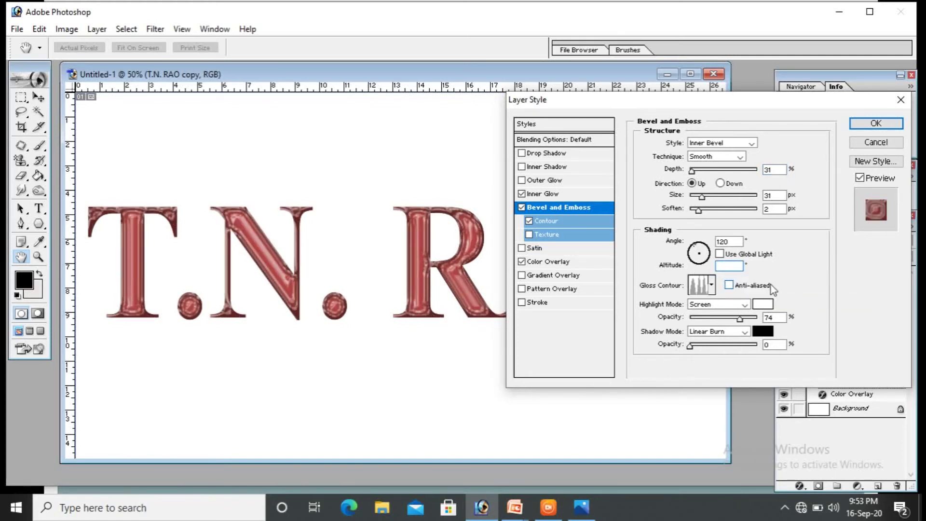
pyautogui.write('45')
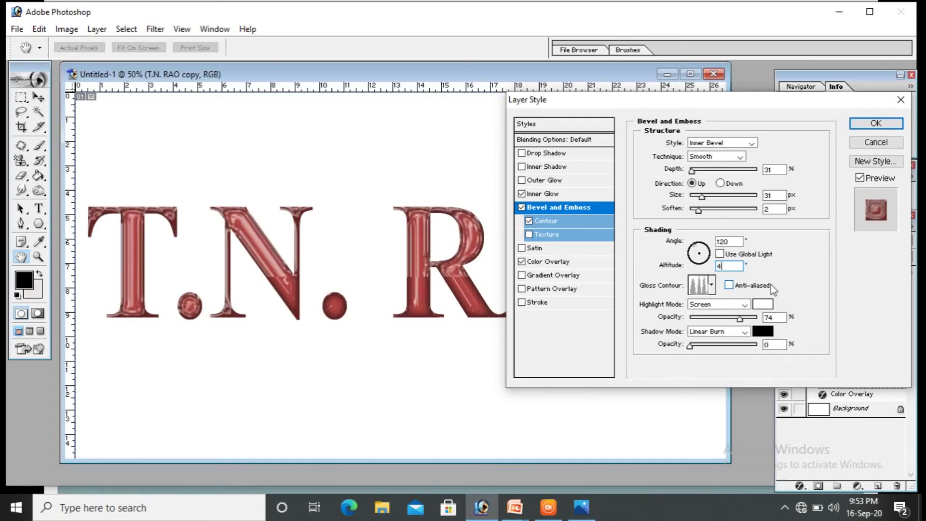
pyautogui.press('BackSpace')
pyautogui.write('4')
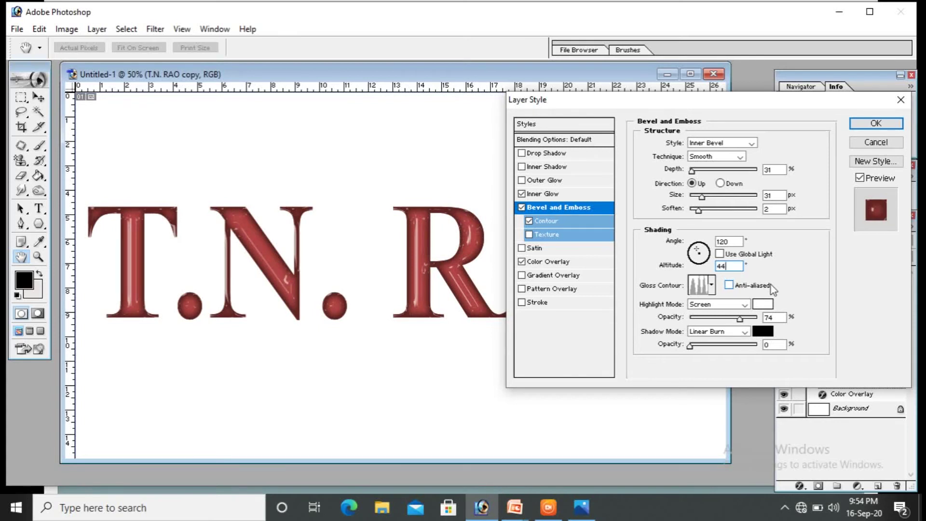
pyautogui.press('BackSpace')
pyautogui.write('8')
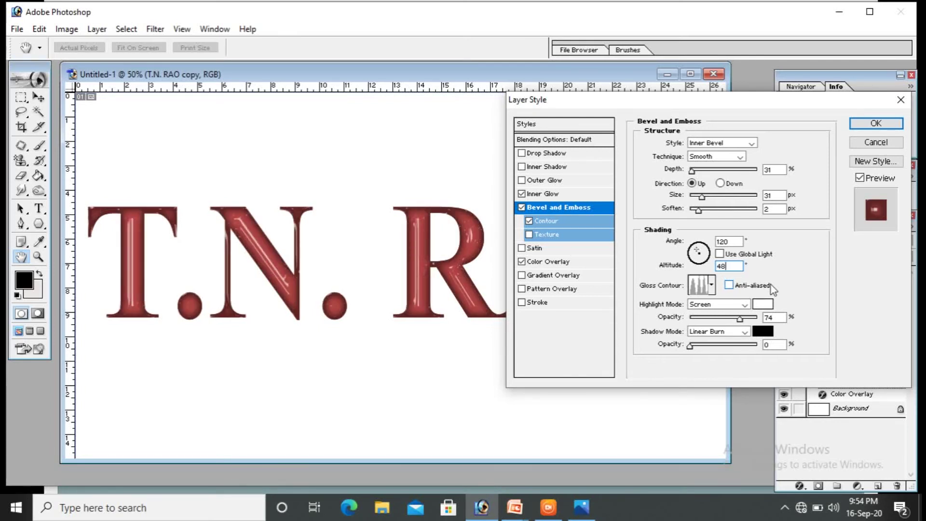
pyautogui.press('BackSpace')
pyautogui.write('5')
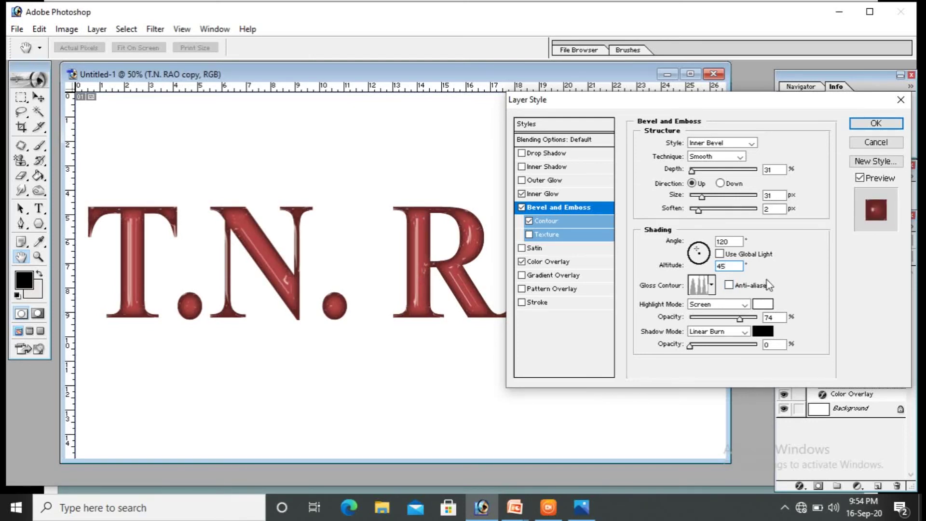
pyautogui.click(887, 121)
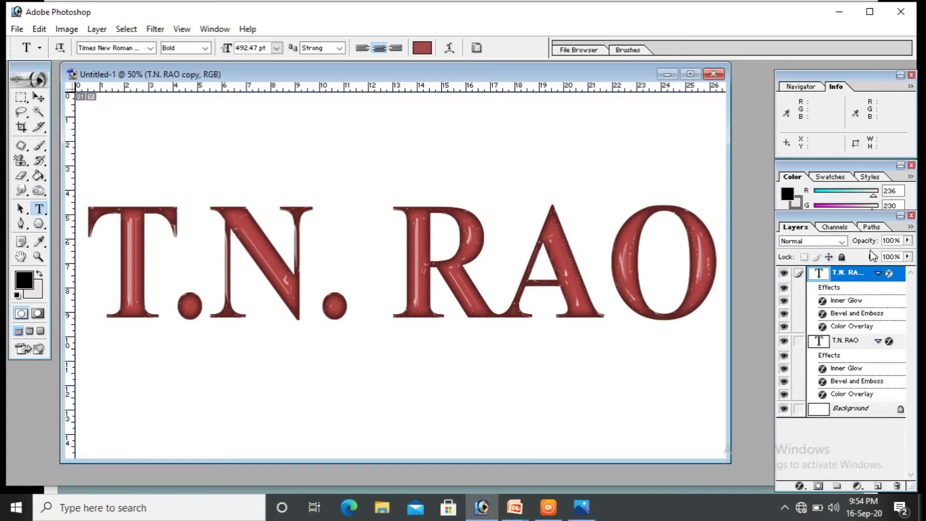
# - Lower the duplicated text layer's opacity to about 62%, trying values between 23% and 92%
pyautogui.click(907, 240)
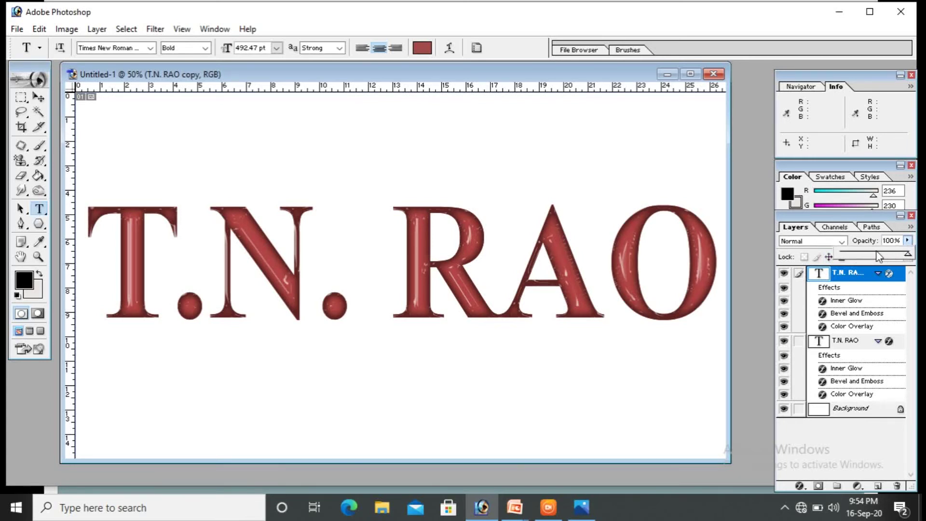
pyautogui.click(858, 254)
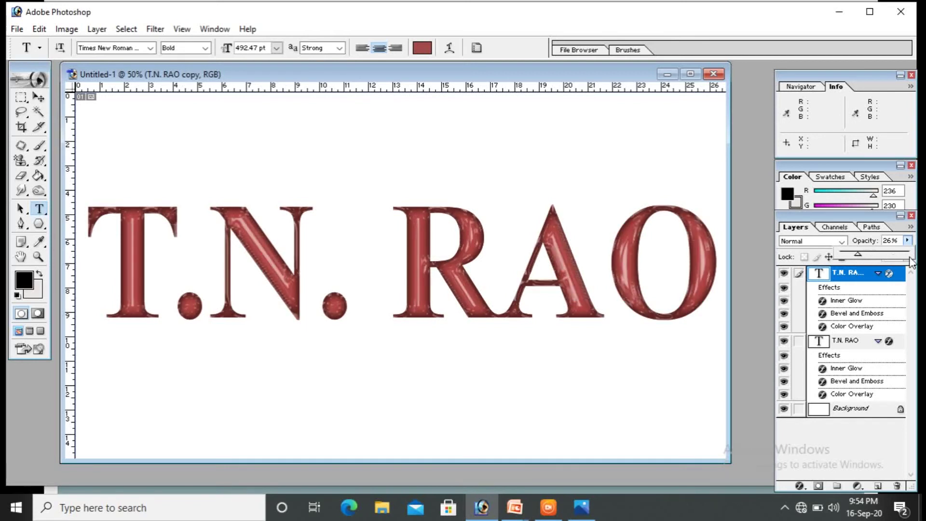
pyautogui.click(882, 254)
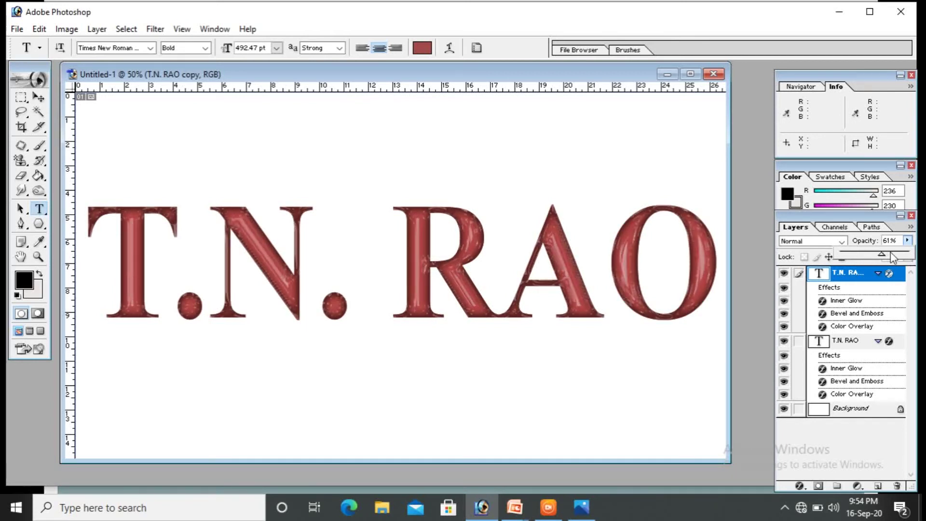
pyautogui.click(894, 253)
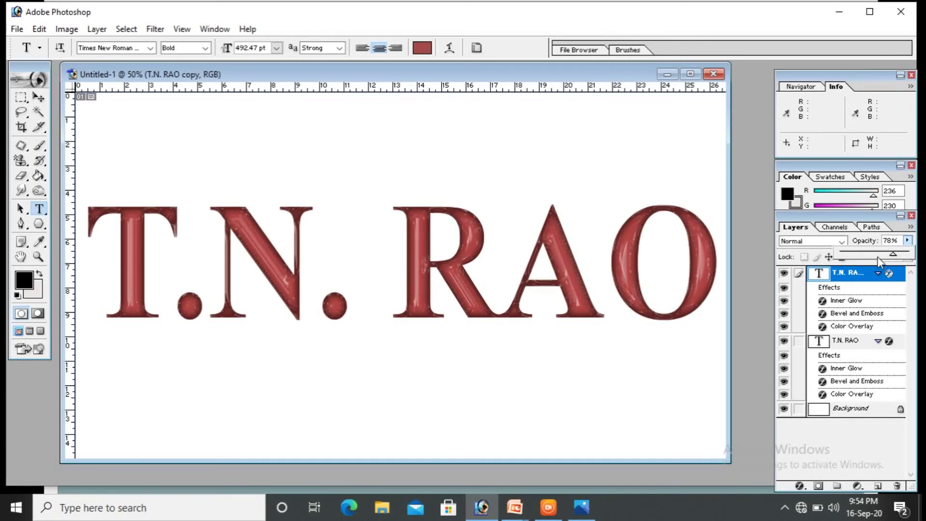
pyautogui.click(878, 254)
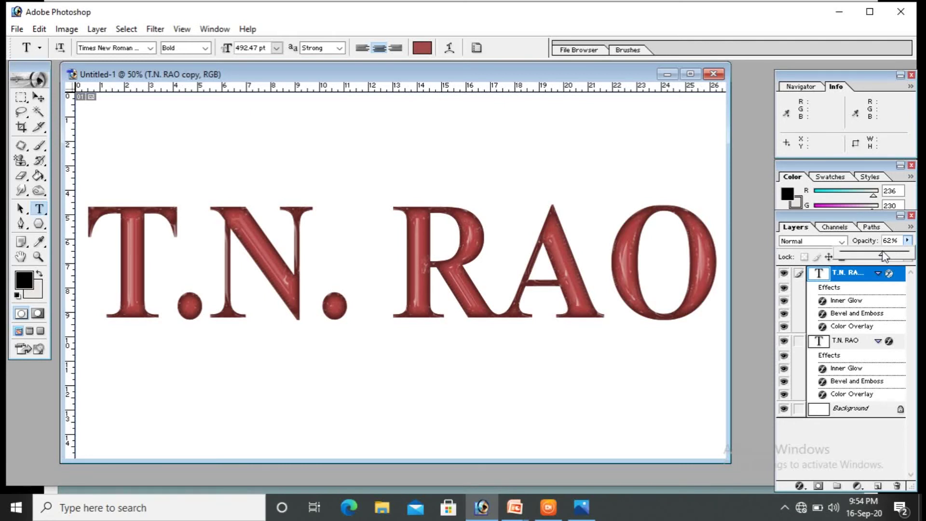
pyautogui.click(857, 256)
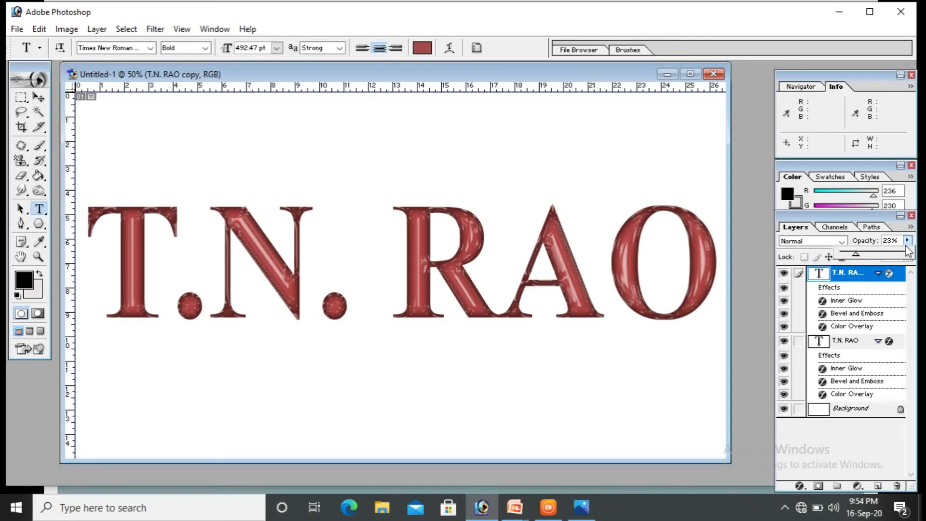
pyautogui.click(900, 254)
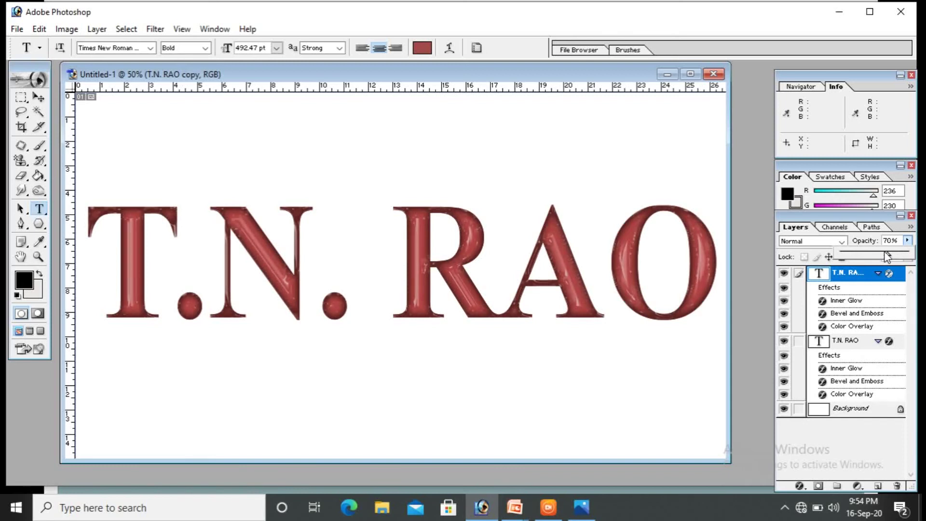
pyautogui.moveTo(891, 257); pyautogui.dragTo(878, 254)
pyautogui.click(883, 257)
pyautogui.click(903, 256)
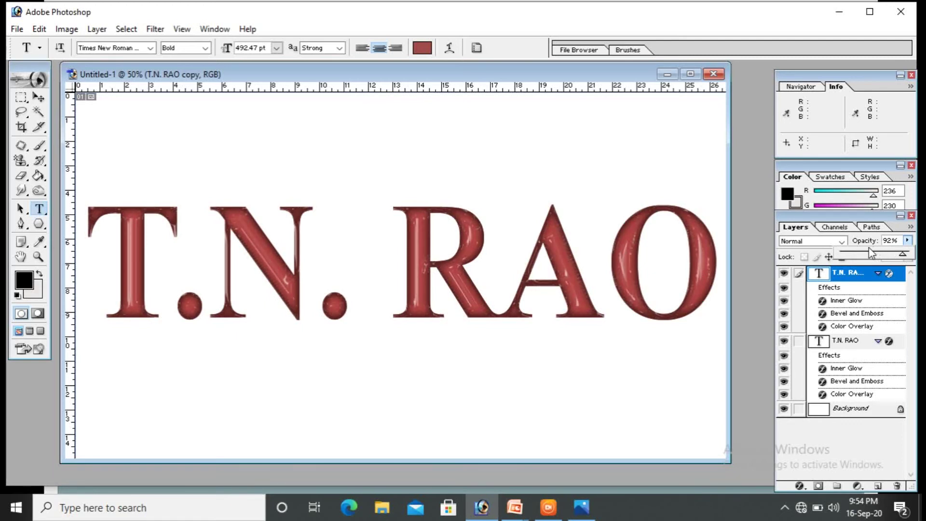
pyautogui.click(885, 256)
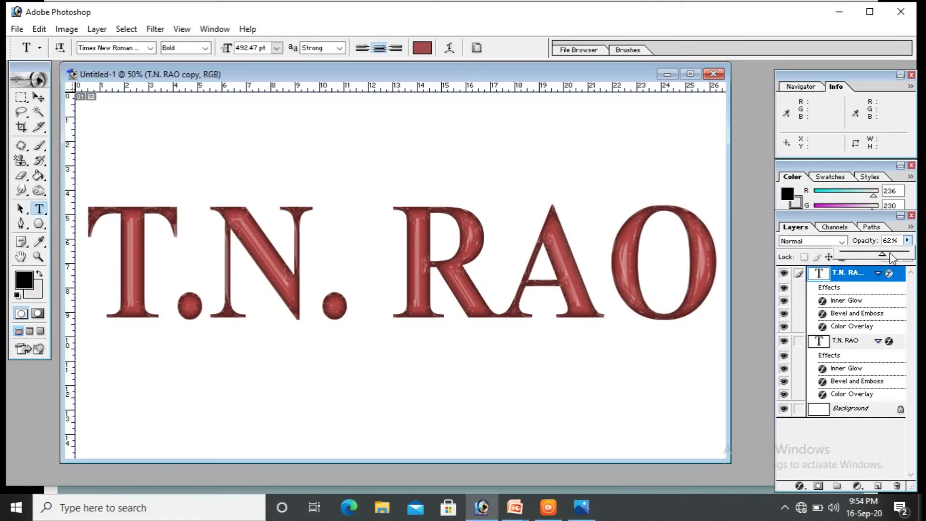
pyautogui.click(889, 254)
pyautogui.click(881, 254)
# - Convert the locked Background into a regular layer named Layer 0
pyautogui.click(900, 411)
pyautogui.click(900, 411)
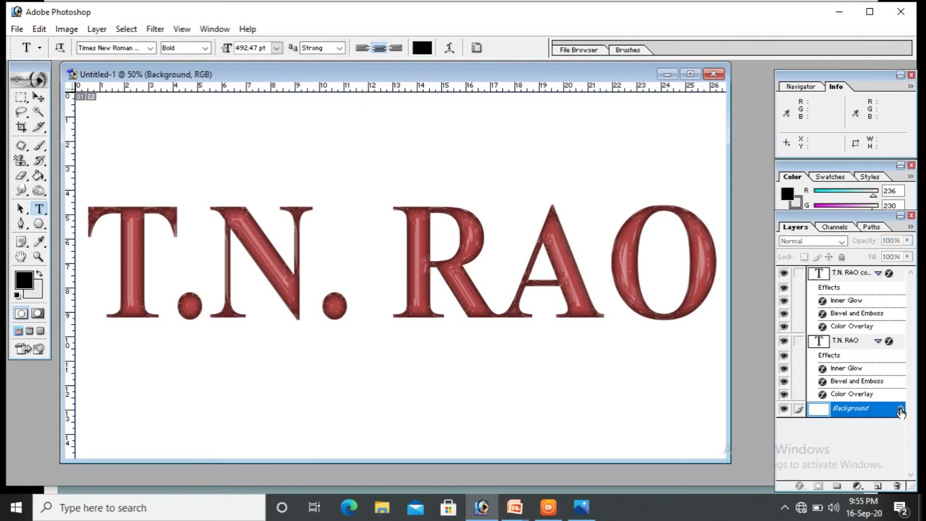
pyautogui.doubleClick(900, 411)
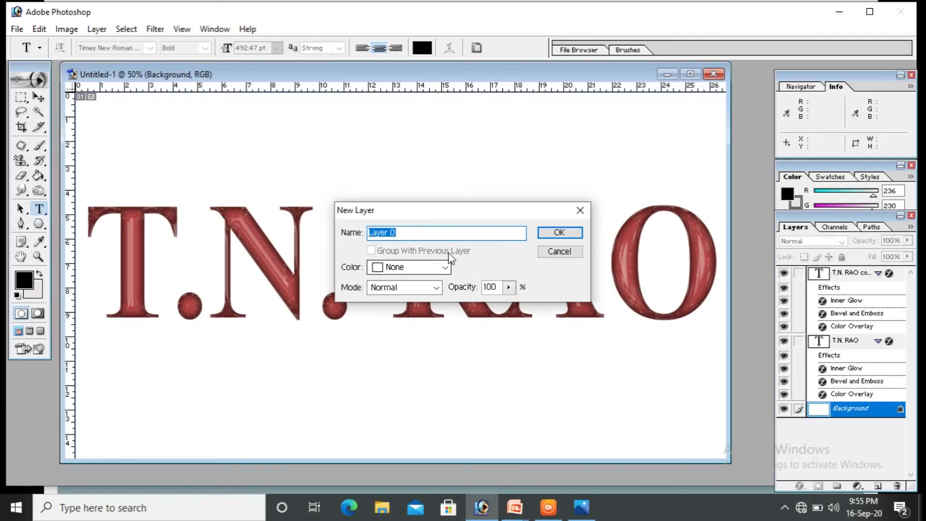
pyautogui.click(559, 233)
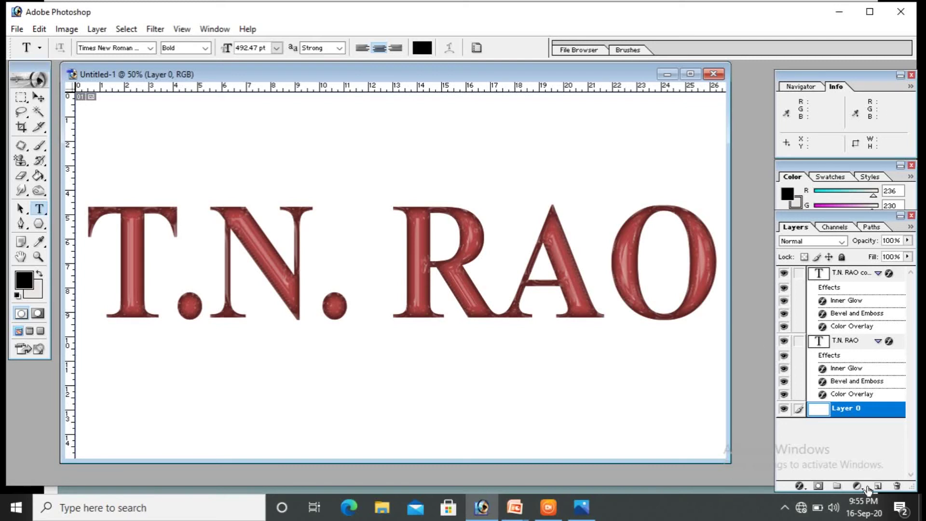
# - Add a Gradient Overlay effect to Layer 0 and set its style to Radial
pyautogui.click(800, 486)
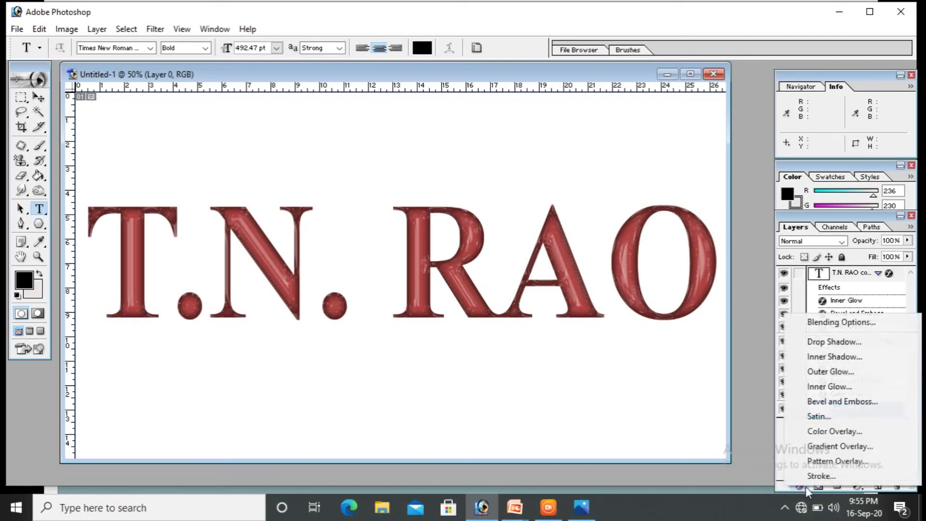
pyautogui.click(818, 447)
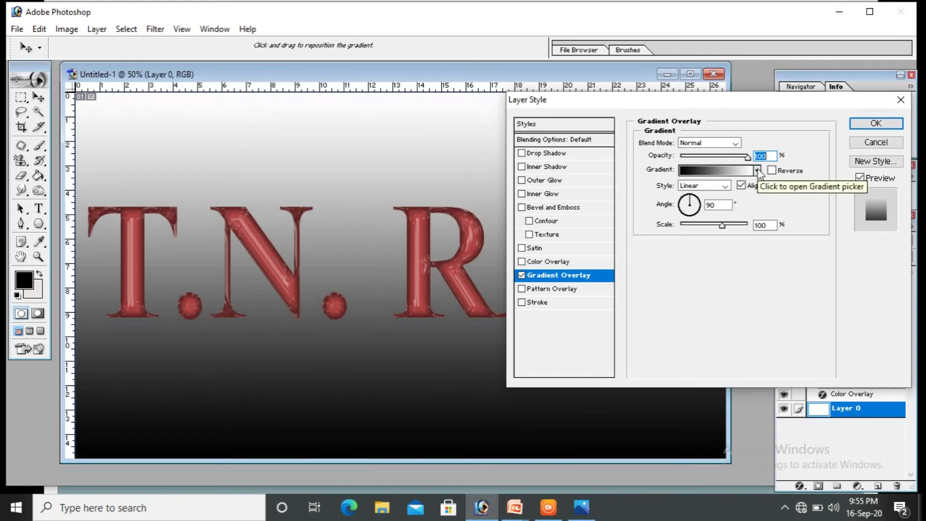
pyautogui.click(725, 187)
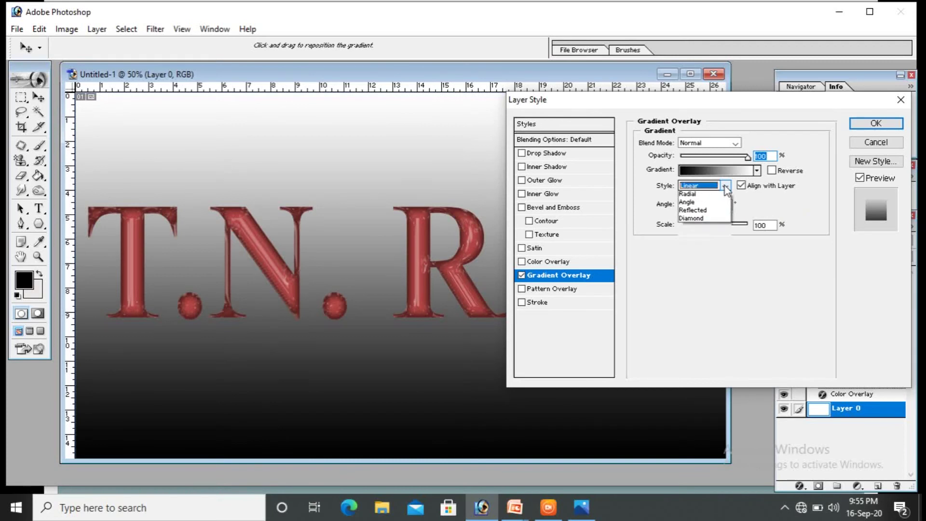
pyautogui.click(707, 205)
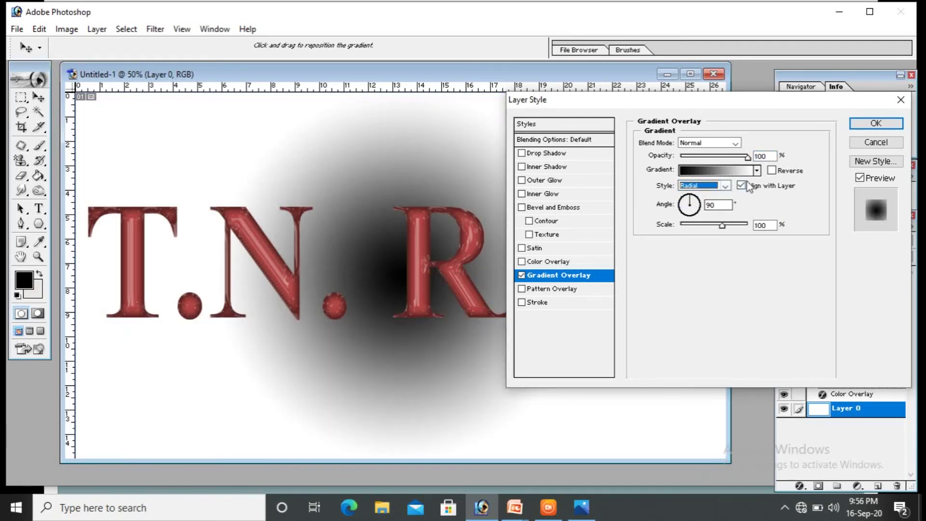
# - Choose the black-to-light-grey gradient preset for the overlay and keep the blend mode at Normal
pyautogui.click(756, 170)
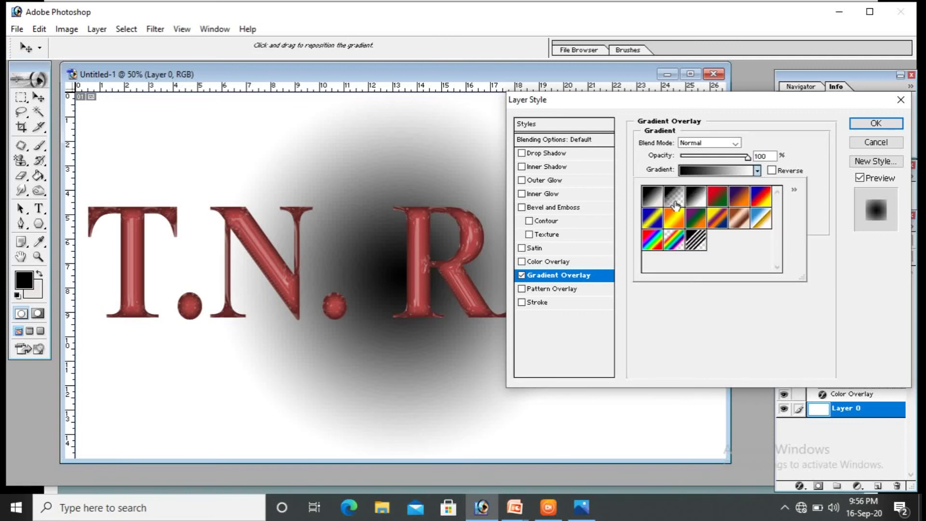
pyautogui.click(650, 201)
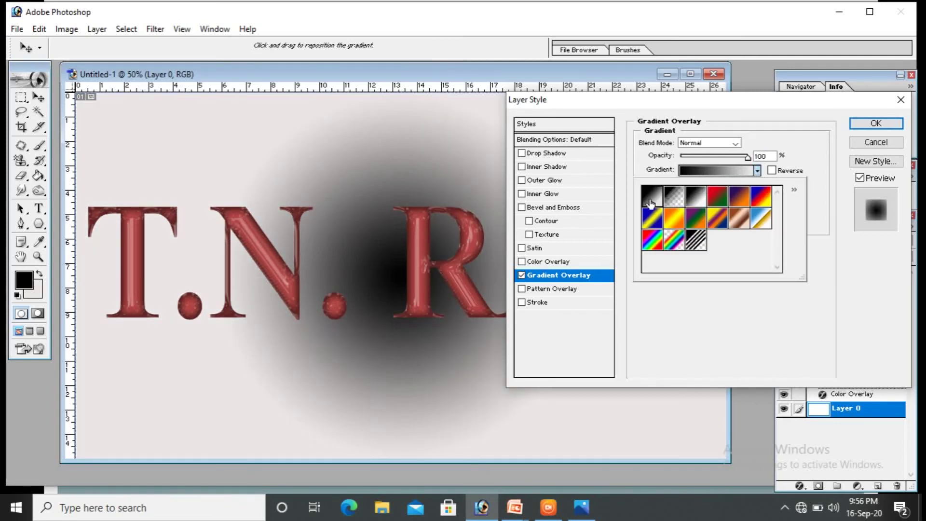
pyautogui.click(736, 143)
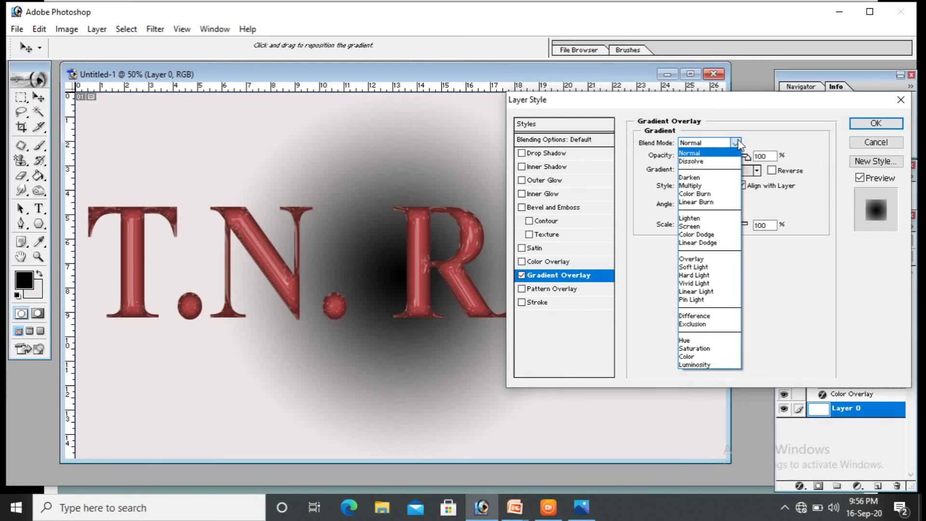
pyautogui.click(737, 143)
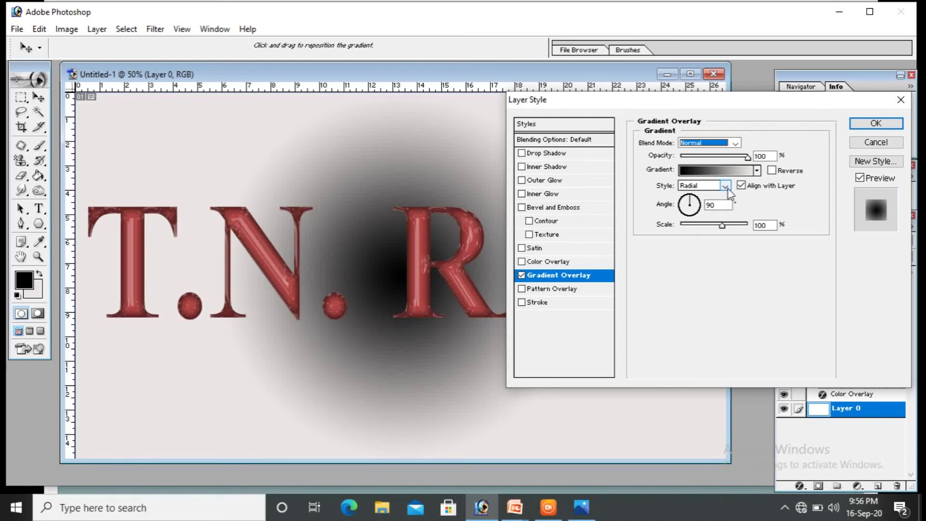
# - Reverse the gradient overlay and set its scale to 130%
pyautogui.click(771, 170)
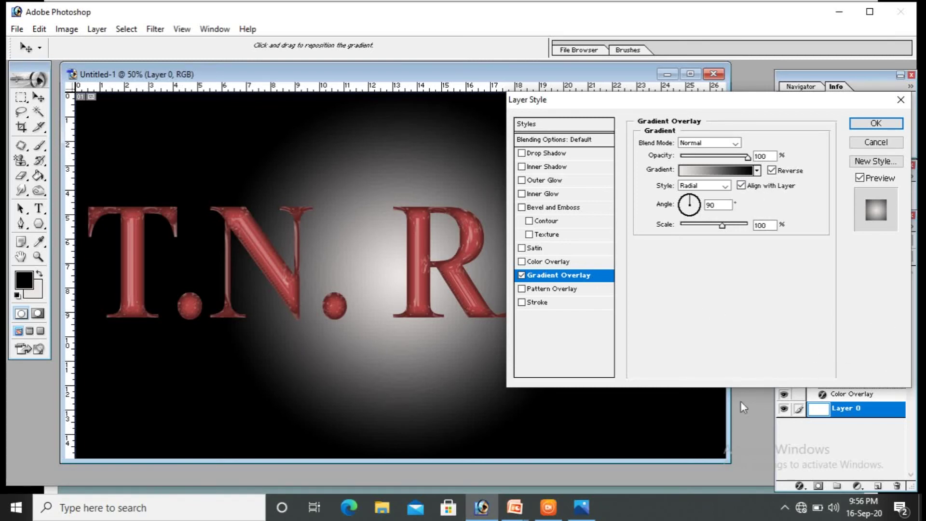
pyautogui.click(589, 280)
pyautogui.moveTo(722, 226)
pyautogui.mouseDown()
pyautogui.moveTo(709, 228)
pyautogui.moveTo(744, 229)
pyautogui.moveTo(735, 225)
pyautogui.mouseUp()
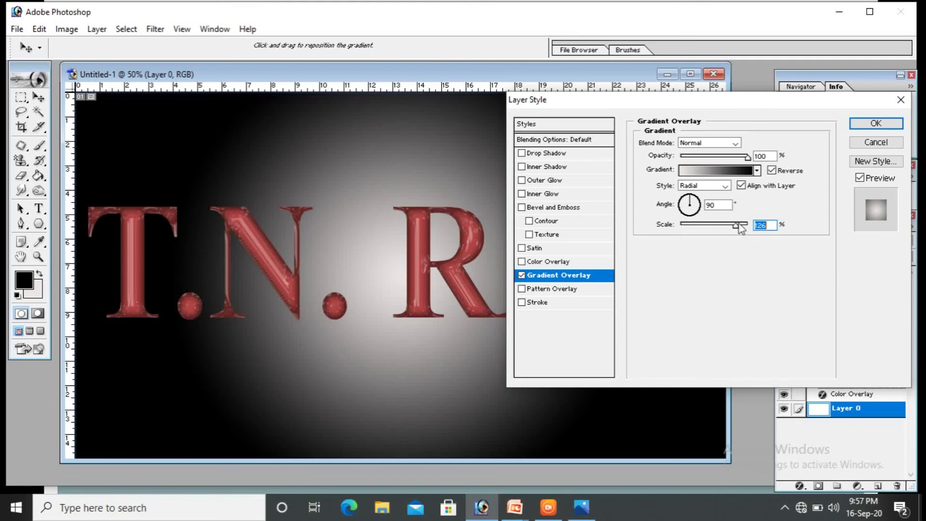
pyautogui.moveTo(739, 224); pyautogui.dragTo(741, 224)
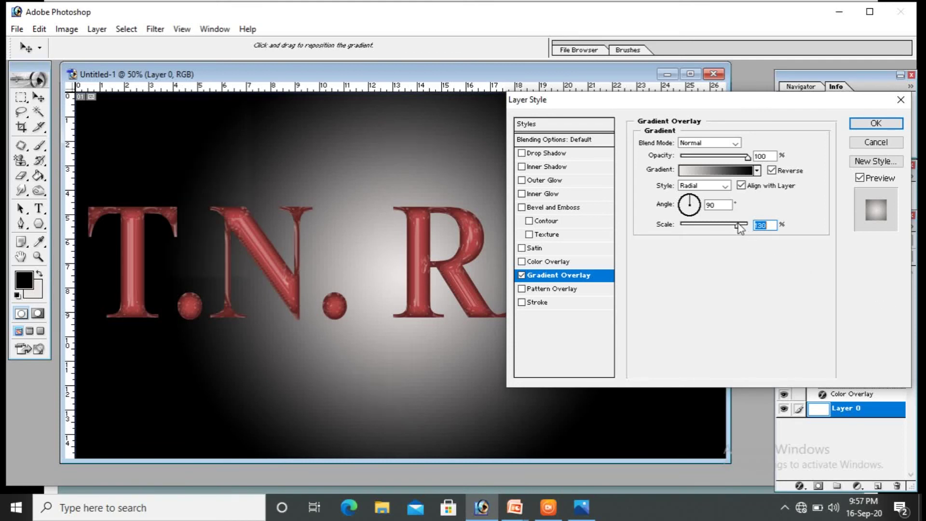
# - Apply the gradient overlay to the background layer, then link the two name text layers and merge them into one layer
pyautogui.click(860, 123)
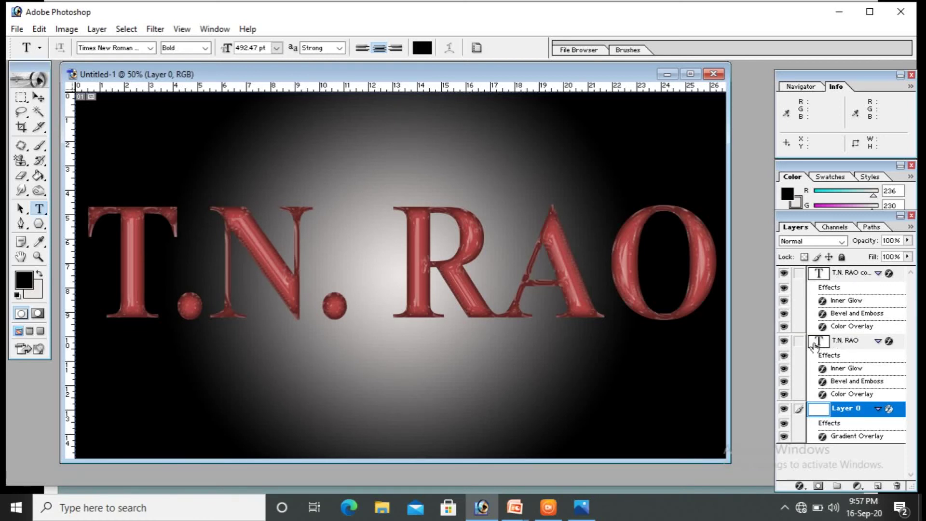
pyautogui.click(824, 274)
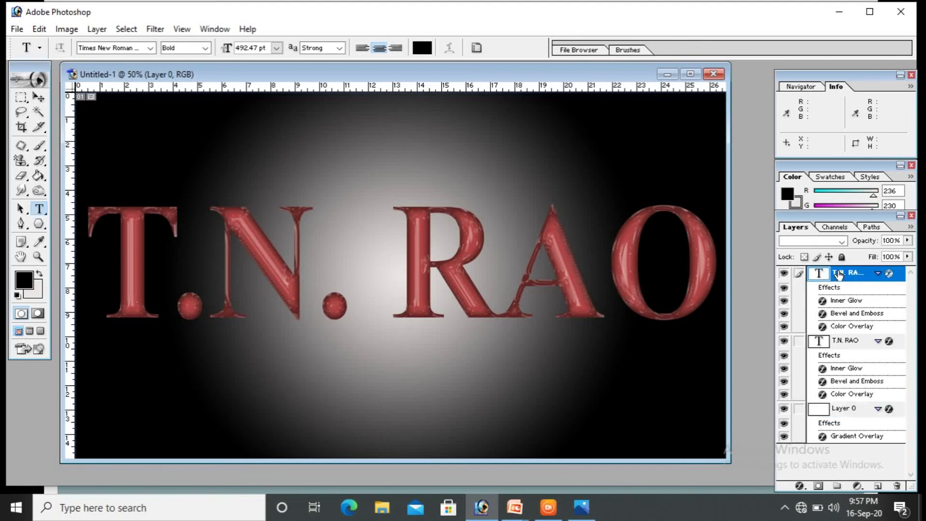
pyautogui.click(799, 343)
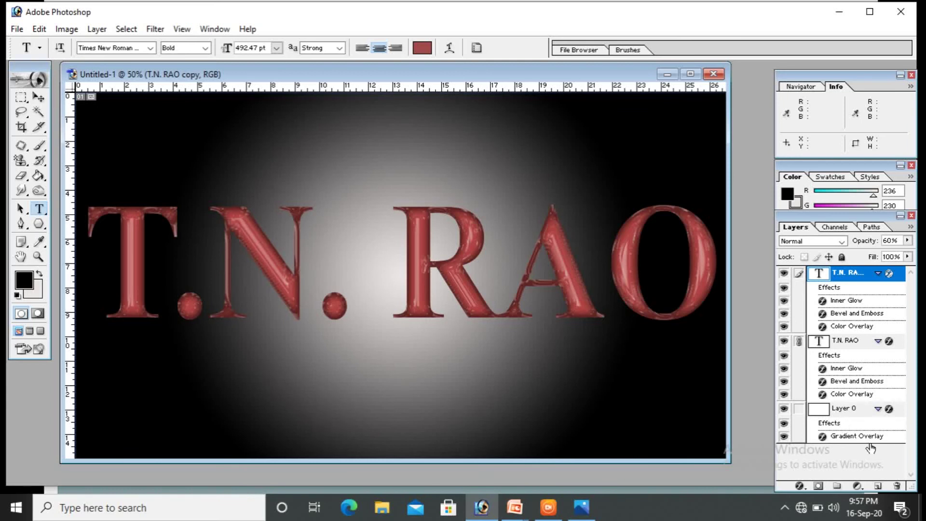
pyautogui.click(799, 343)
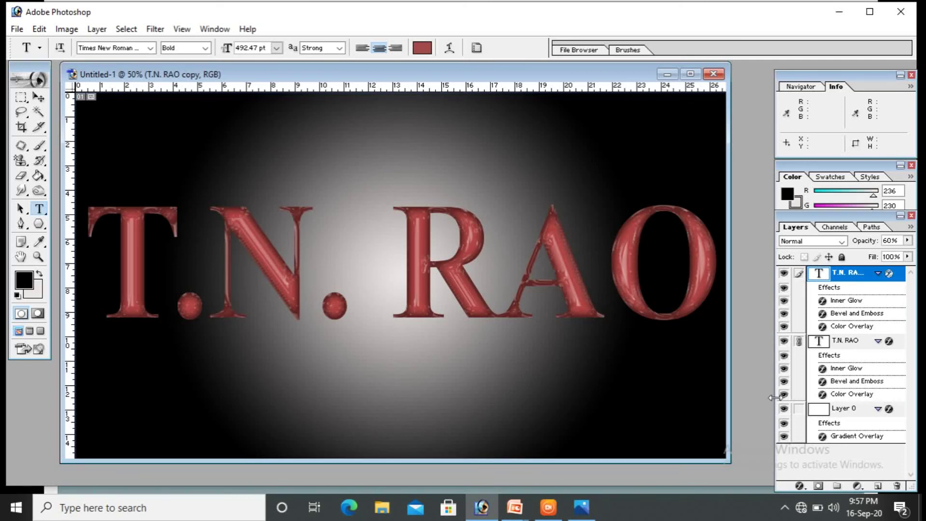
pyautogui.hotkey('ctrl', 'e')
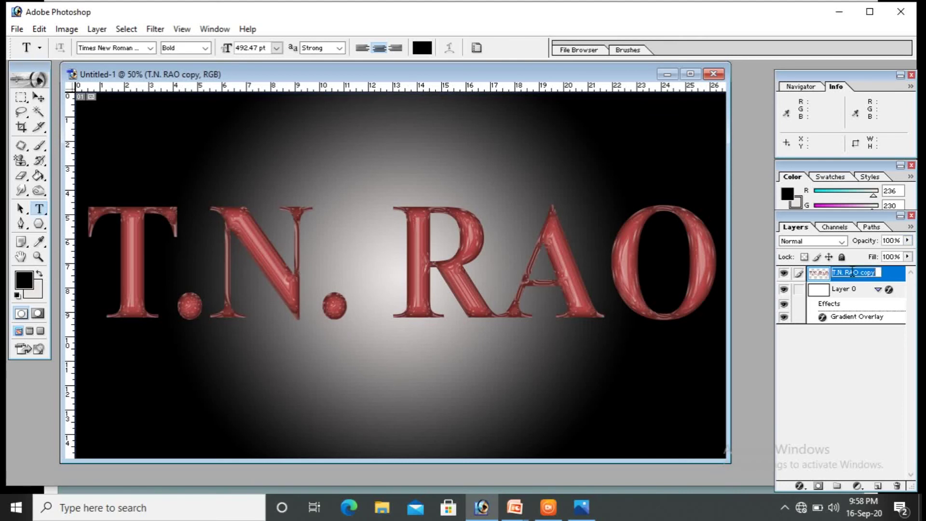
# - Add an Inner Glow effect to the merged text layer and set its blend mode to Color Dodge
pyautogui.doubleClick(887, 276)
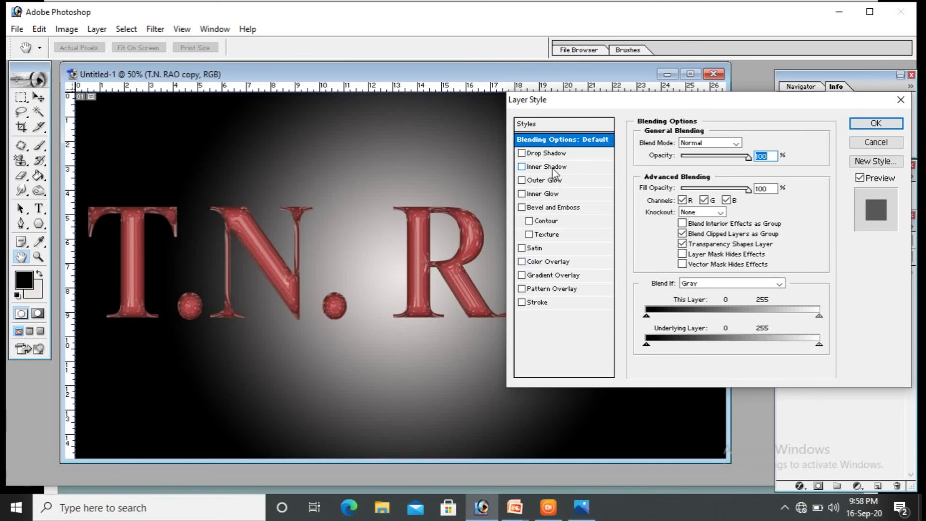
pyautogui.click(551, 195)
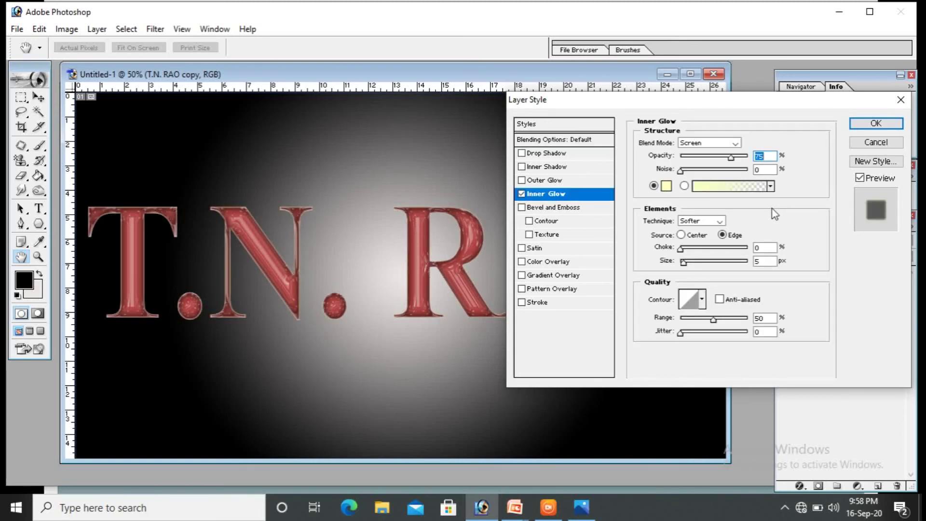
pyautogui.click(734, 143)
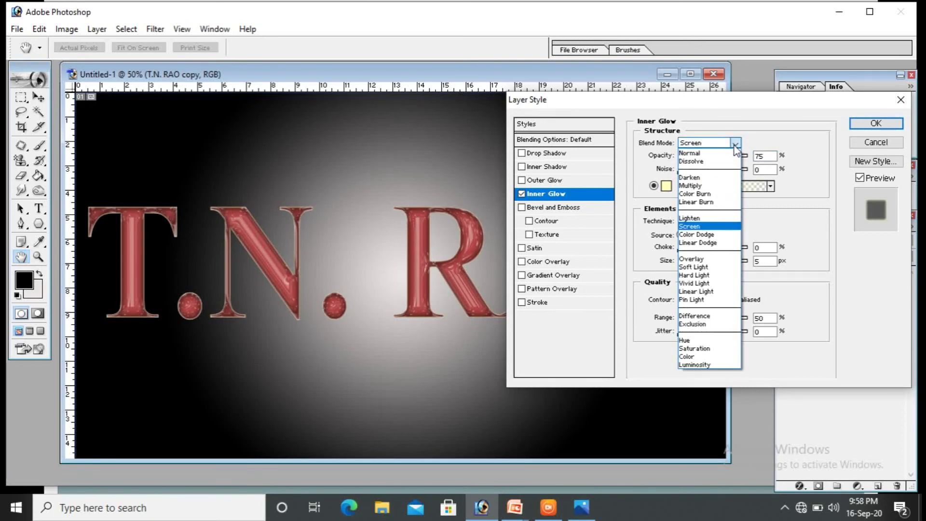
pyautogui.click(710, 236)
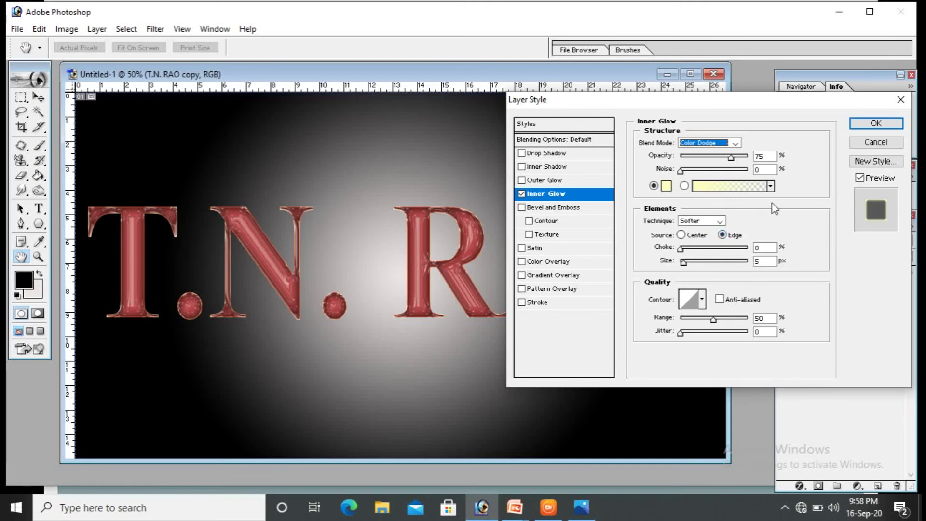
# - Set the inner glow's opacity to 26%
pyautogui.click(769, 156)
pyautogui.press('BackSpace')
pyautogui.press('BackSpace')
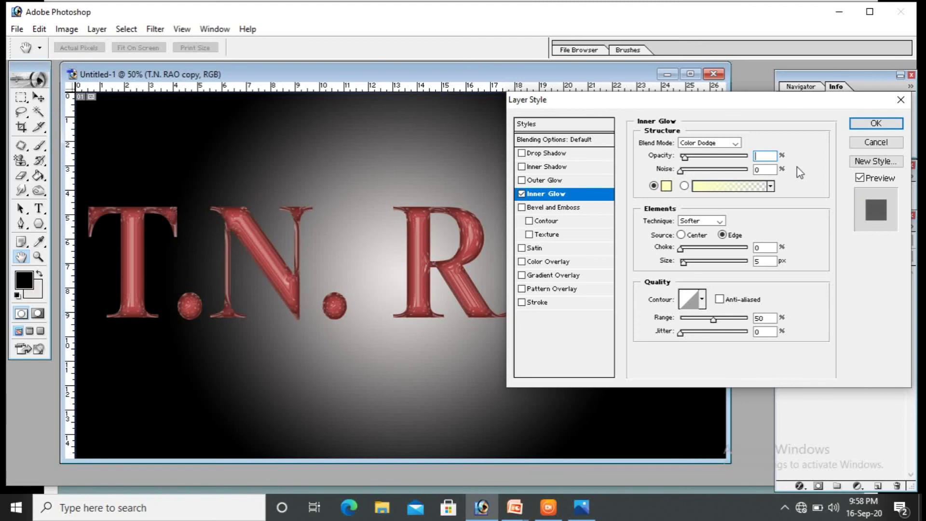
pyautogui.write('25')
pyautogui.press('BackSpace')
pyautogui.press('BackSpace')
pyautogui.write('3')
pyautogui.press('BackSpace')
pyautogui.write('26')
pyautogui.click(765, 171)
# - Change the inner glow color to an off-white, RGB 243, 243, 240
pyautogui.click(665, 188)
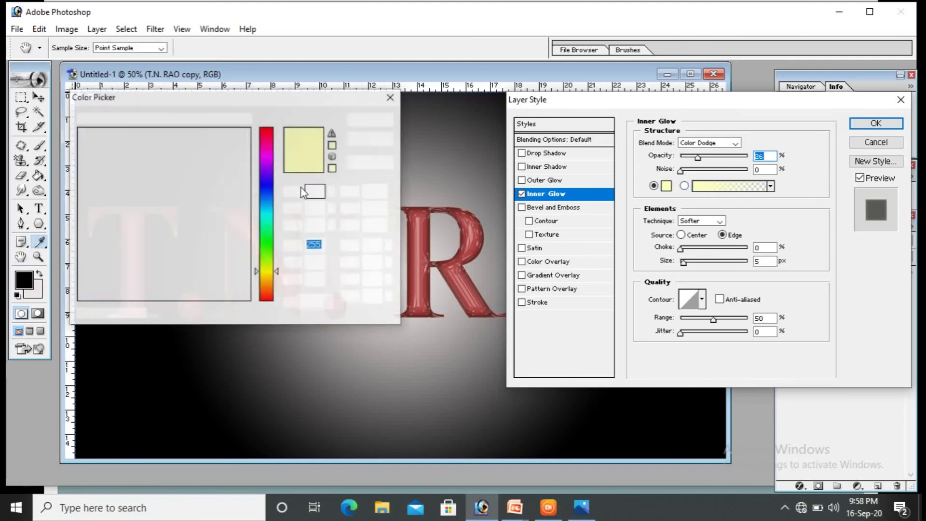
pyautogui.moveTo(89, 127); pyautogui.dragTo(80, 136)
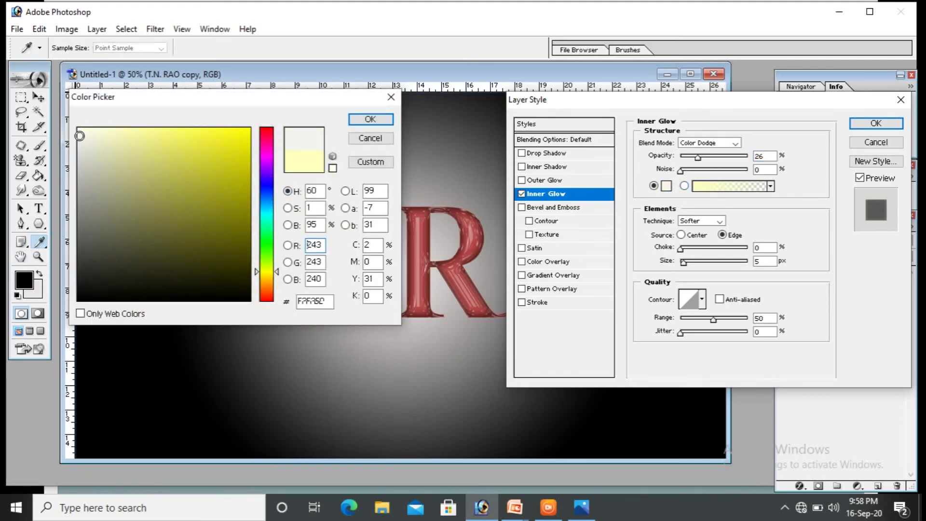
pyautogui.click(370, 119)
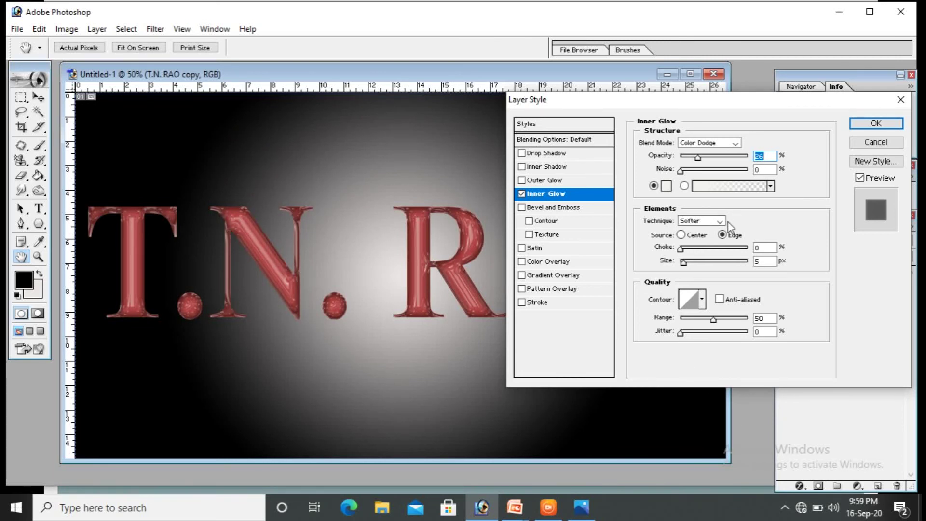
# - Set the inner glow's source to Center and its choke to 15%
pyautogui.click(681, 234)
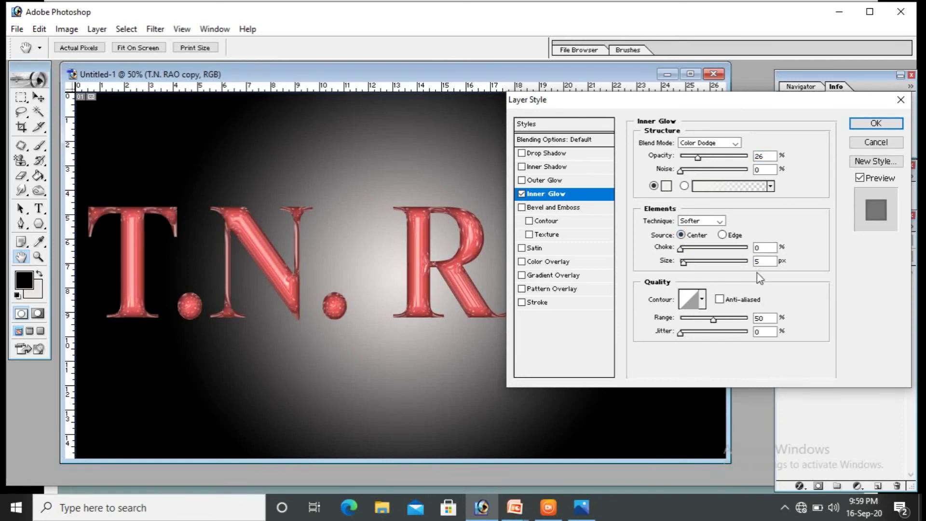
pyautogui.click(766, 247)
pyautogui.press('BackSpace')
pyautogui.write('15')
# - Set the inner glow's size to 23 px, trying 25 and 24 px along the way
pyautogui.click(768, 260)
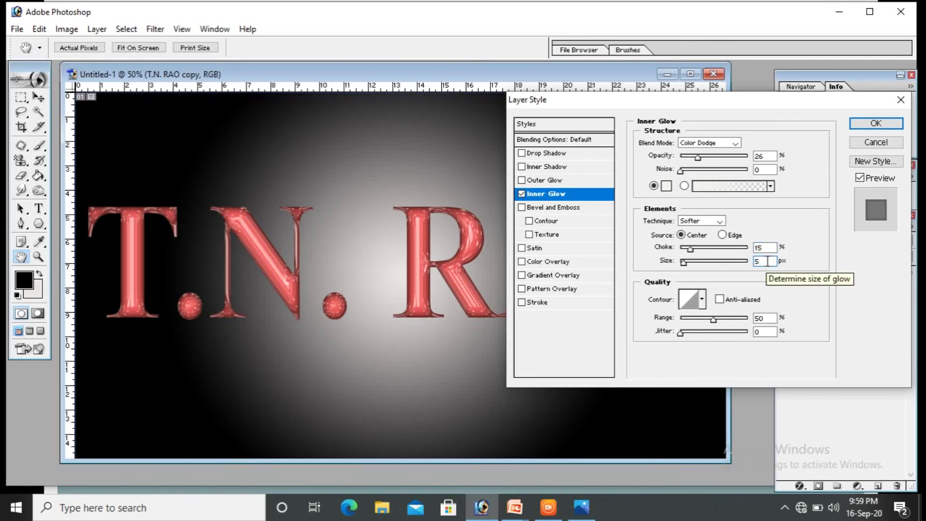
pyautogui.press('BackSpace')
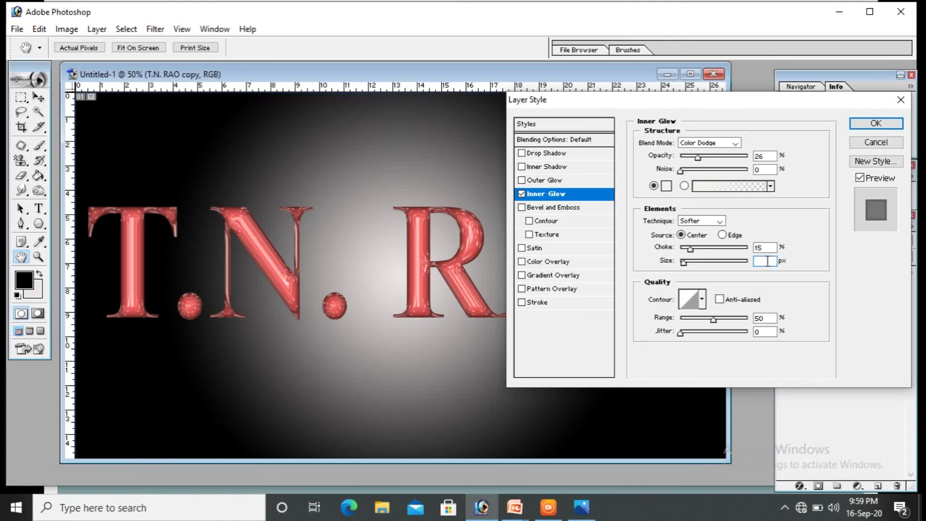
pyautogui.write('25')
pyautogui.press('BackSpace')
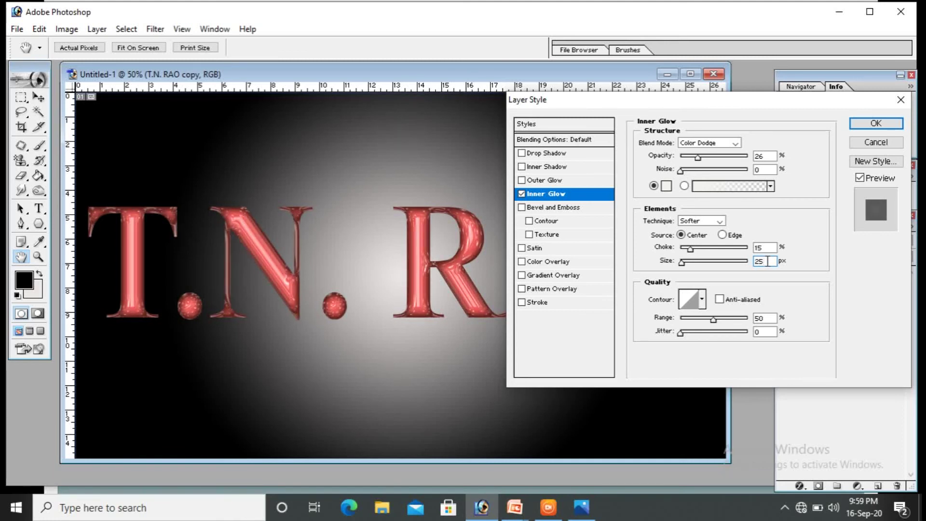
pyautogui.write('2')
pyautogui.press('BackSpace')
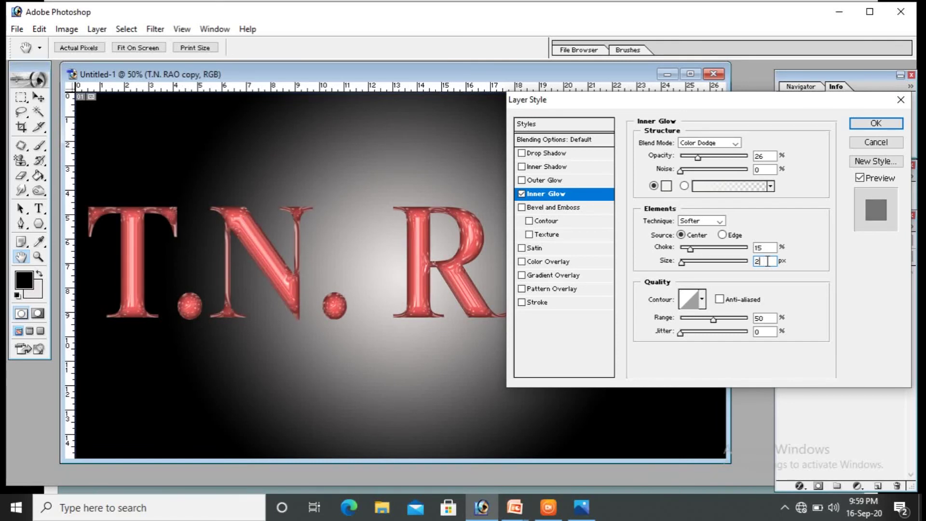
pyautogui.write('3')
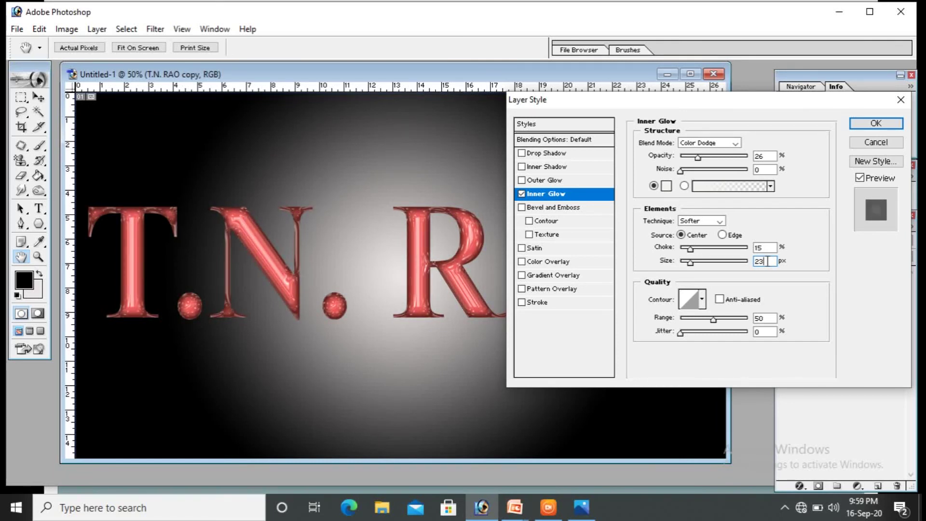
pyautogui.press('BackSpace')
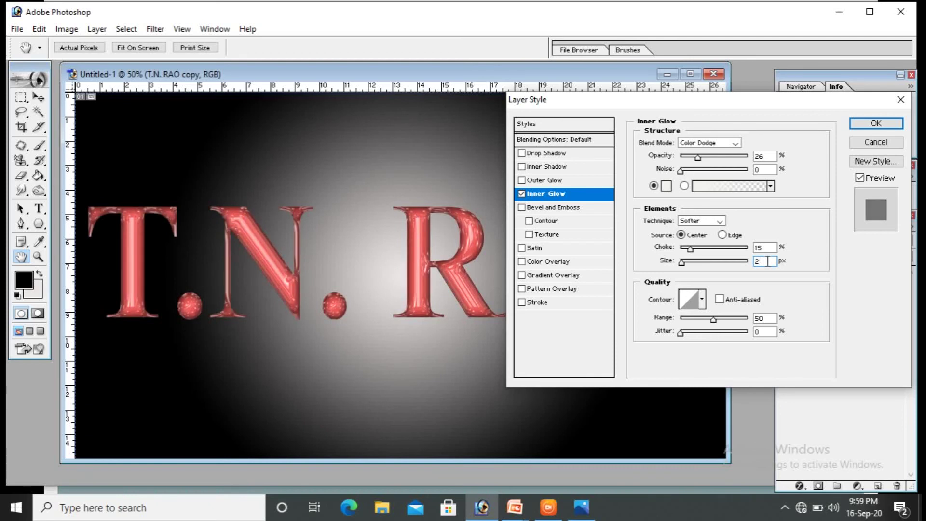
pyautogui.write('4')
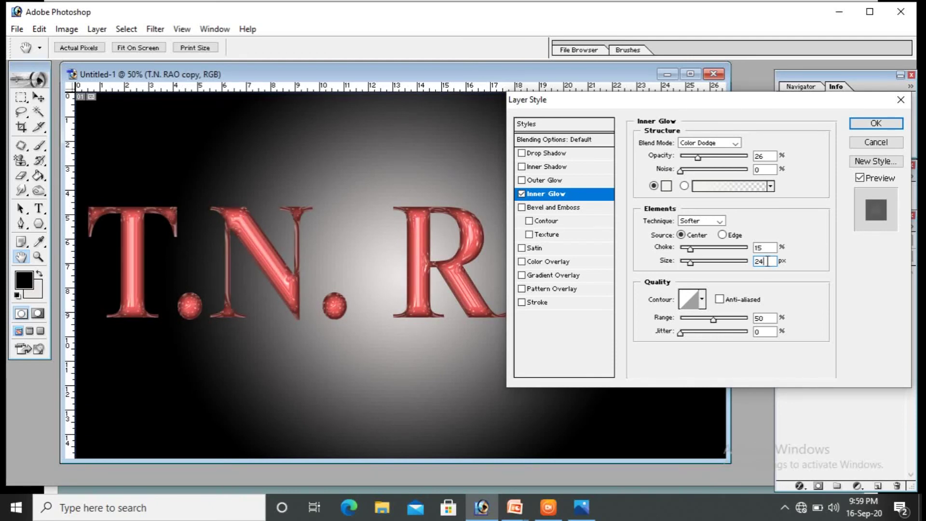
pyautogui.press('BackSpace')
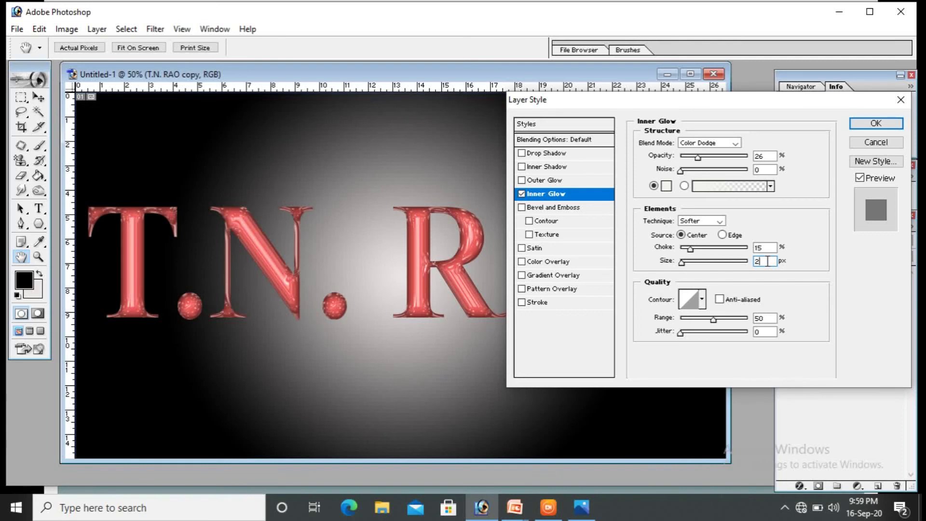
pyautogui.write('3')
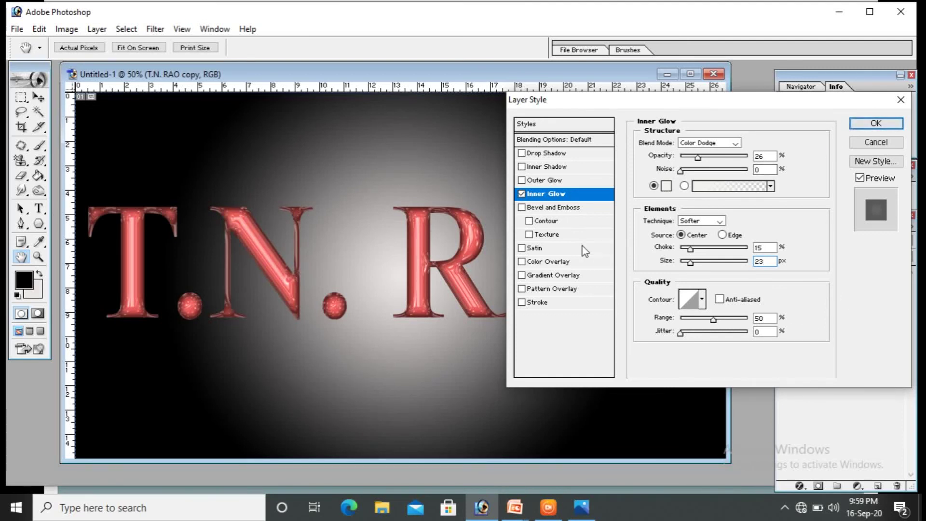
# - Add a Drop Shadow to the merged text layer, try the Overlay and Dissolve blend modes, and return to Multiply
pyautogui.click(553, 154)
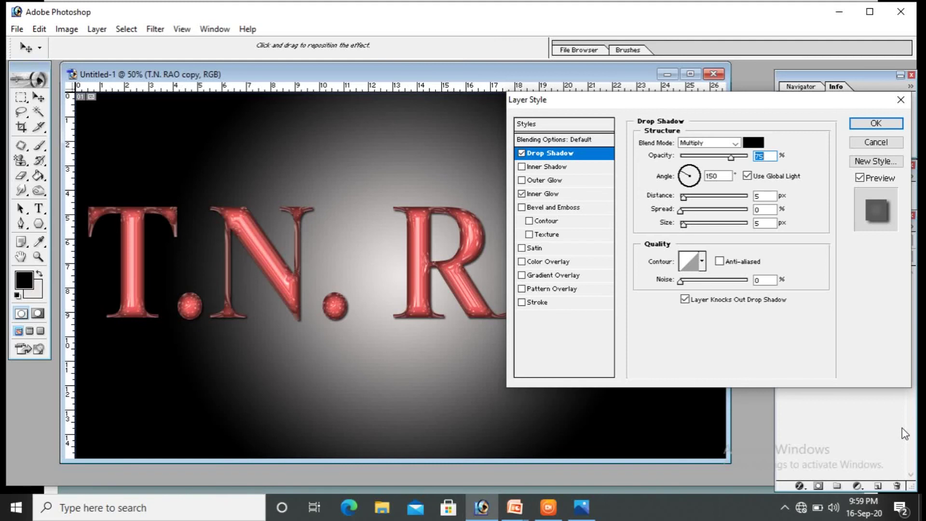
pyautogui.click(736, 143)
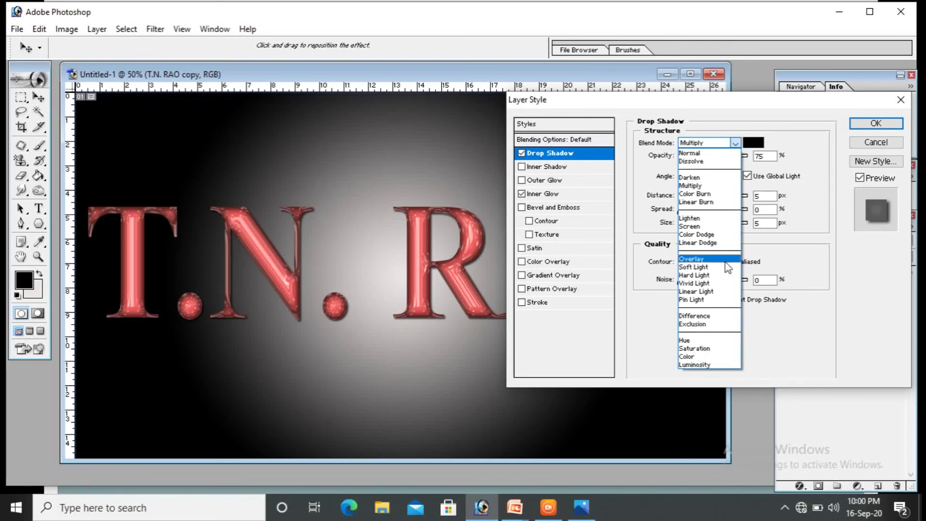
pyautogui.click(704, 260)
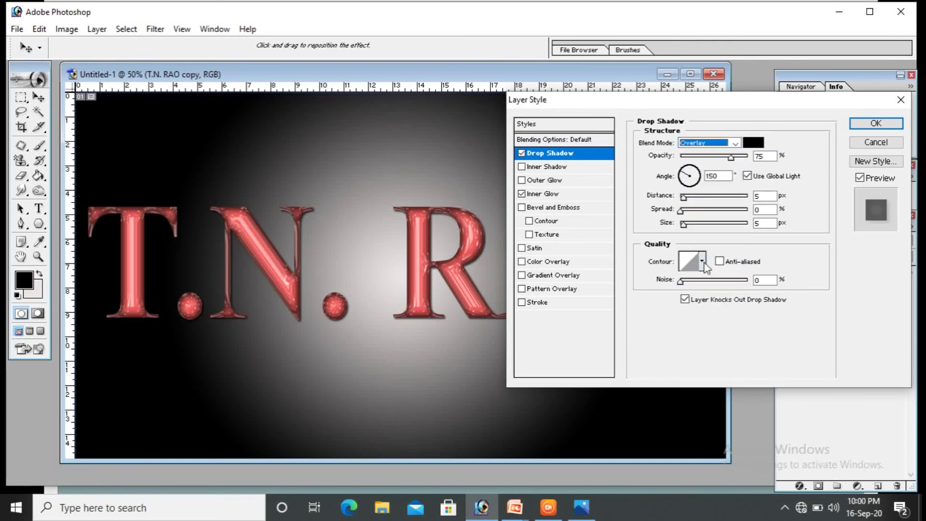
pyautogui.click(735, 143)
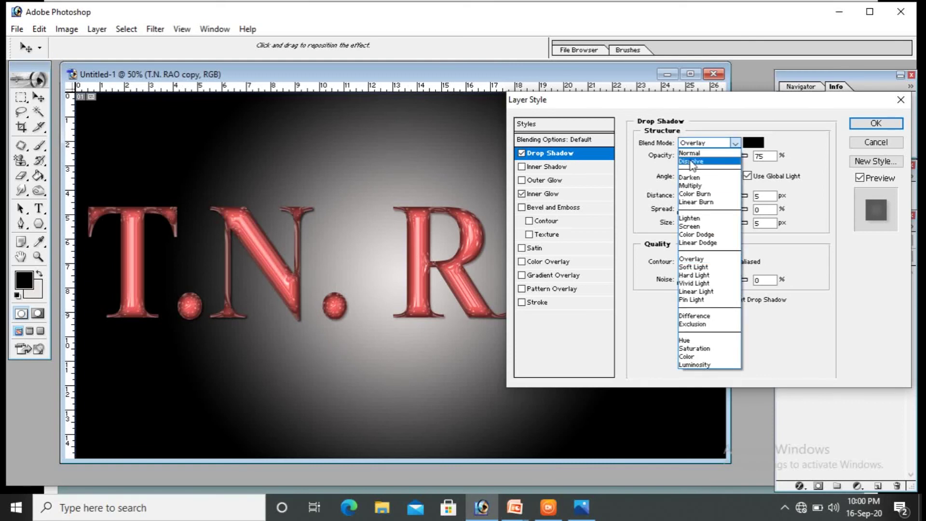
pyautogui.click(692, 161)
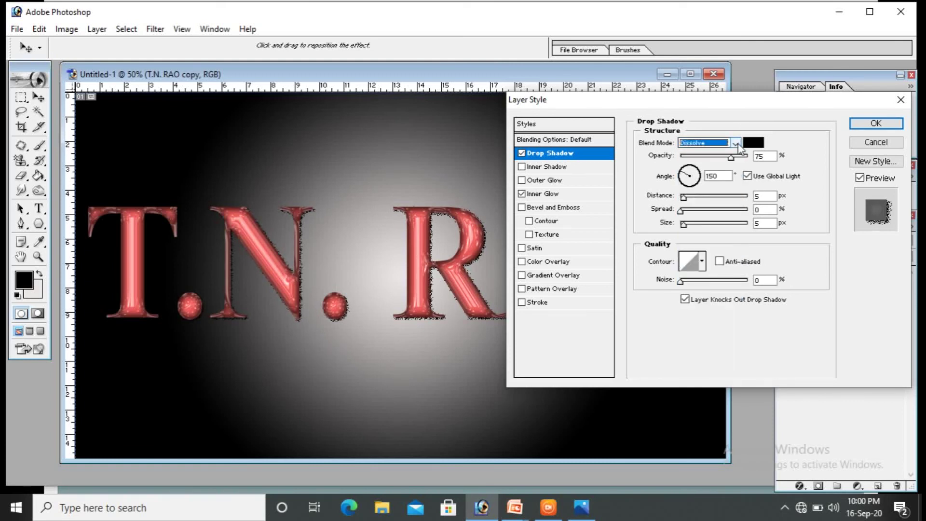
pyautogui.click(735, 143)
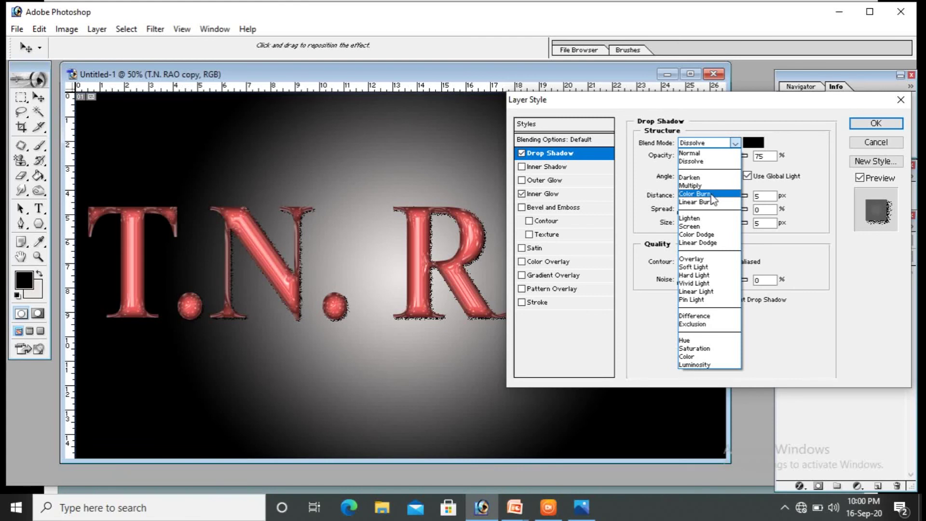
pyautogui.click(691, 186)
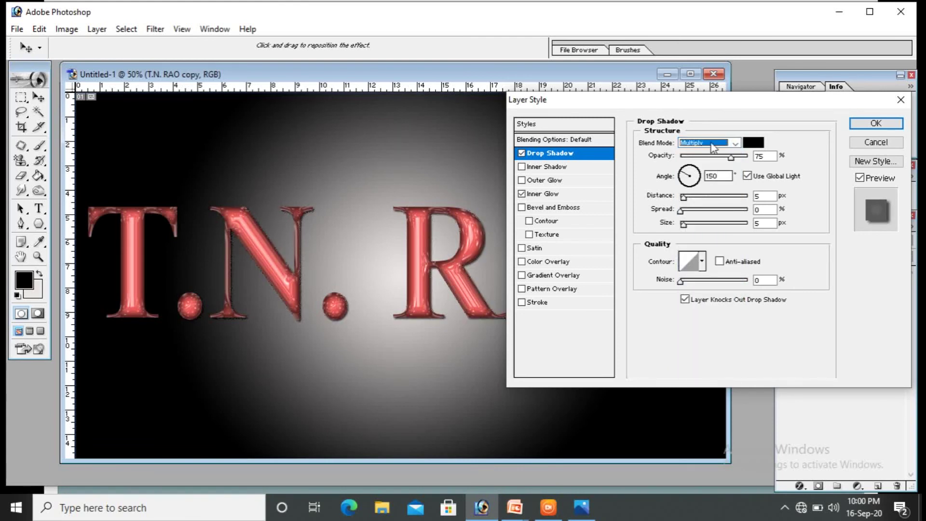
# - Try the Screen and Hard Light blend modes for the drop shadow and select Linear Dodge
pyautogui.click(735, 143)
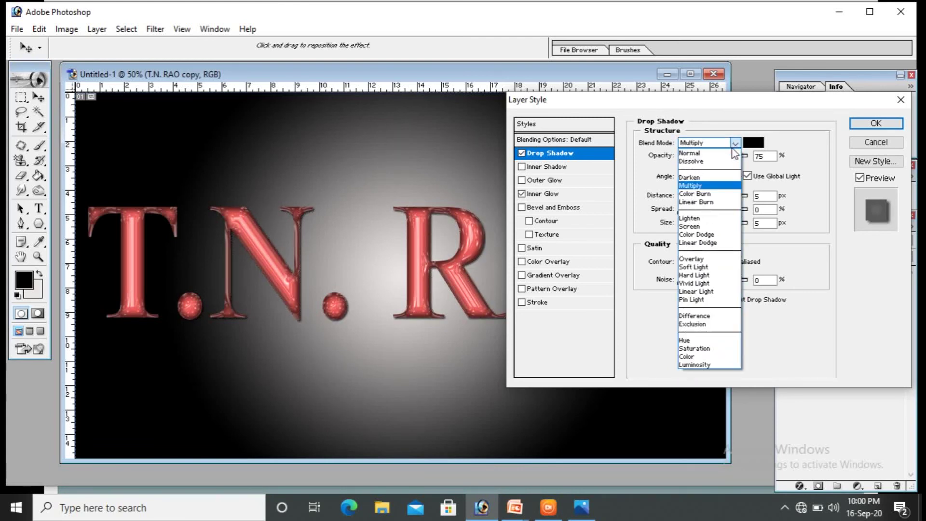
pyautogui.click(705, 225)
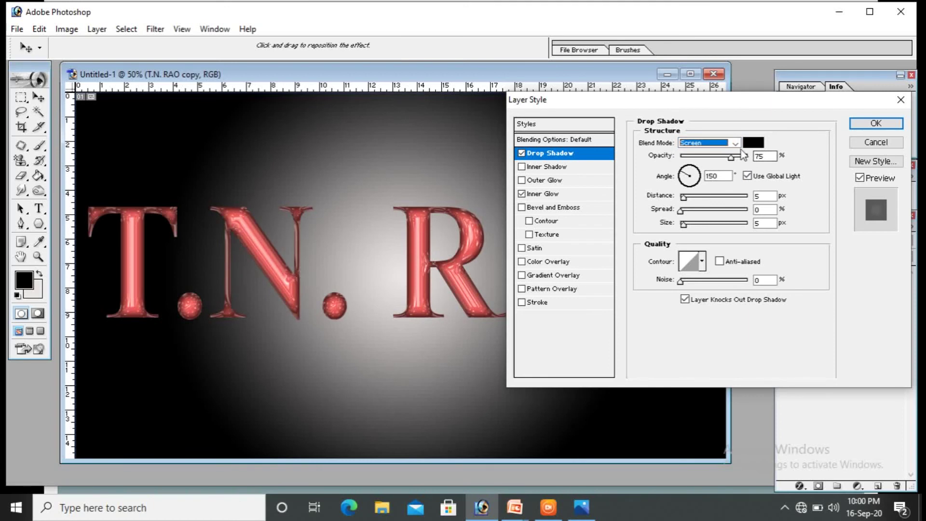
pyautogui.click(735, 143)
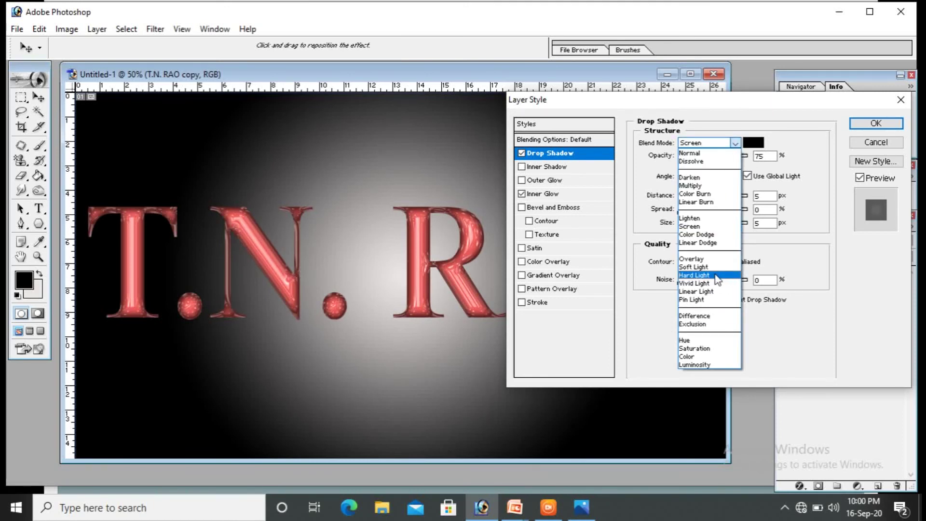
pyautogui.click(721, 278)
pyautogui.click(733, 143)
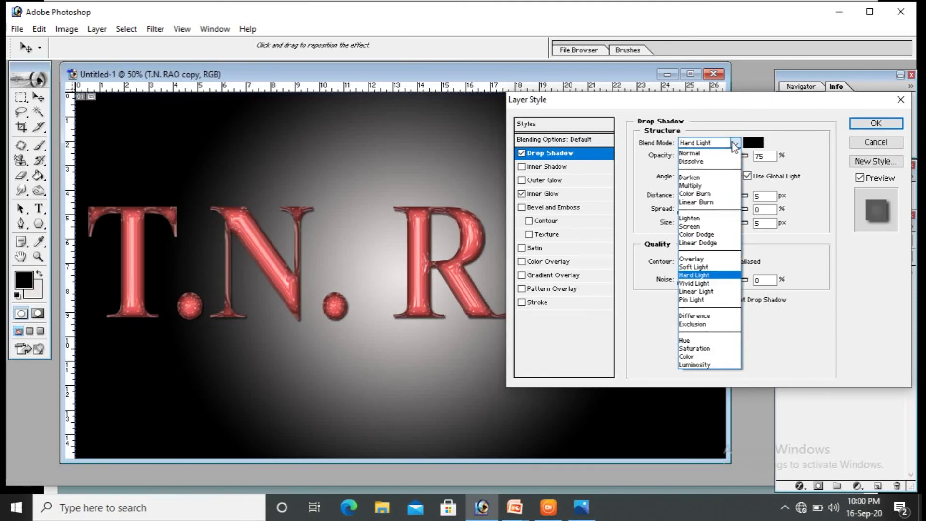
pyautogui.click(711, 244)
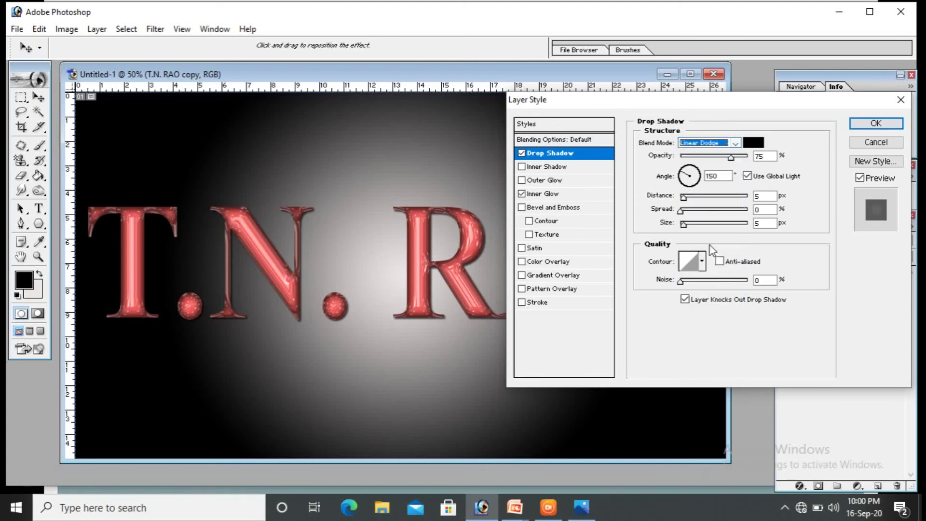
# - Set the drop shadow's blend mode to Linear Burn and its opacity to 15%, trying 20% along the way
pyautogui.click(734, 144)
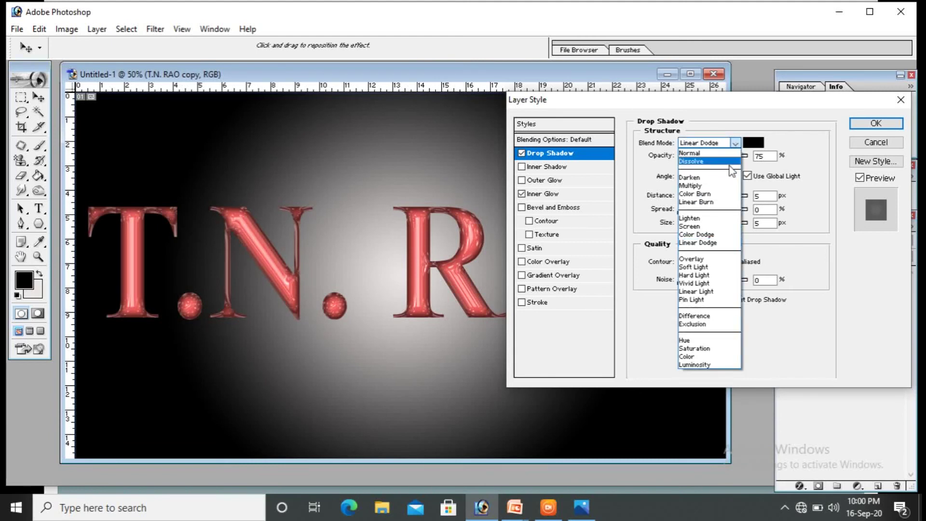
pyautogui.click(707, 202)
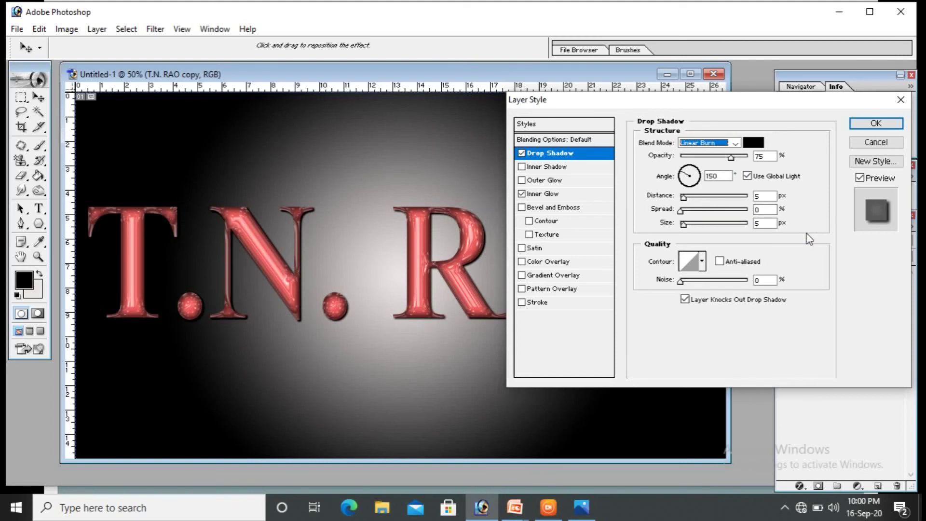
pyautogui.click(774, 158)
pyautogui.press('BackSpace')
pyautogui.press('BackSpace')
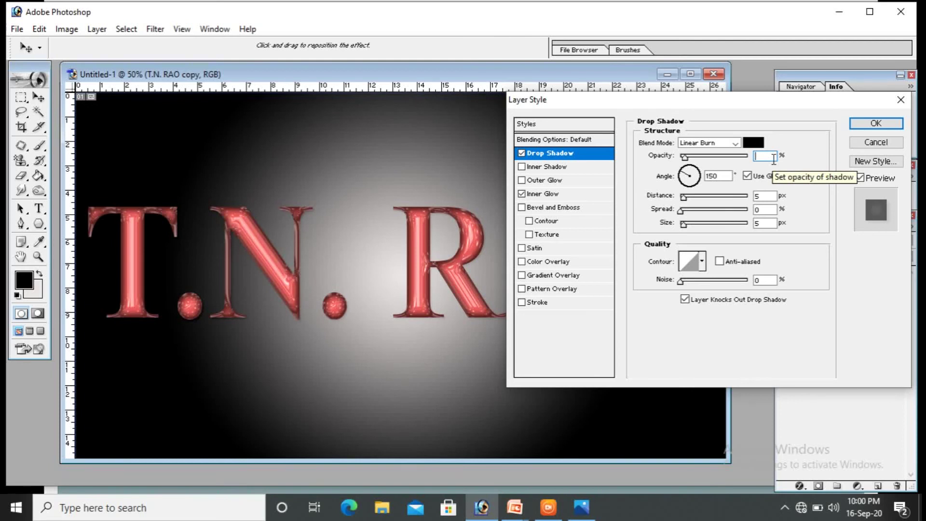
pyautogui.write('20')
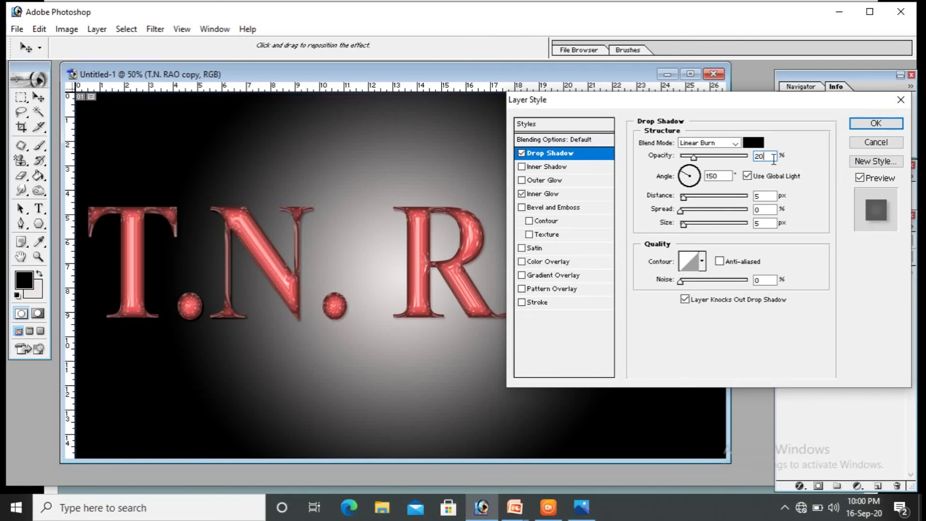
pyautogui.press('BackSpace')
pyautogui.press('BackSpace')
pyautogui.write('1')
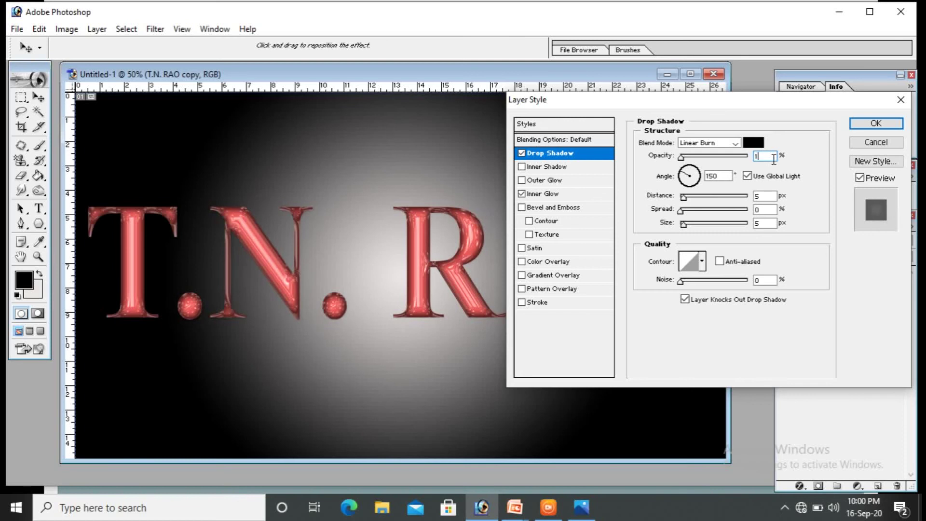
pyautogui.write('7')
pyautogui.press('BackSpace')
pyautogui.write('5')
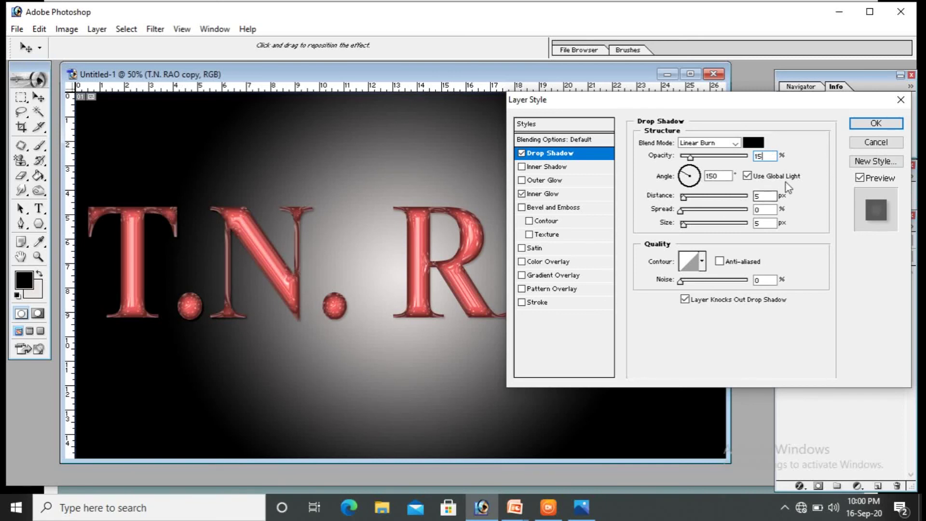
# - Set the drop shadow's distance to 20 px and size to 10 px, and apply the layer style
pyautogui.click(762, 195)
pyautogui.press('BackSpace')
pyautogui.write('20')
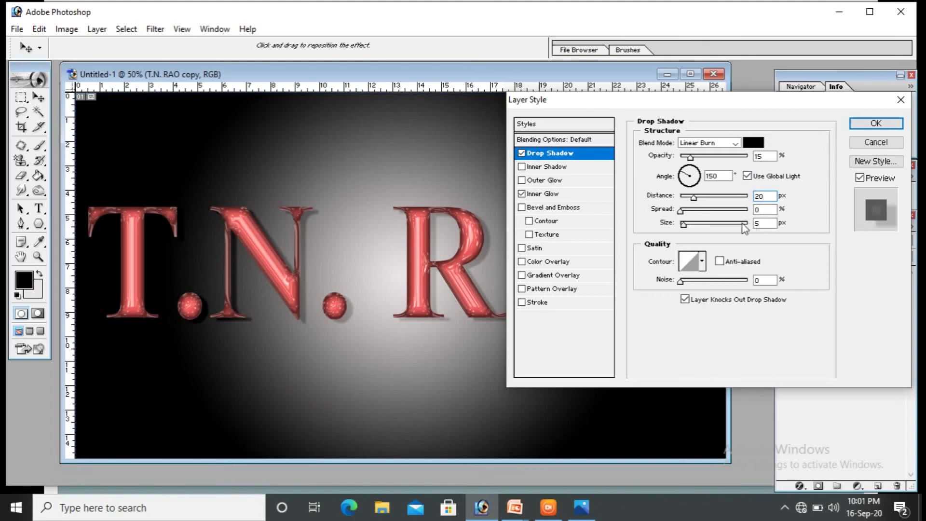
pyautogui.click(767, 224)
pyautogui.press('BackSpace')
pyautogui.click(773, 212)
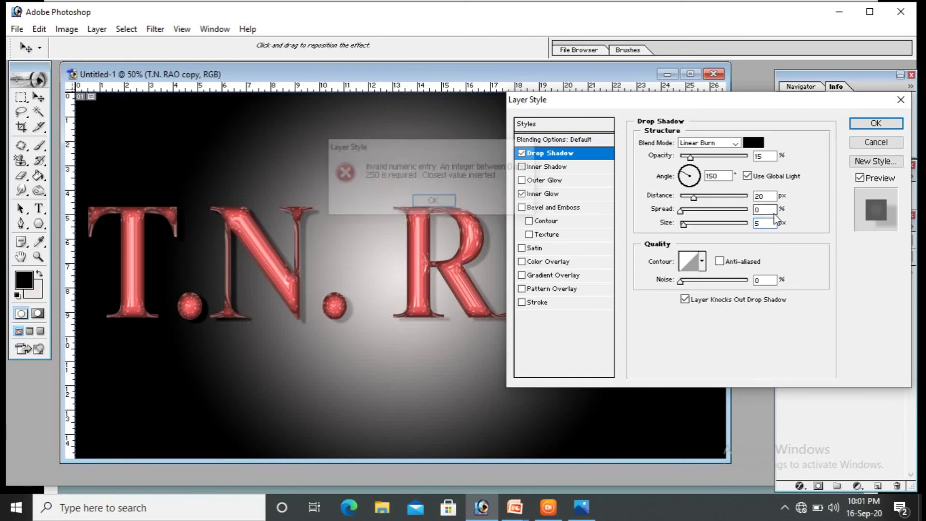
pyautogui.click(435, 202)
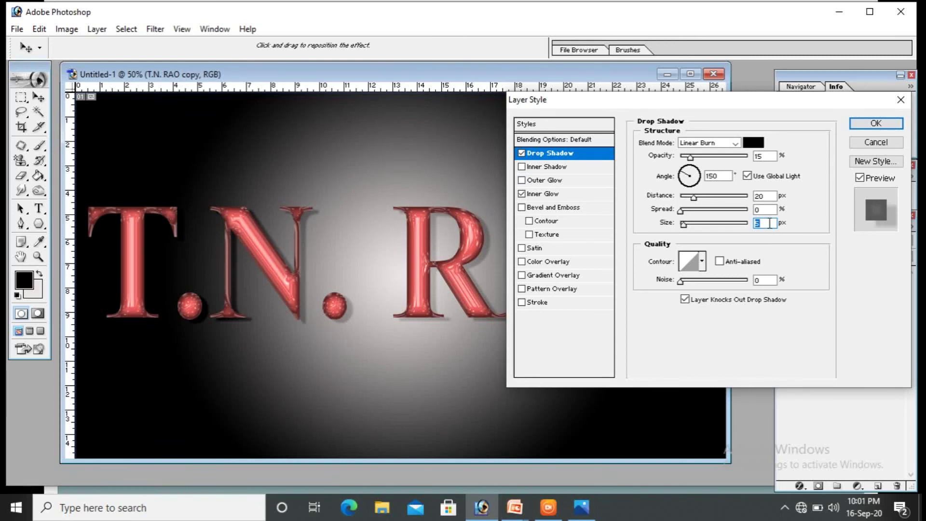
pyautogui.press('BackSpace')
pyautogui.write('10')
pyautogui.click(884, 125)
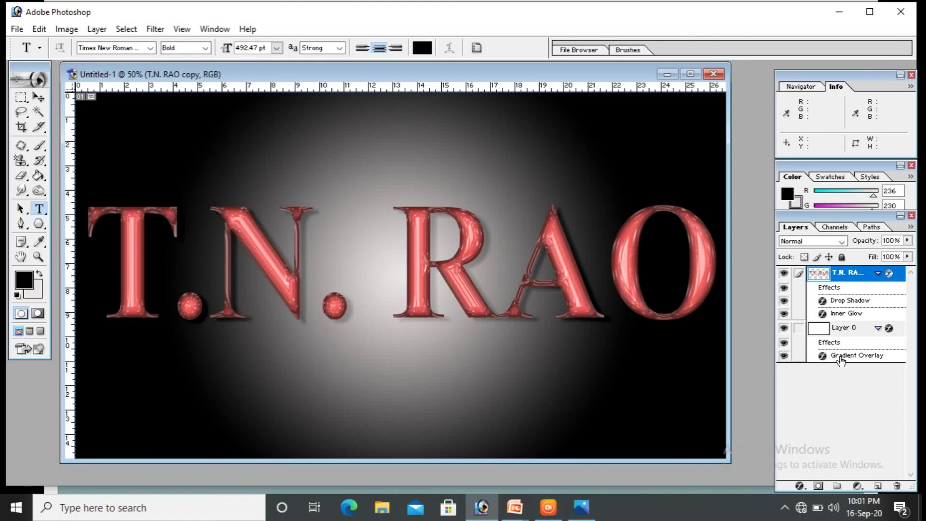
# - Add a Pattern Overlay to the background Layer 0 and set its opacity to 9%
pyautogui.click(839, 331)
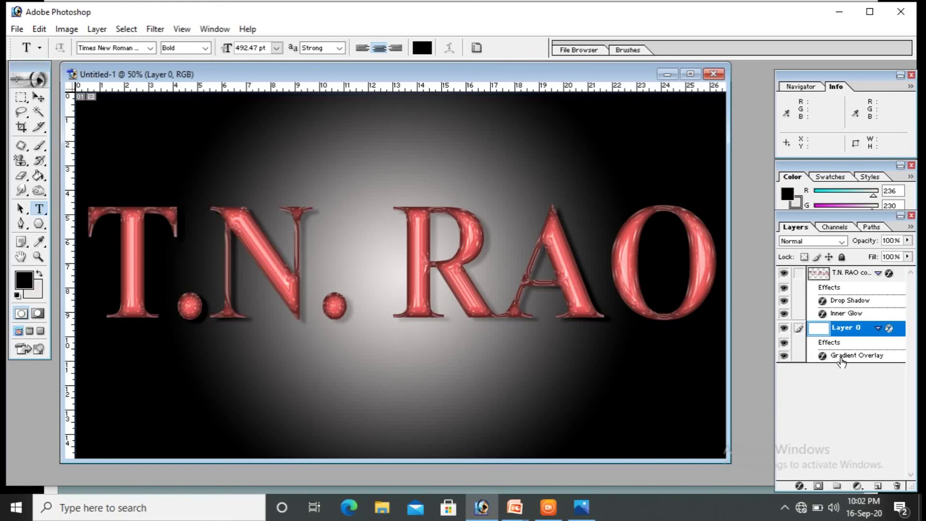
pyautogui.doubleClick(842, 357)
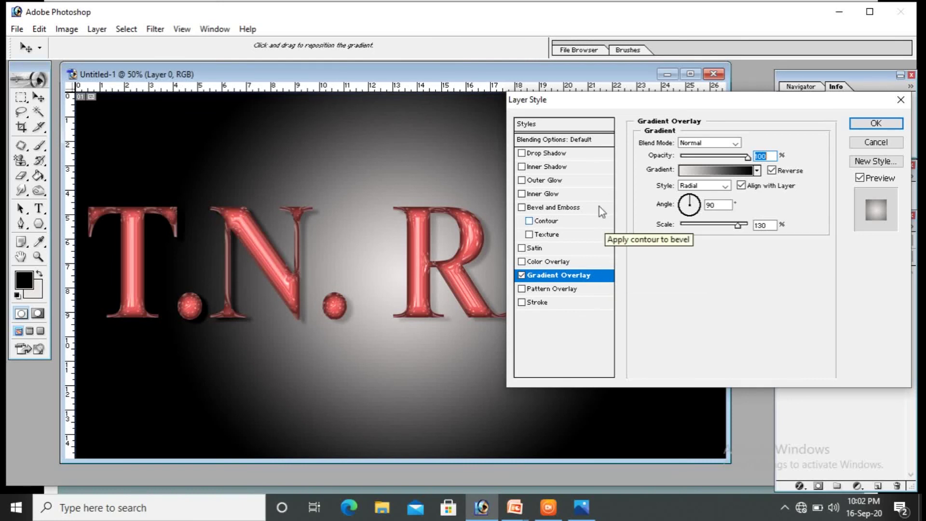
pyautogui.click(565, 289)
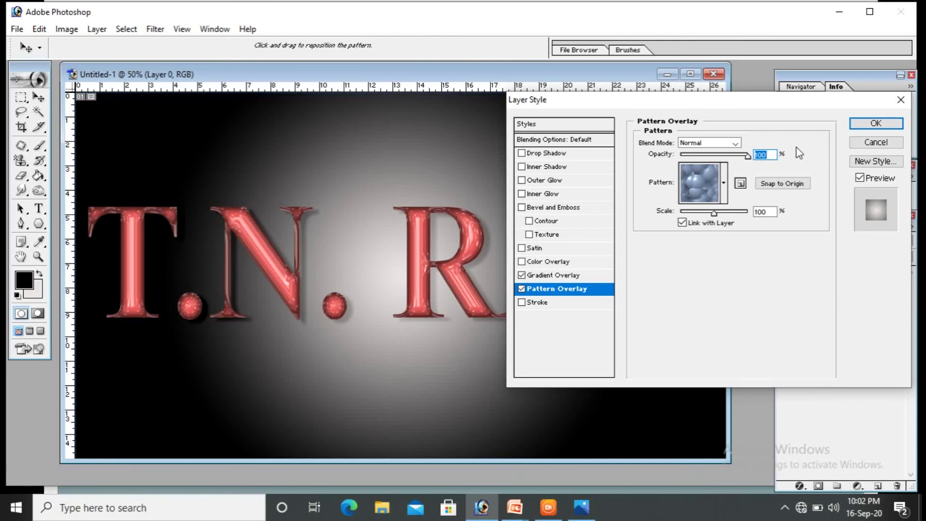
pyautogui.write('90')
pyautogui.press('BackSpace')
pyautogui.press('BackSpace')
pyautogui.click(569, 276)
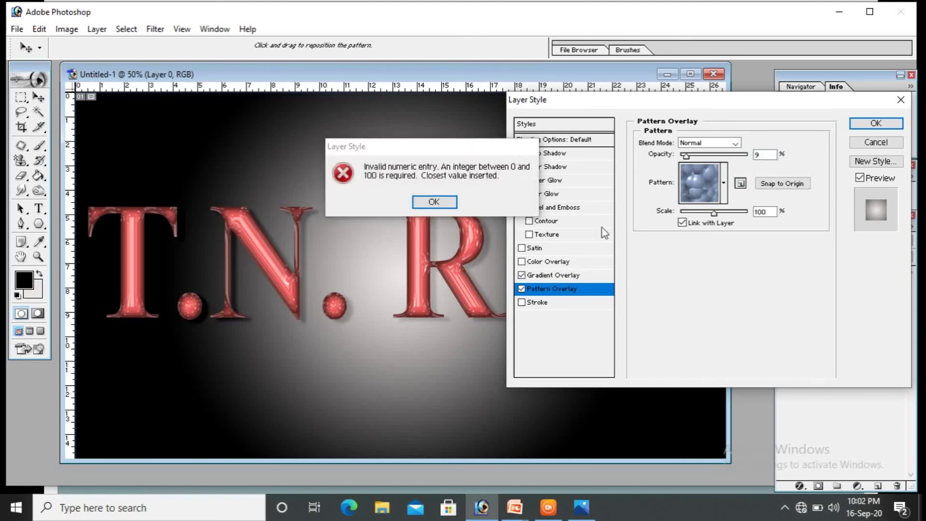
pyautogui.press('Return')
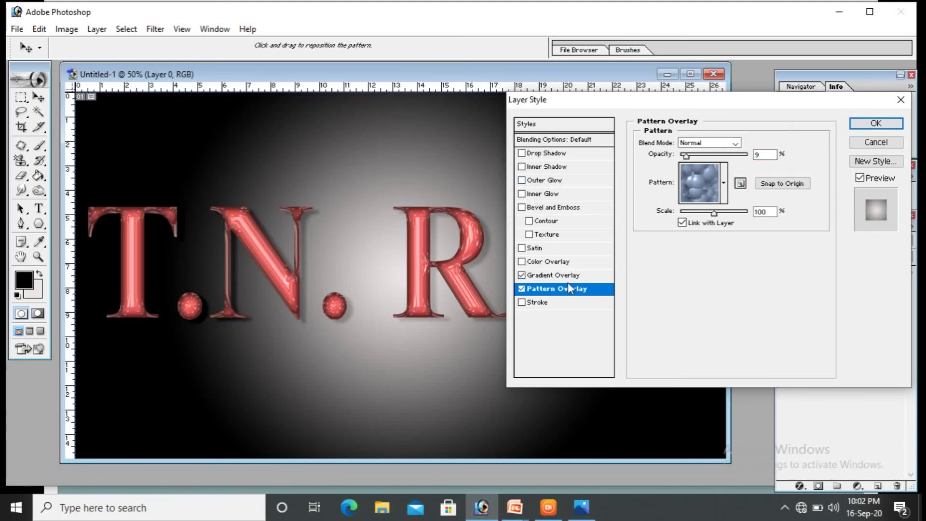
# - Set the opacity of Layer 0's Gradient Overlay to 95%, trying 90% along the way
pyautogui.click(569, 276)
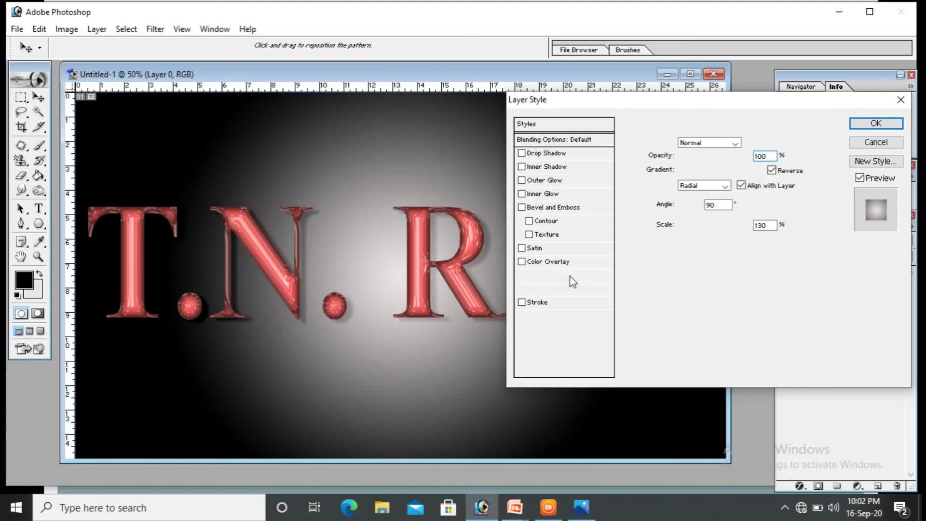
pyautogui.doubleClick(775, 157)
pyautogui.write('1')
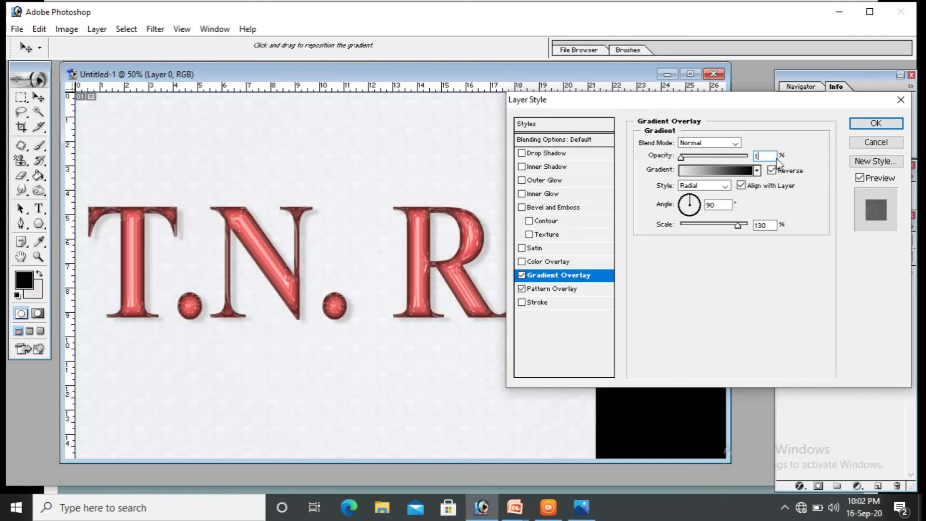
pyautogui.press('BackSpace')
pyautogui.write('90')
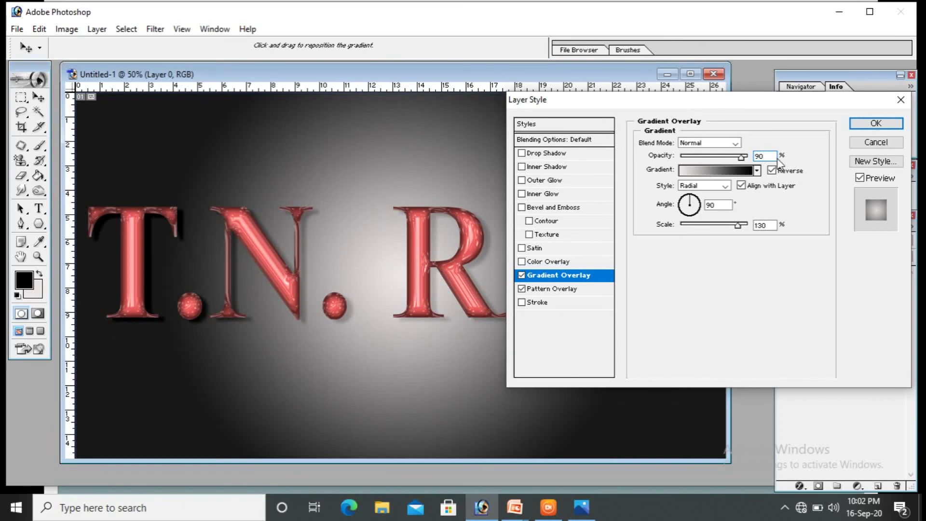
pyautogui.press('BackSpace')
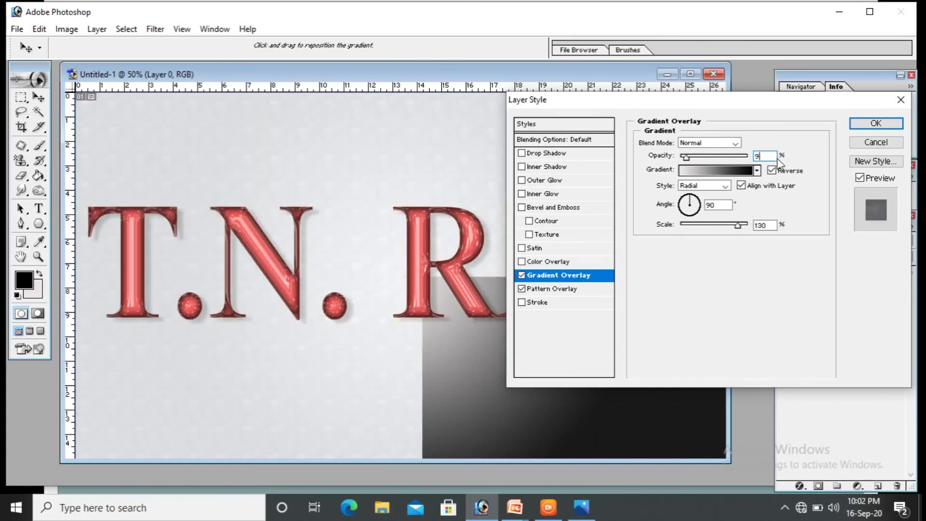
pyautogui.write('5')
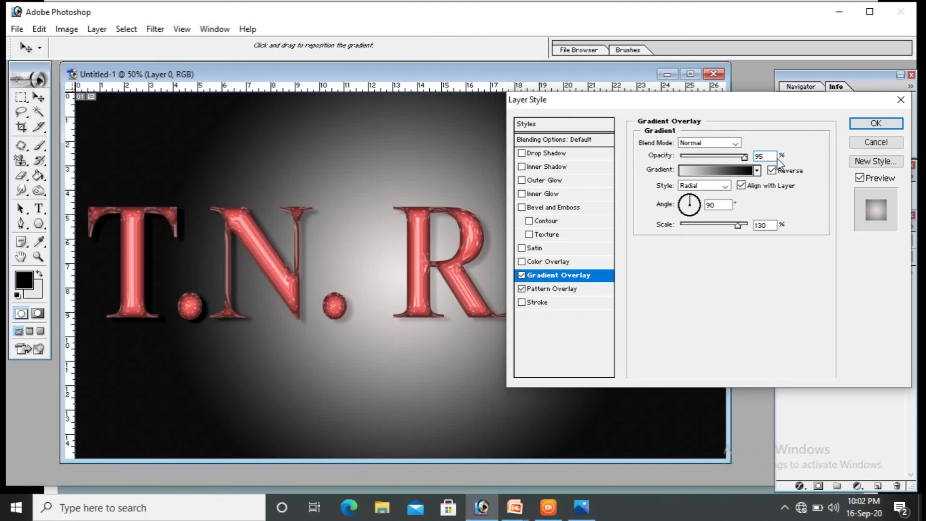
# - Try other patterns for the Pattern Overlay, including the rainbow one, return to the blue bubbles pattern, and apply the style
pyautogui.click(567, 289)
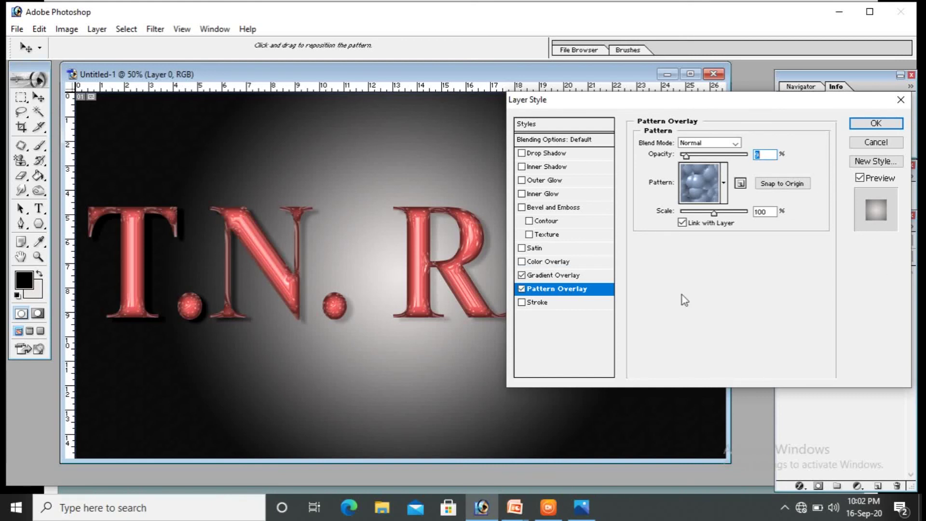
pyautogui.click(724, 185)
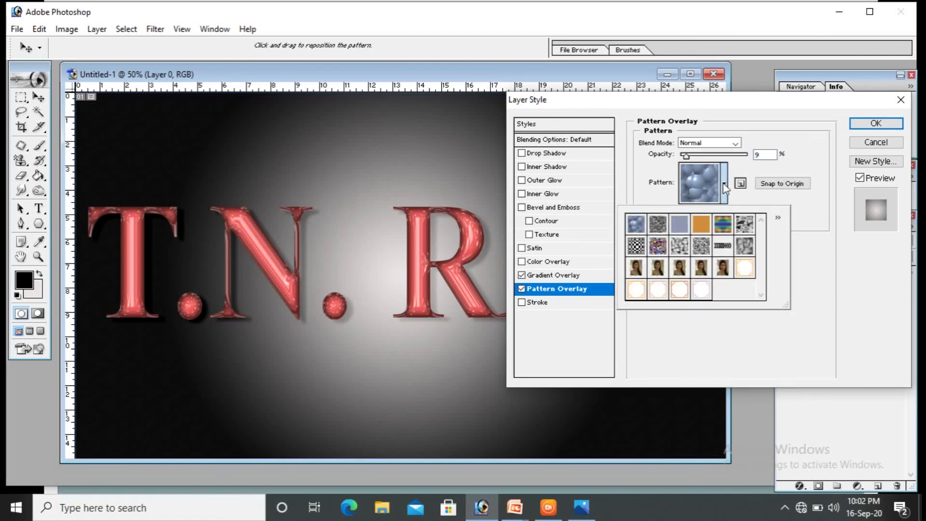
pyautogui.click(655, 226)
pyautogui.click(638, 224)
pyautogui.click(724, 226)
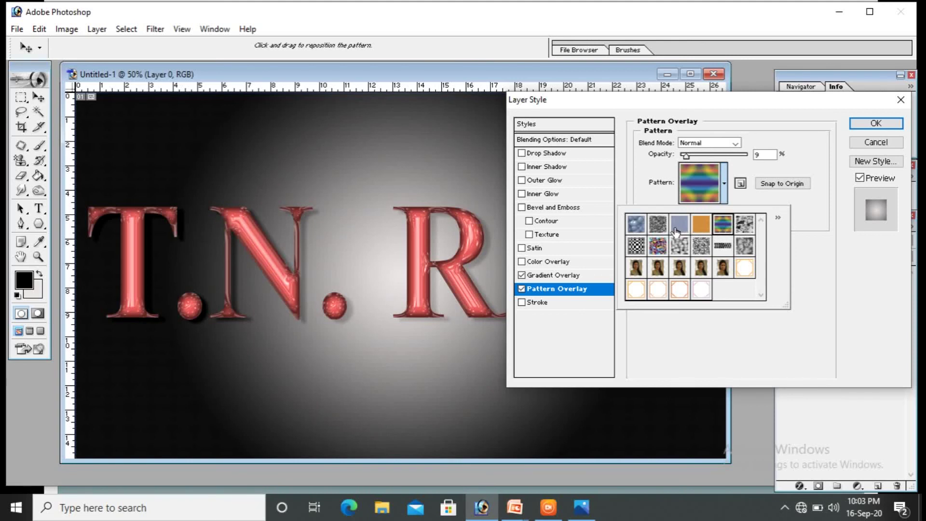
pyautogui.click(638, 231)
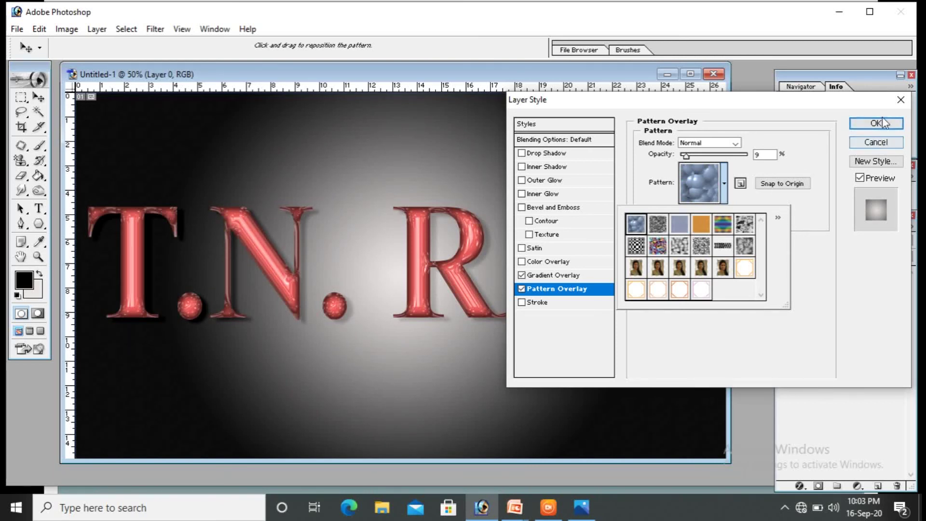
pyautogui.click(876, 142)
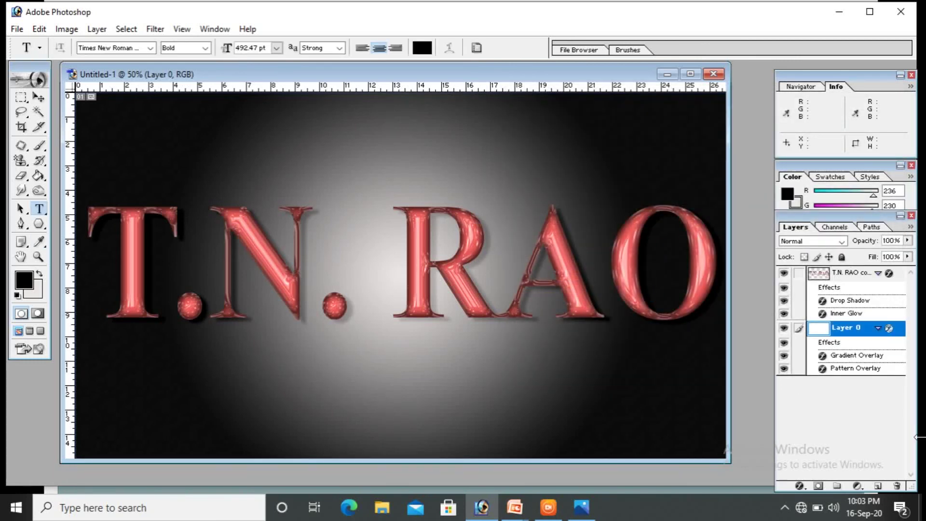
# - Set the opacity of Layer 0's Pattern Overlay to 100% and apply the layer style
pyautogui.doubleClick(841, 369)
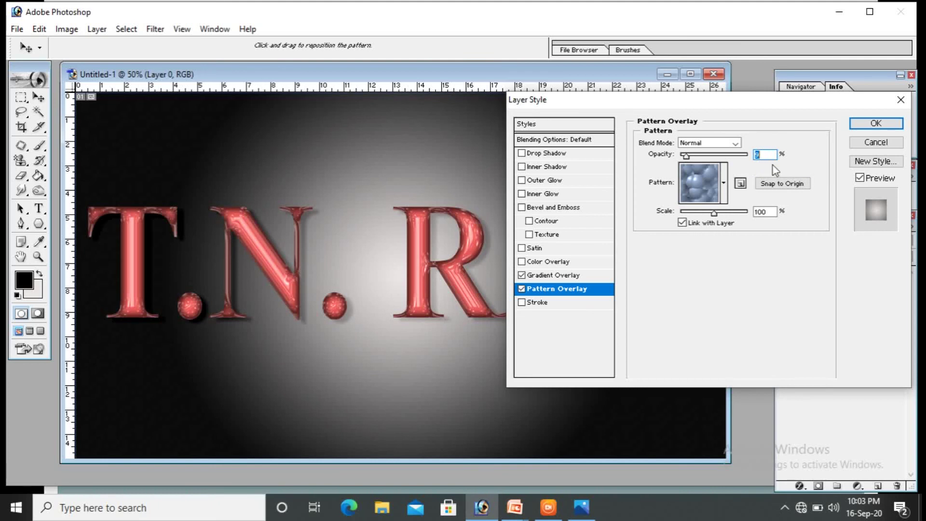
pyautogui.press('BackSpace')
pyautogui.write('100')
pyautogui.click(876, 124)
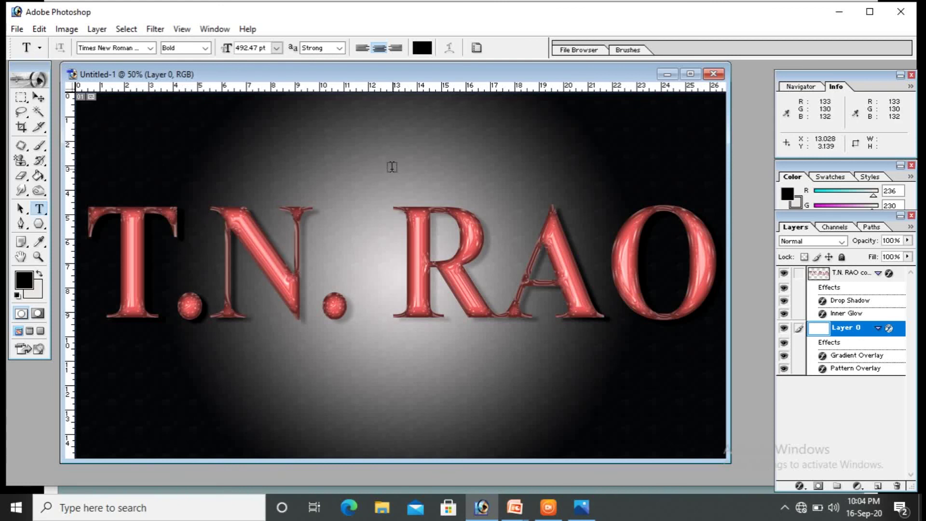
pyautogui.rightClick(396, 184)
pyautogui.click(370, 167)
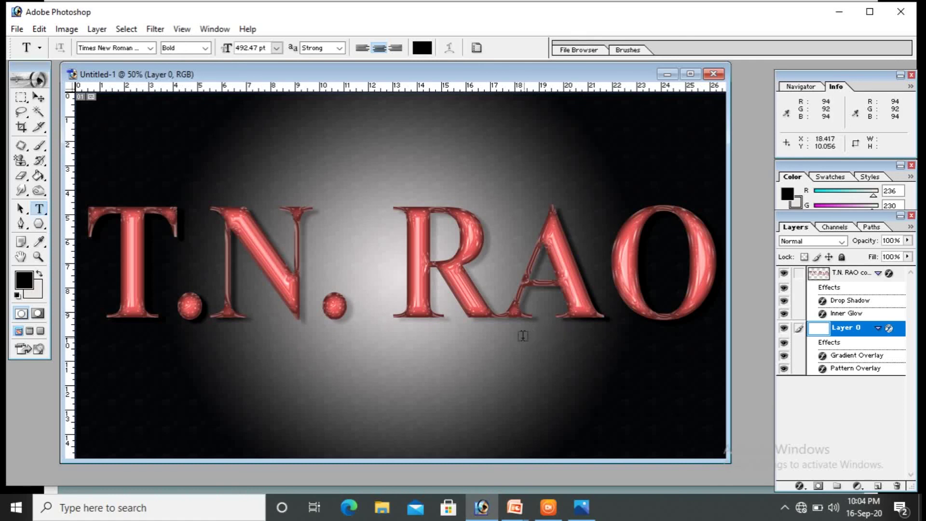
# - Save a copy of the design to the Desktop as plastic.jpg in JPEG format at Maximum quality
pyautogui.click(25, 30)
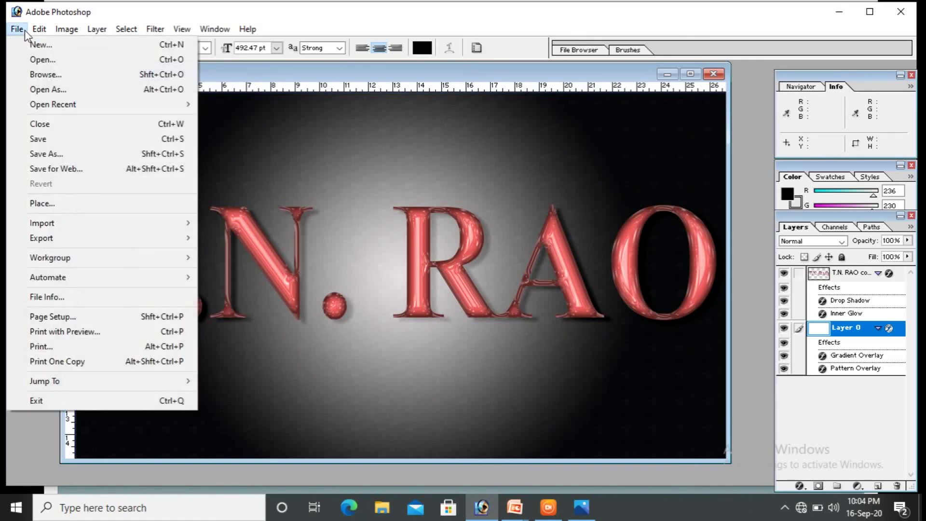
pyautogui.click(62, 154)
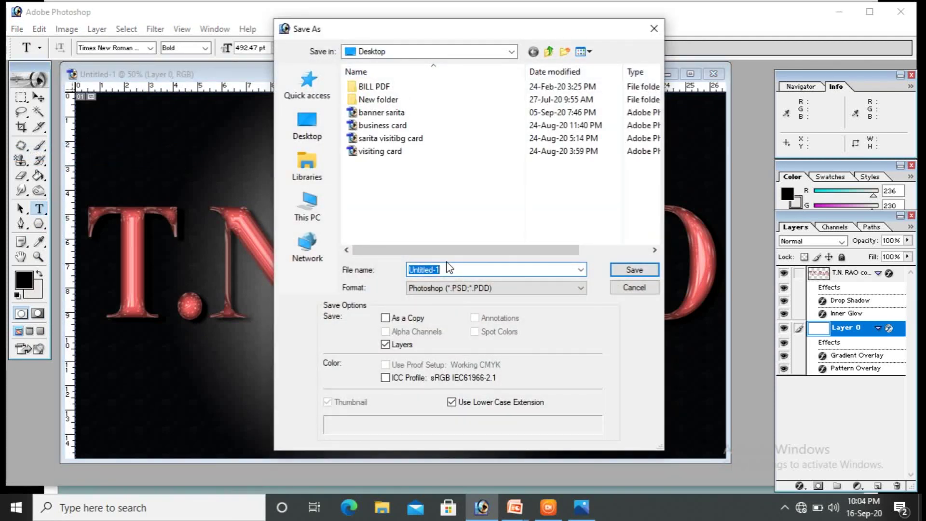
pyautogui.write('plastic')
pyautogui.click(582, 290)
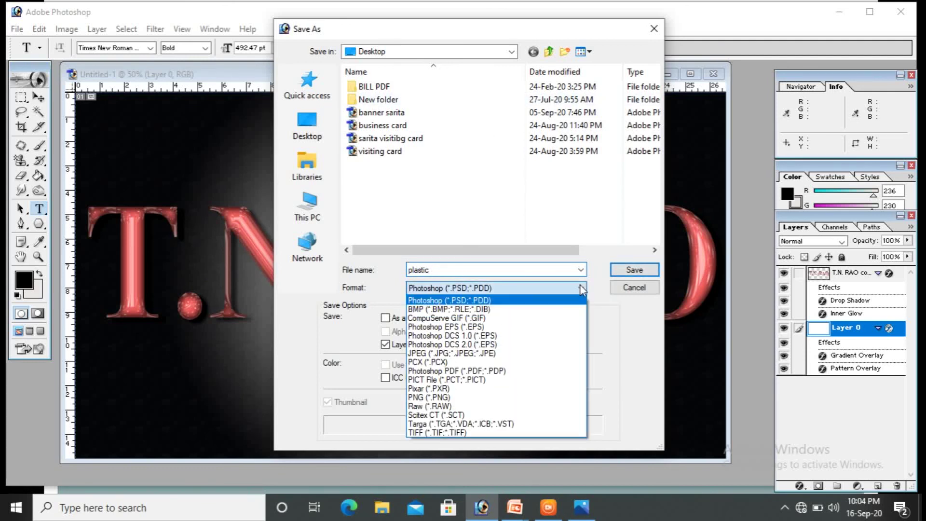
pyautogui.click(467, 354)
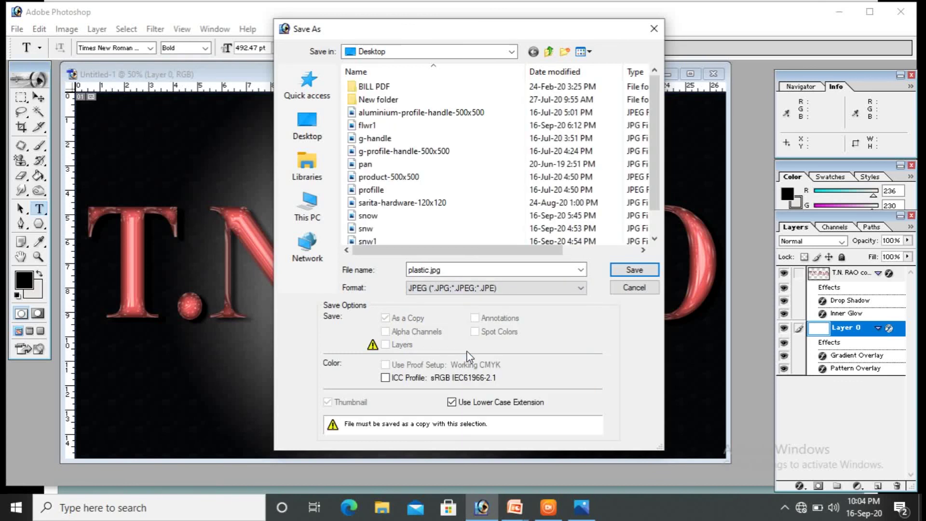
pyautogui.click(641, 270)
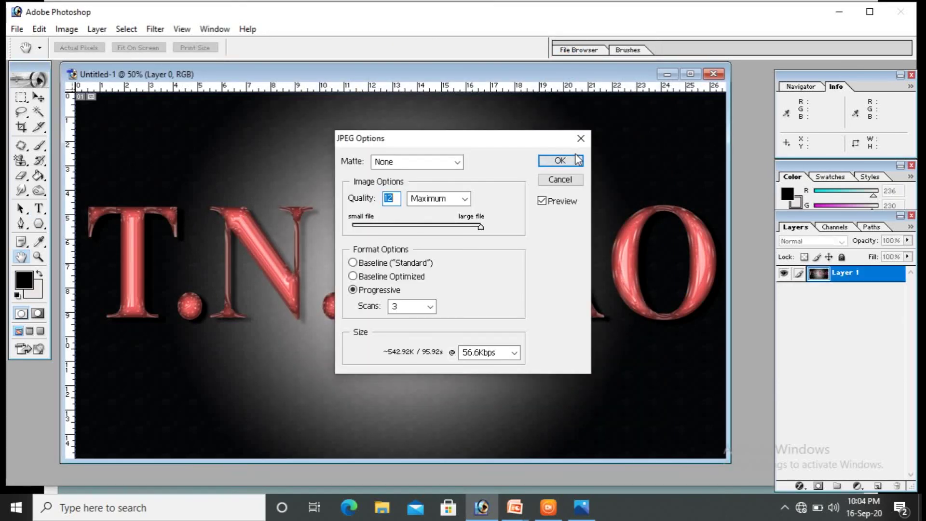
pyautogui.click(576, 159)
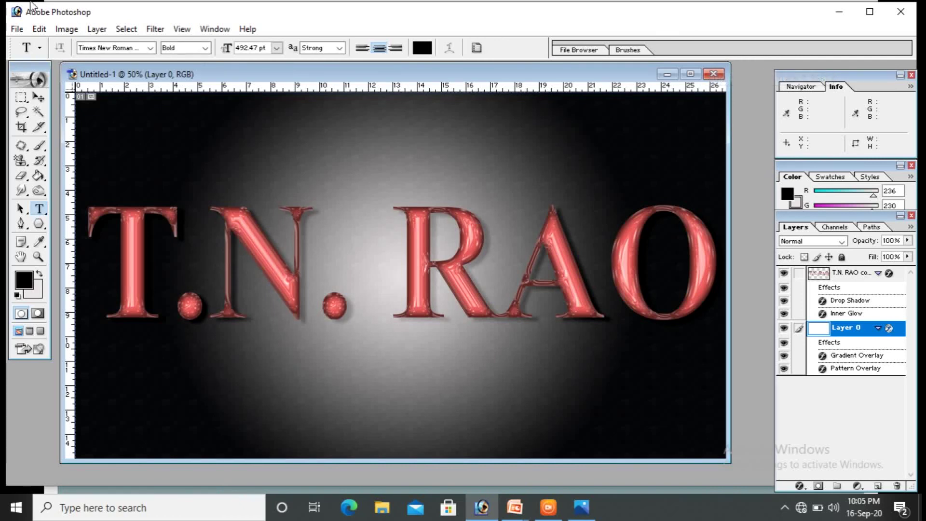
pyautogui.click(17, 29)
pyautogui.click(36, 46)
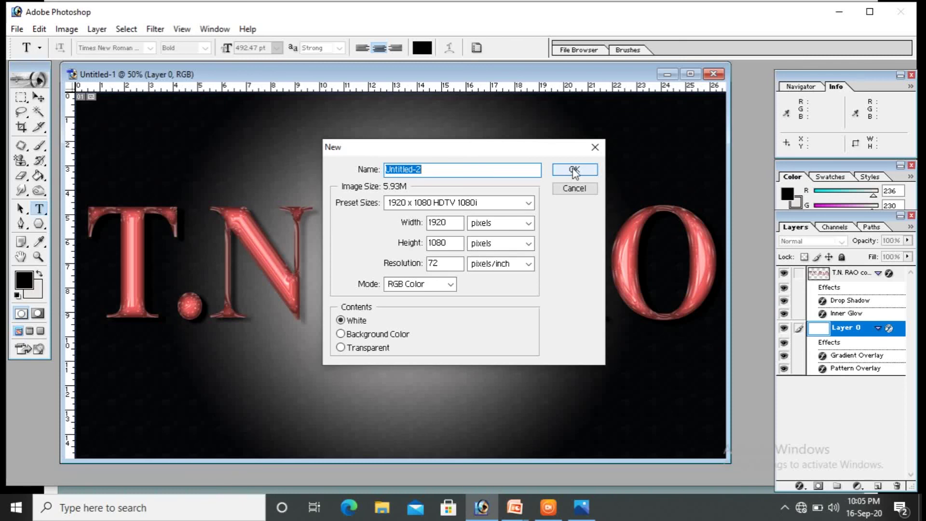
pyautogui.click(595, 147)
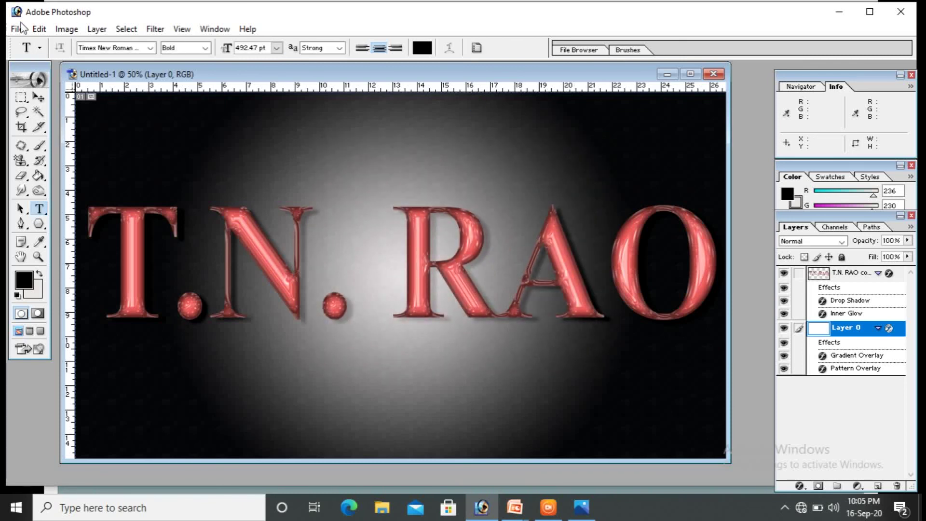
# - Open the image flwr.png from the Desktop
pyautogui.click(18, 29)
pyautogui.click(36, 59)
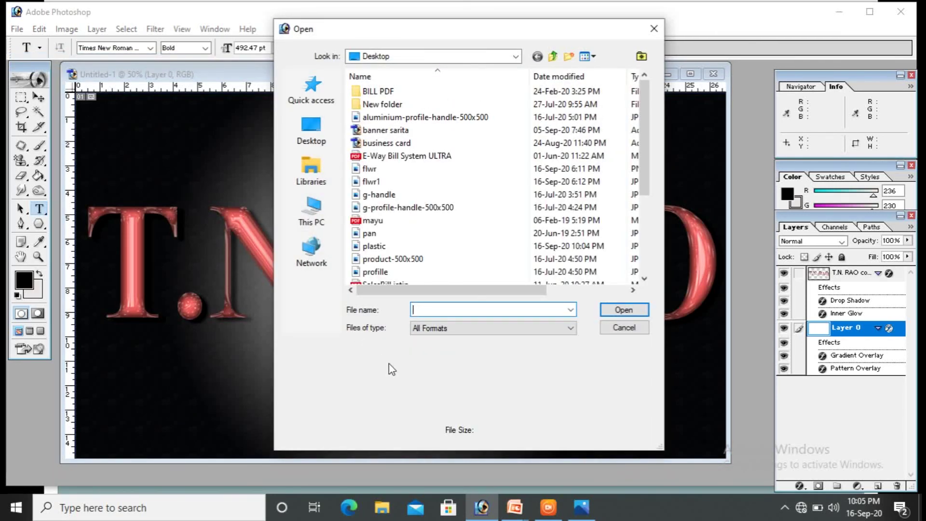
pyautogui.write('fl')
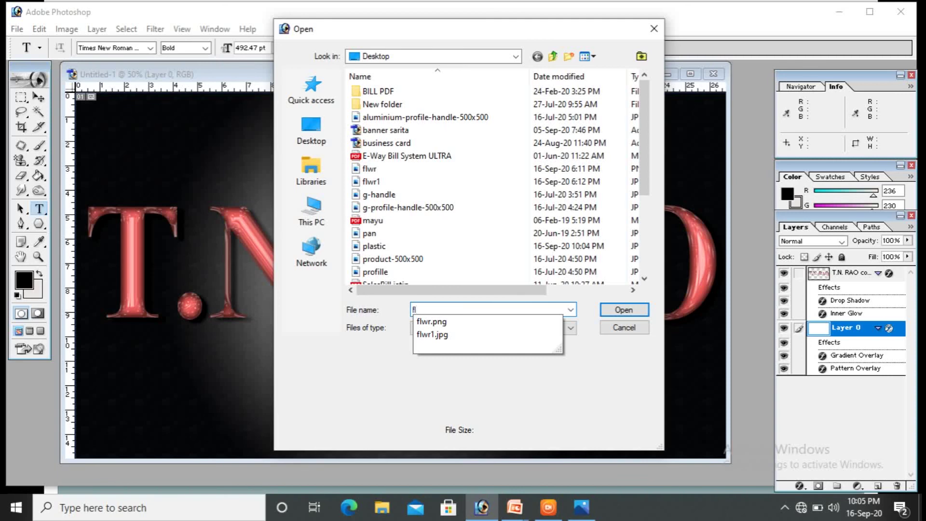
pyautogui.click(447, 323)
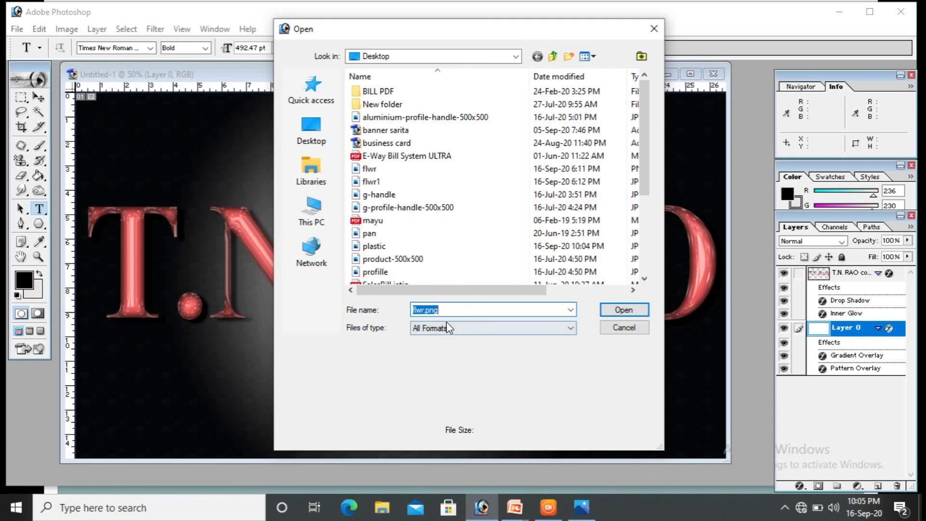
pyautogui.click(623, 311)
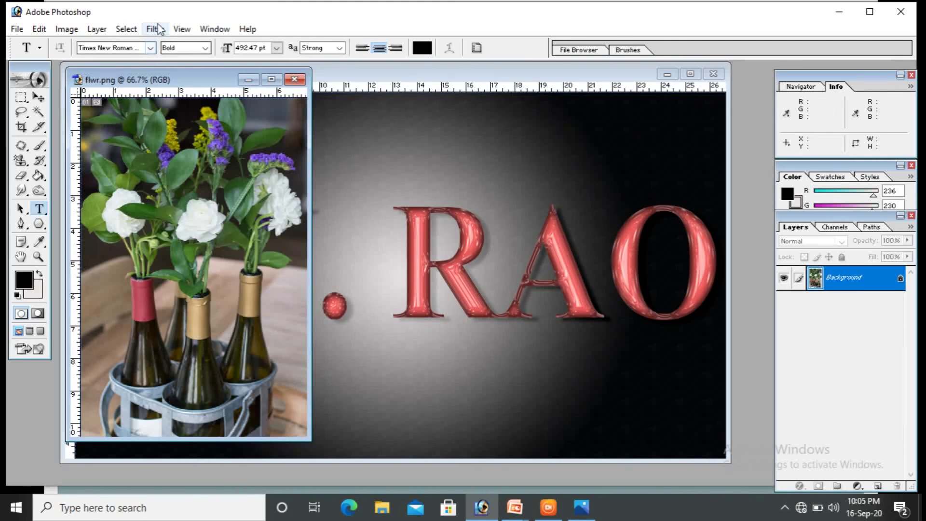
# - Apply the Plastic Wrap filter to the flower photo twice, the second time with Highlight Strength 15, Detail 9 and Smoothness 7
pyautogui.click(167, 36)
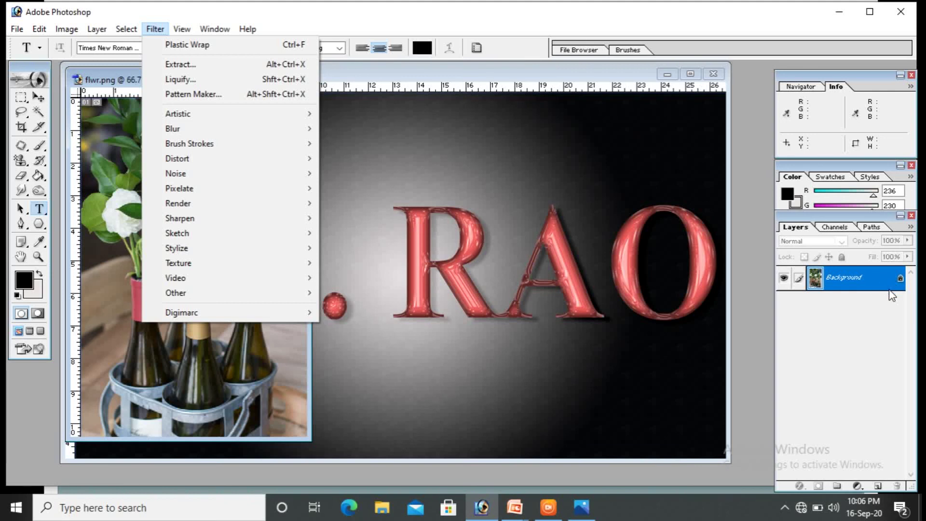
pyautogui.click(219, 45)
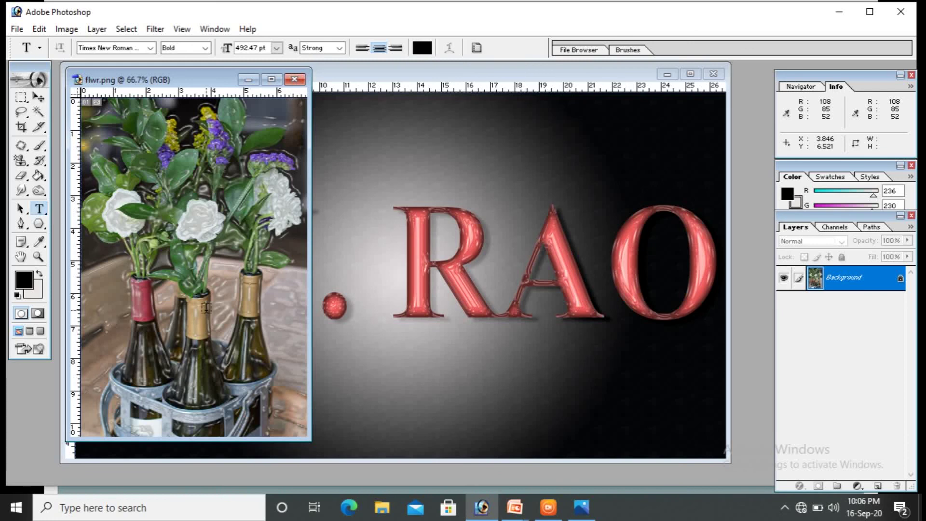
pyautogui.click(164, 30)
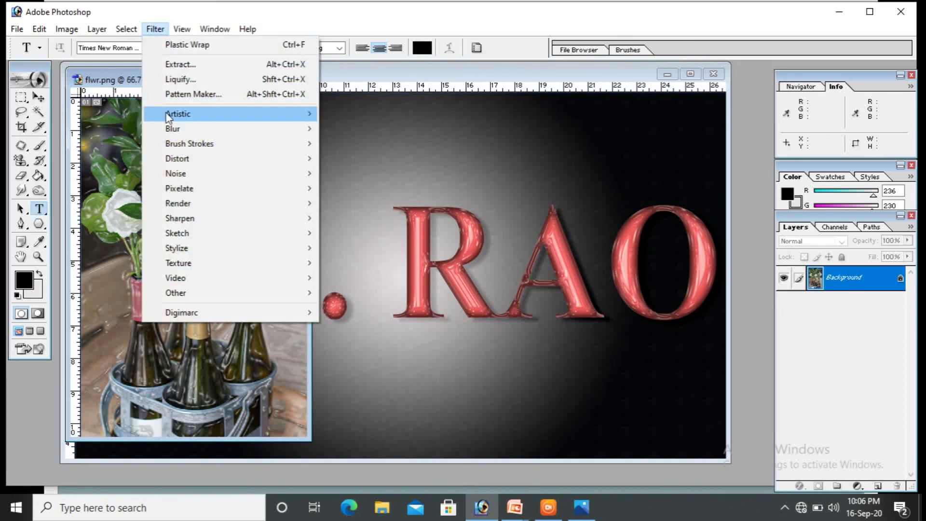
pyautogui.moveTo(168, 121)
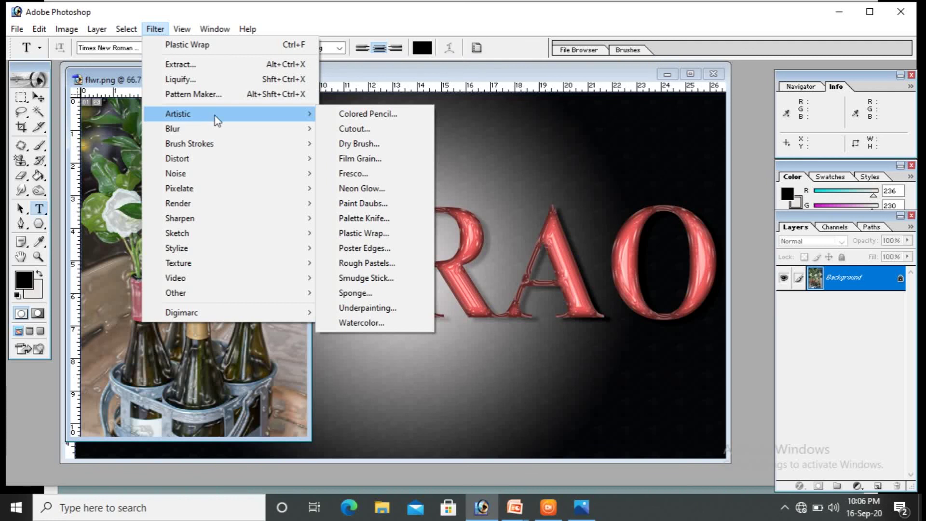
pyautogui.click(364, 232)
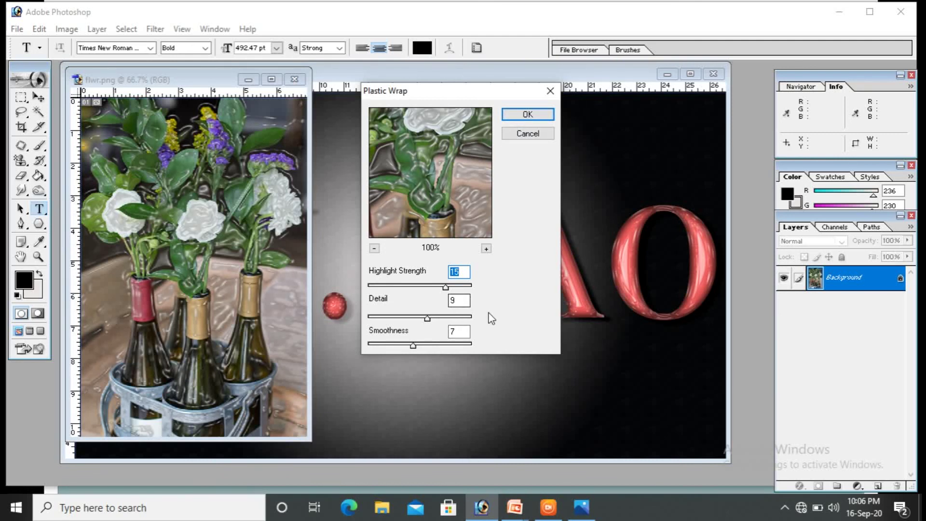
pyautogui.click(538, 116)
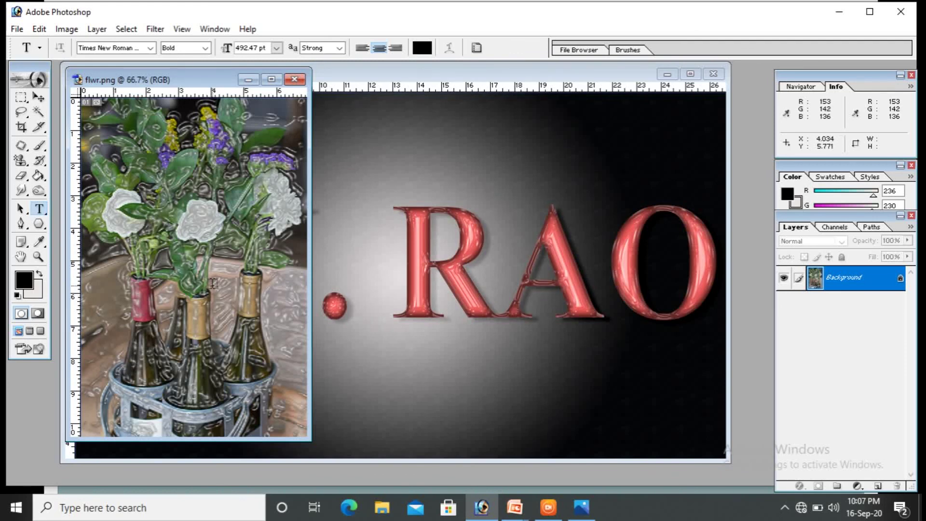
# - Save the filtered photo to the Desktop under the name "plastic exmaple 2.jpg" in PNG format with Interlace set to None
pyautogui.click(17, 29)
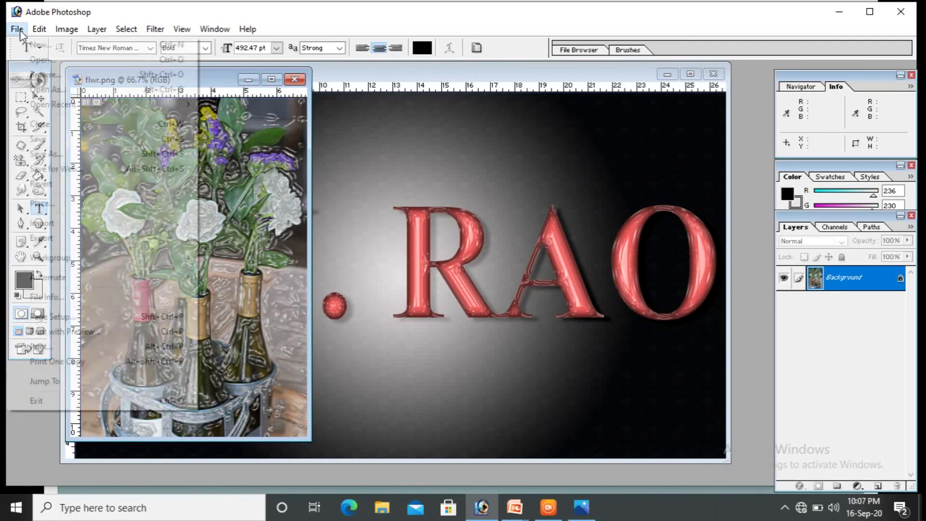
pyautogui.click(54, 155)
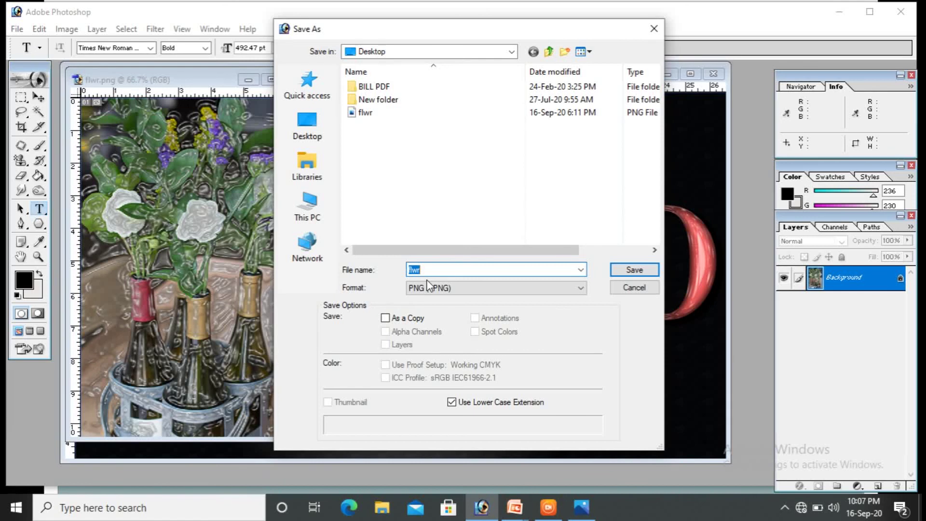
pyautogui.write('pla')
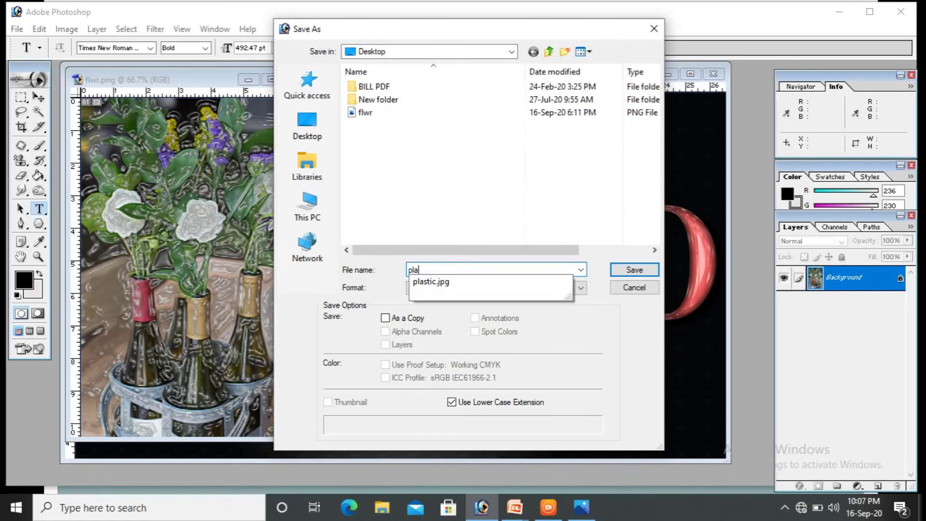
pyautogui.press('Down')
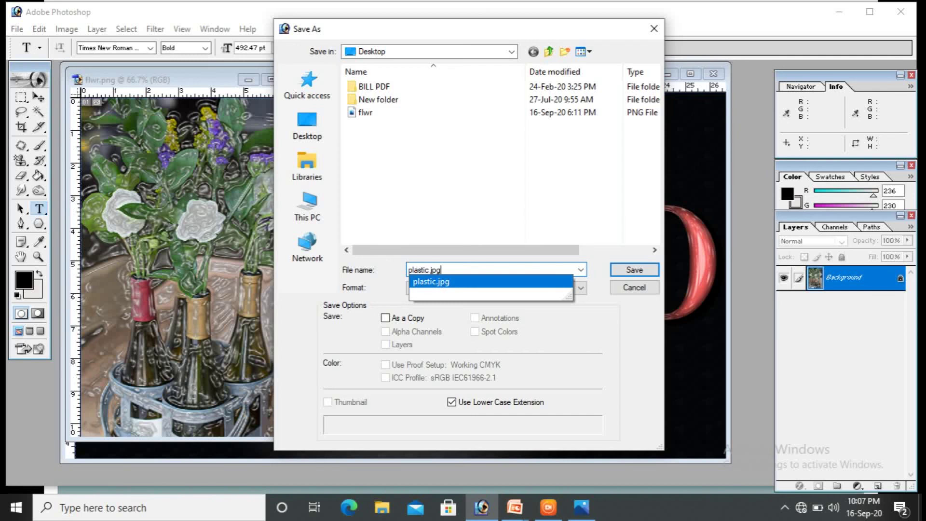
pyautogui.press('Left')
pyautogui.press('Left')
pyautogui.press('Left')
pyautogui.press('Left')
pyautogui.write('exmaple')
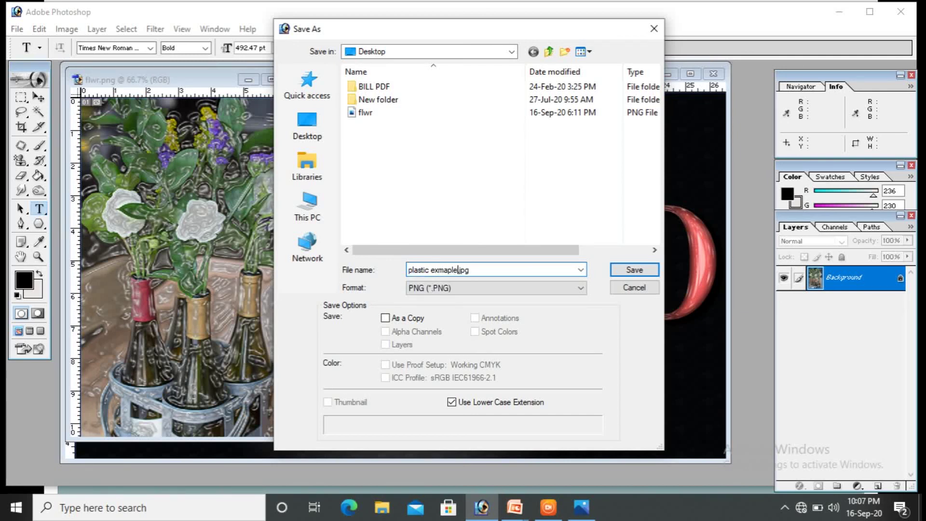
pyautogui.write(' 2')
pyautogui.click(632, 274)
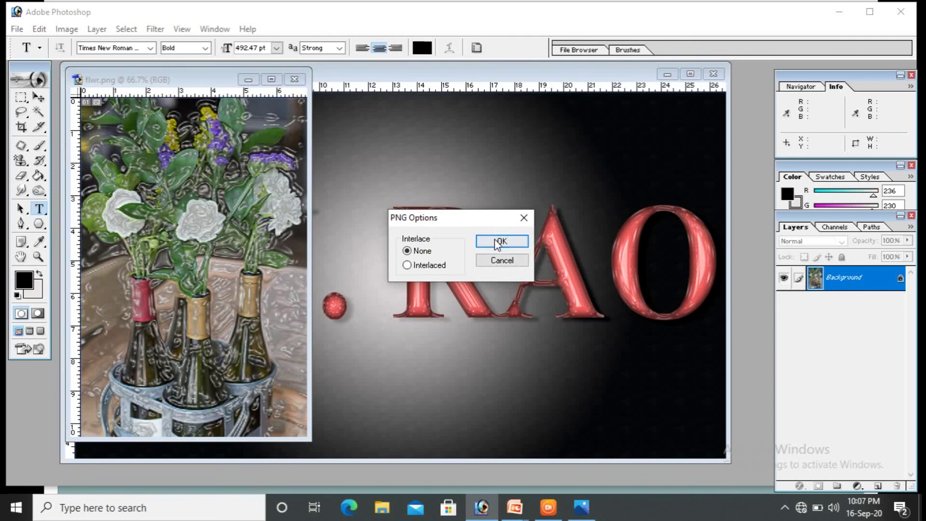
pyautogui.click(502, 243)
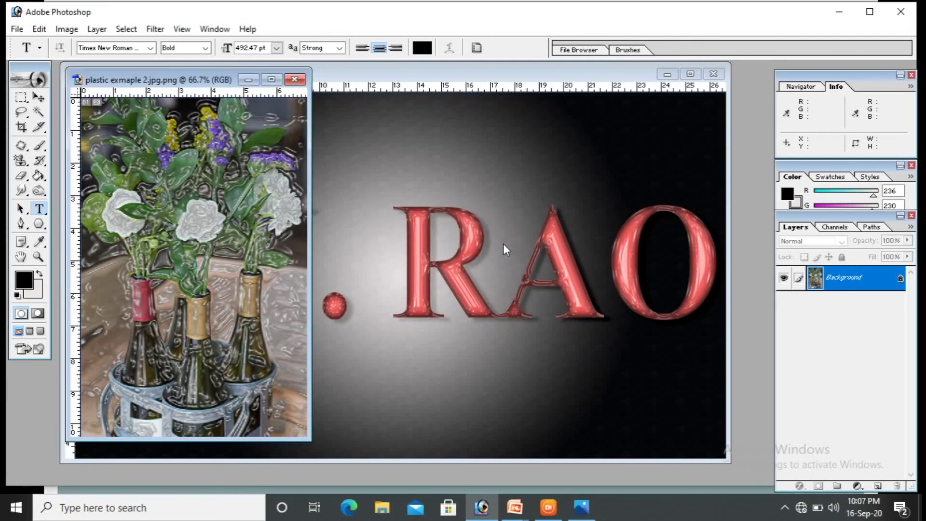